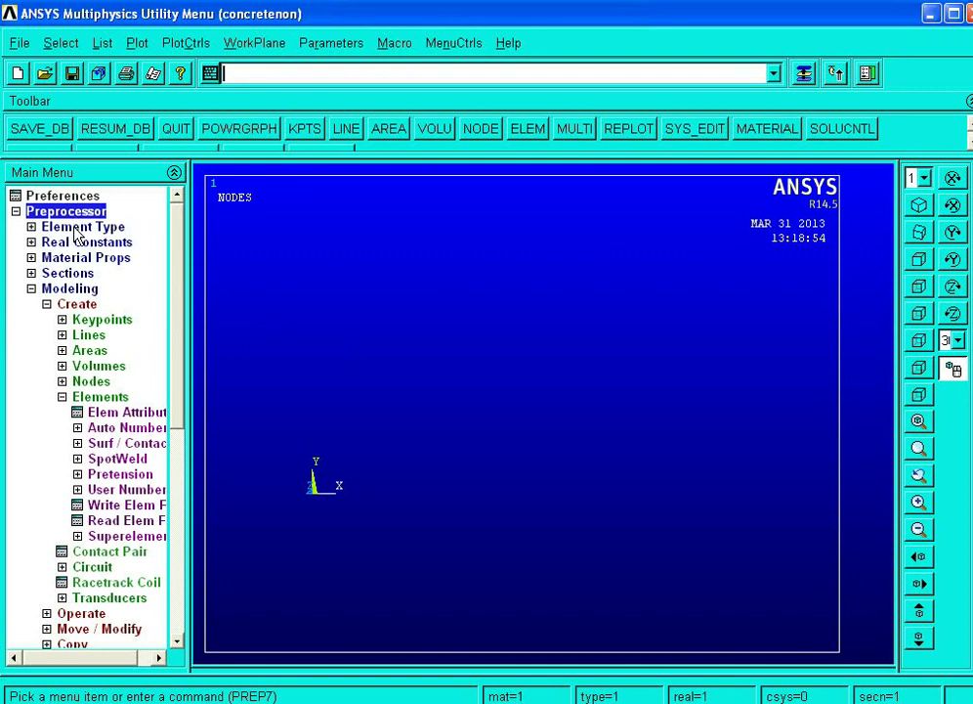
# Define element type 1 as the structural solid element concret 65
pyautogui.click(74, 228)
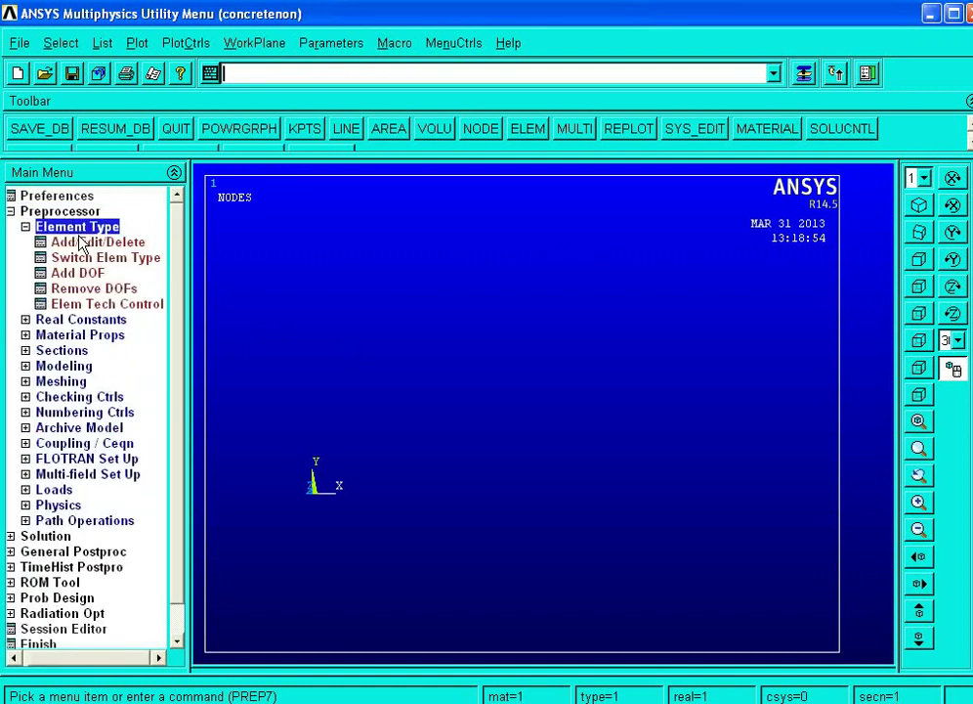
pyautogui.click(82, 244)
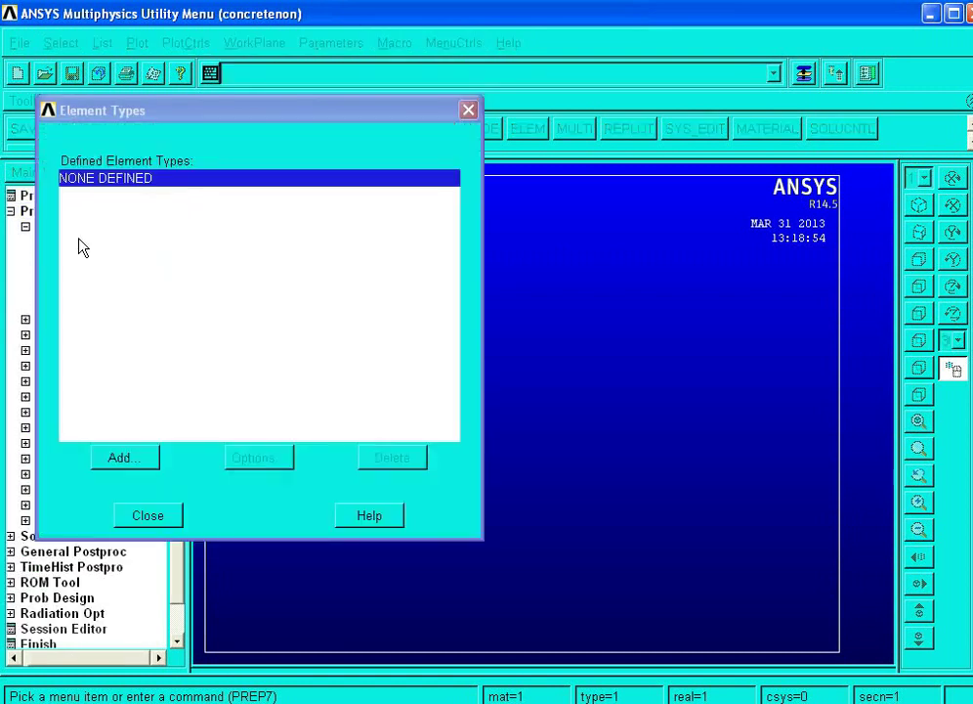
pyautogui.click(113, 456)
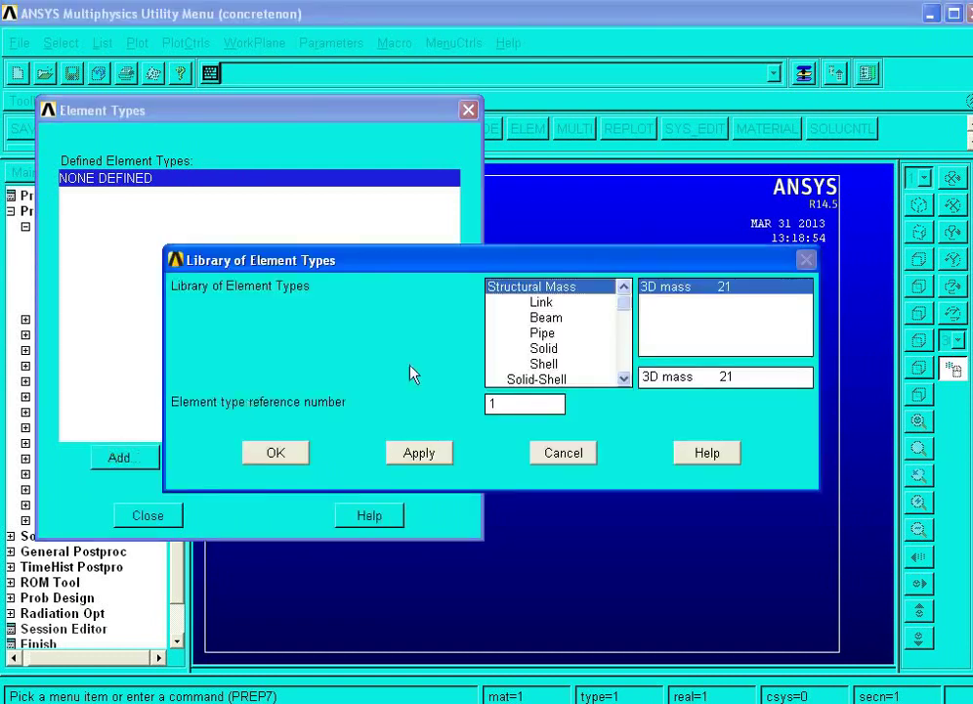
pyautogui.click(554, 348)
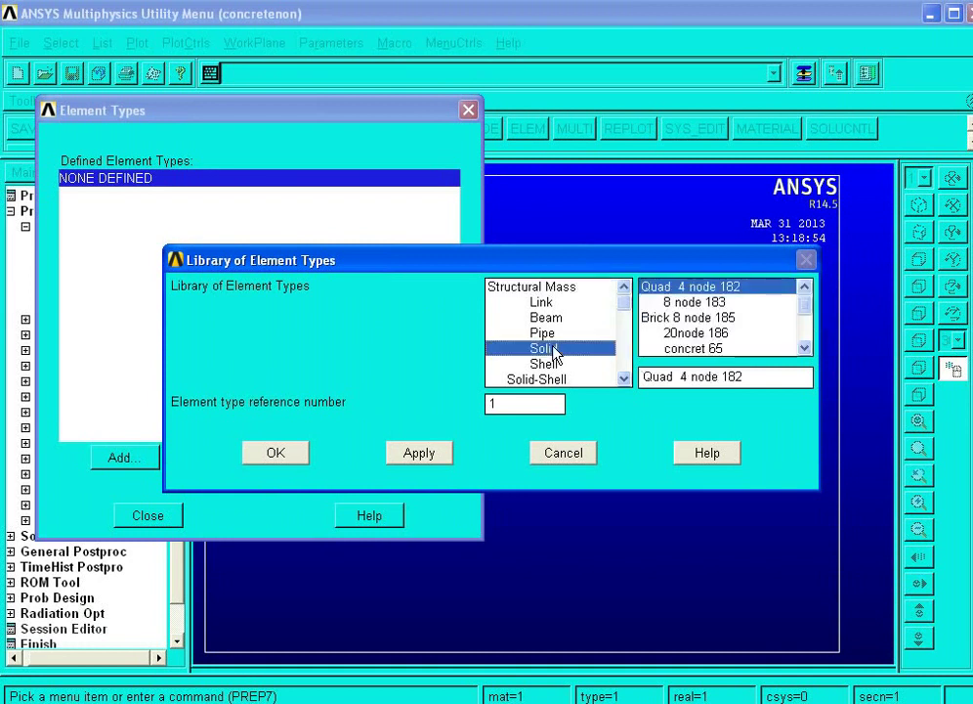
pyautogui.click(689, 349)
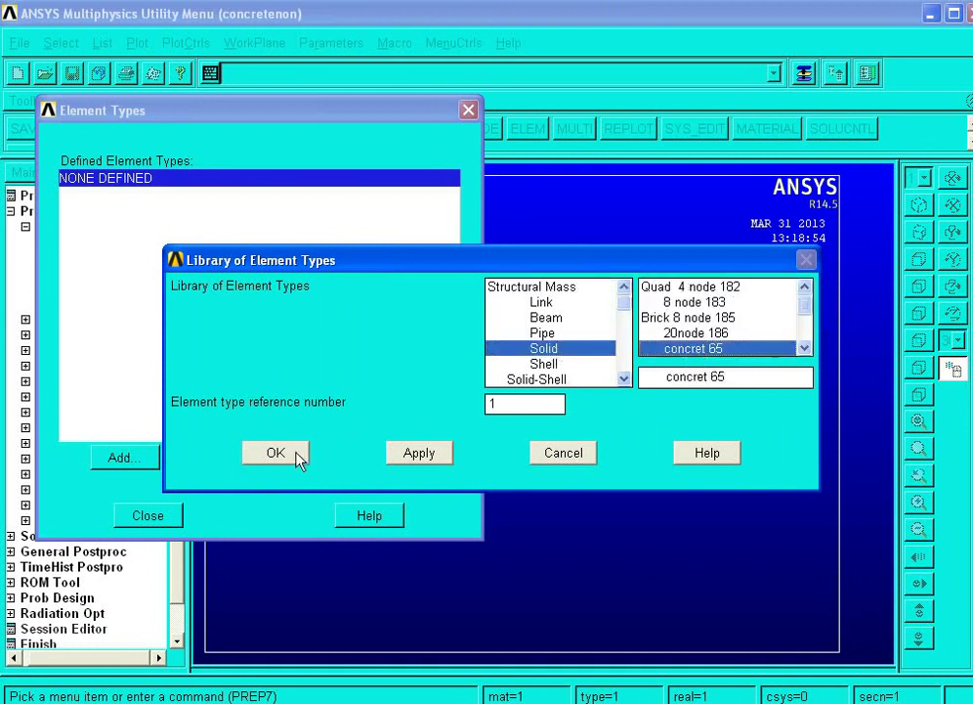
pyautogui.click(411, 452)
# Add the 3D 4node 181 shell as element type 2 and the BEAM188 beam as element type 3
pyautogui.click(555, 365)
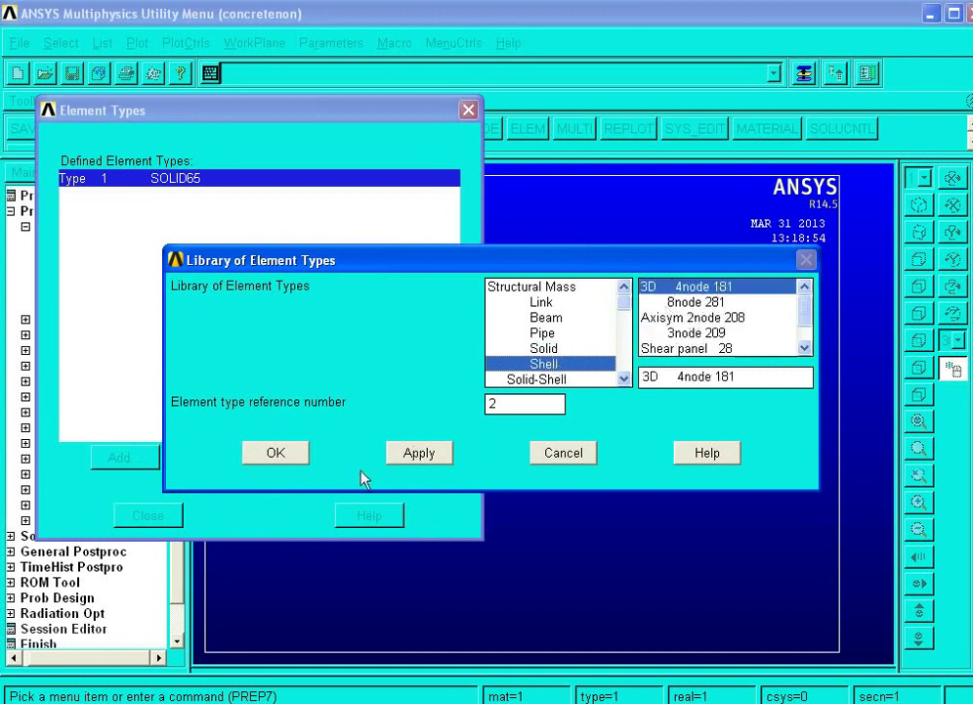
pyautogui.click(415, 453)
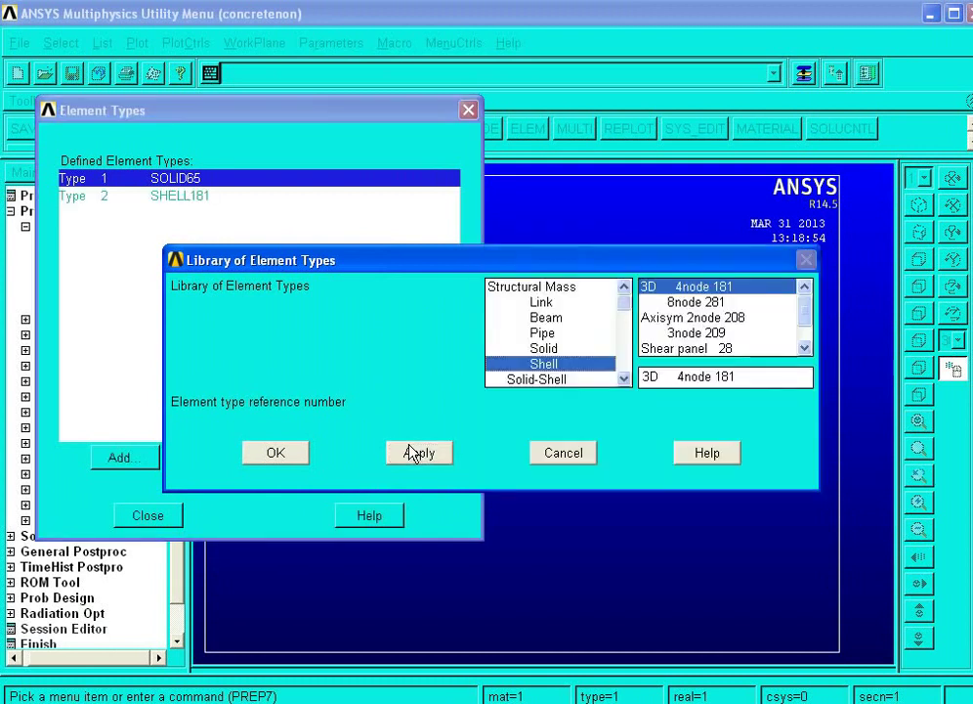
pyautogui.click(582, 323)
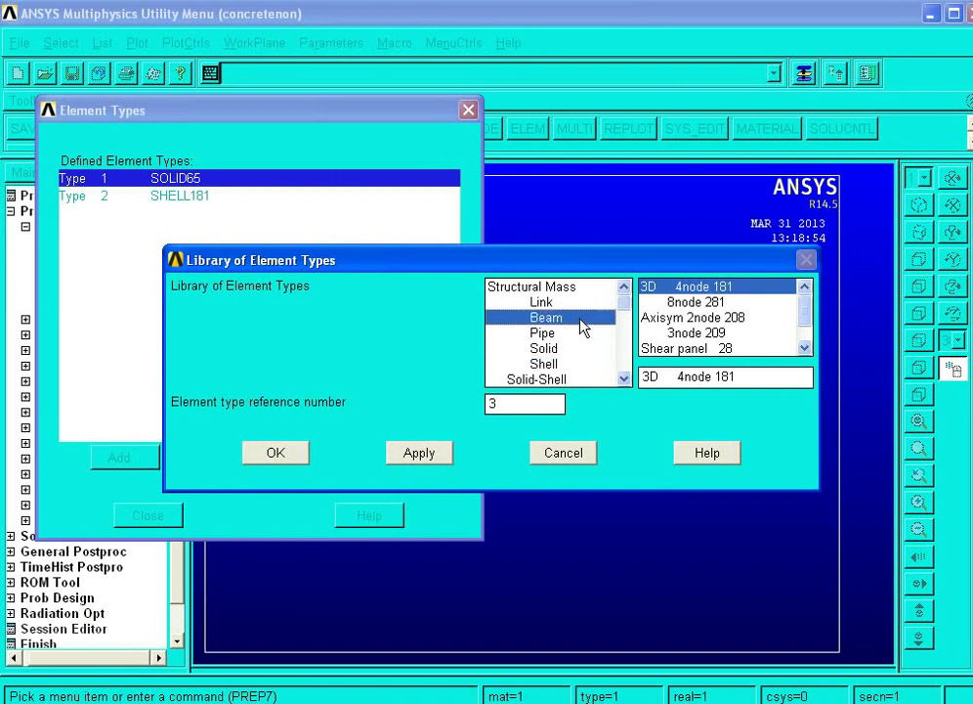
pyautogui.click(287, 457)
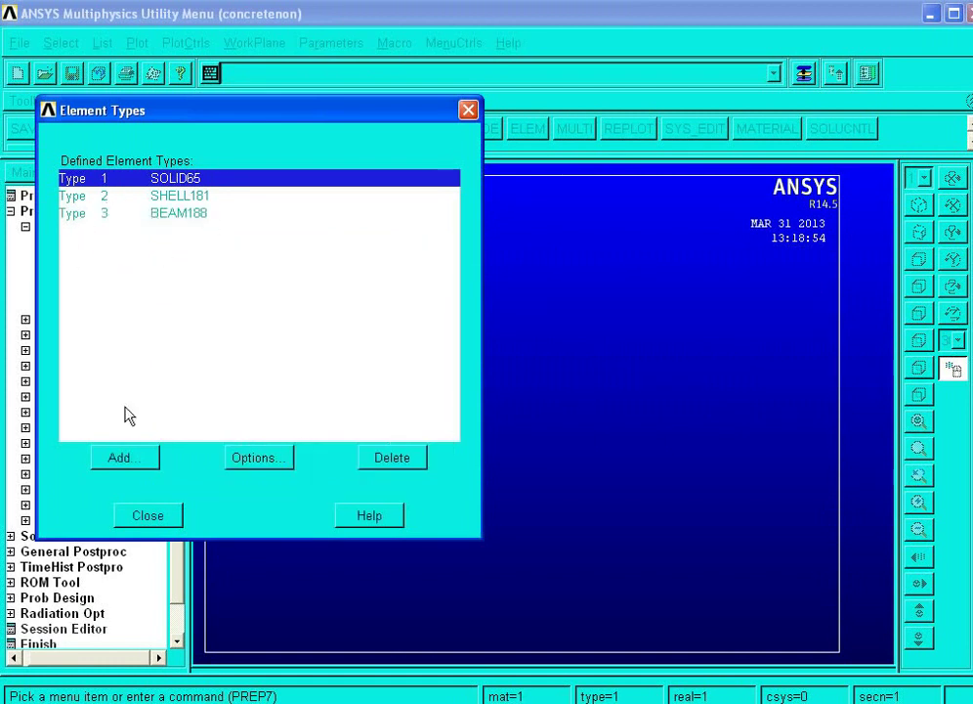
pyautogui.click(148, 518)
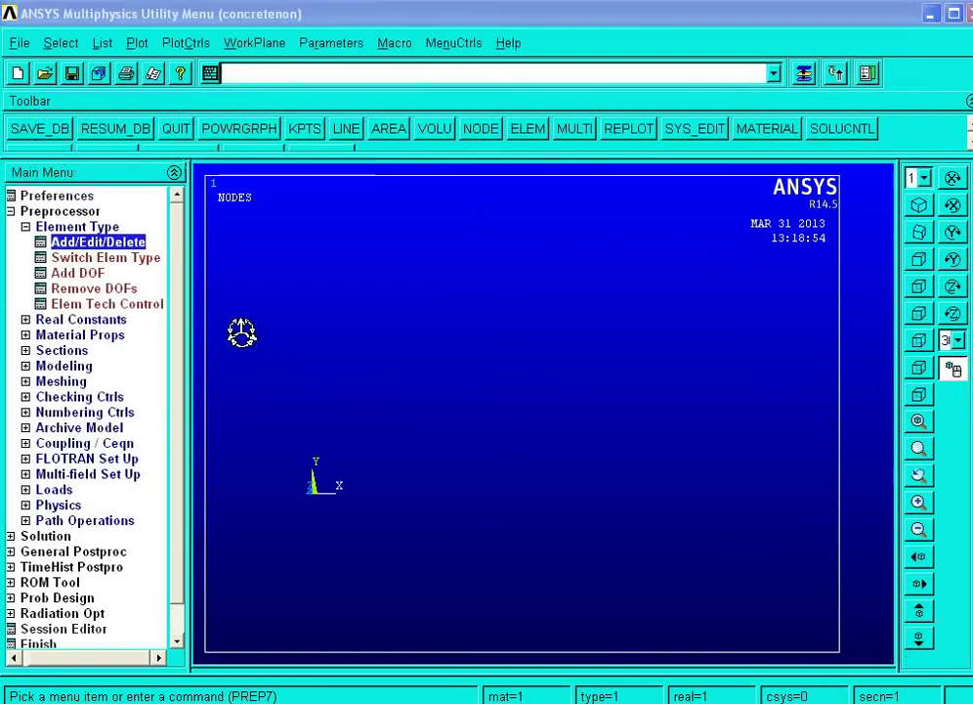
# Create real constant set 1 for the SOLID65 element type, leaving all rebar constants and the crushed stiffness factor blank
pyautogui.click(91, 318)
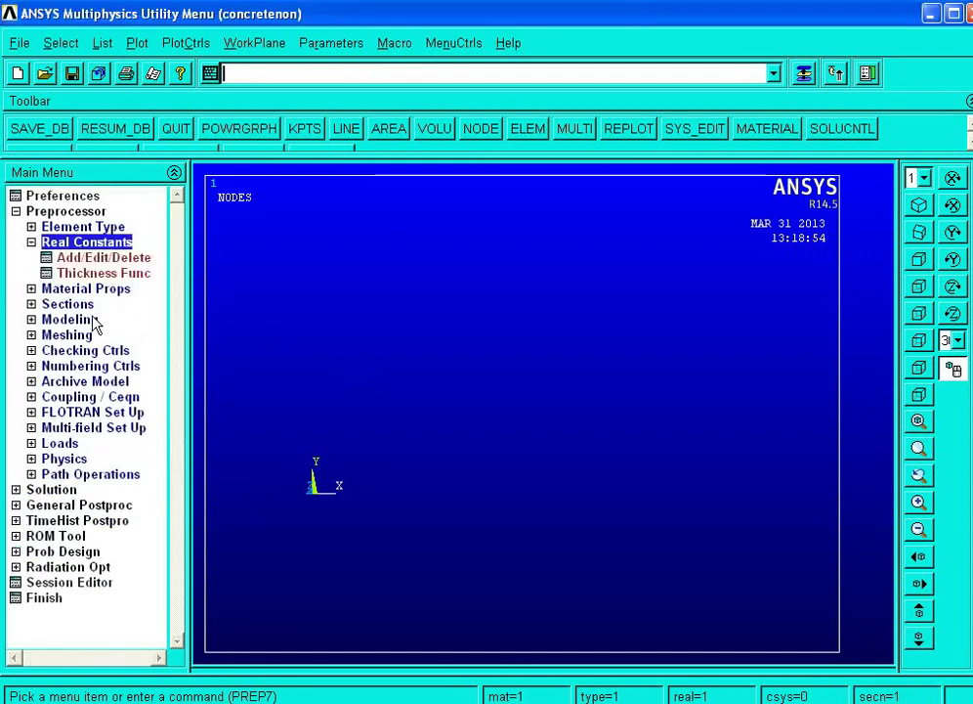
pyautogui.click(87, 266)
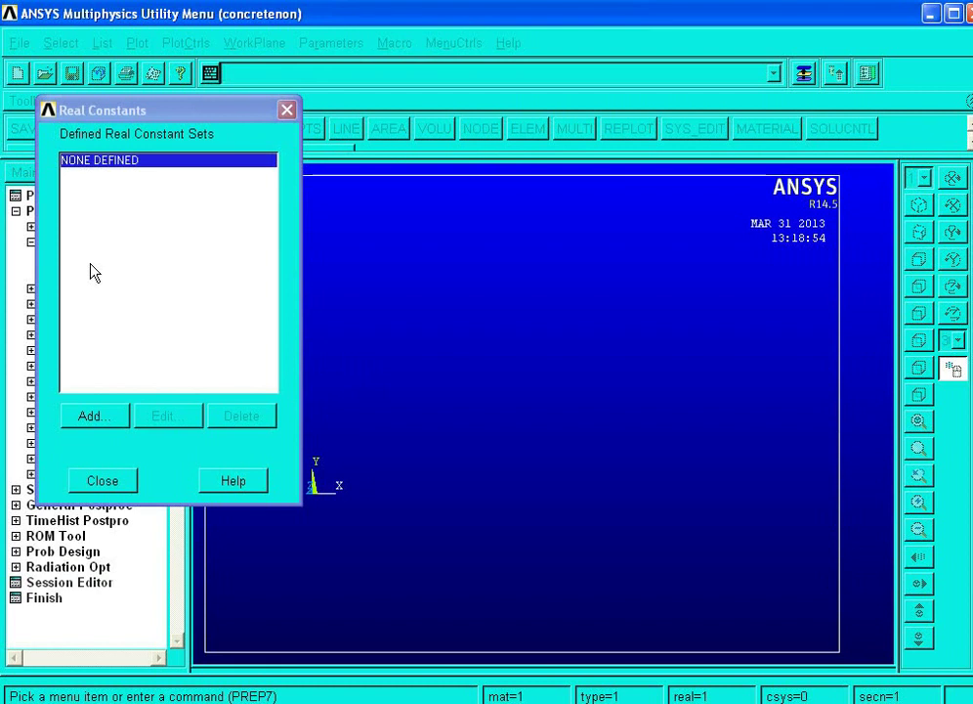
pyautogui.click(92, 415)
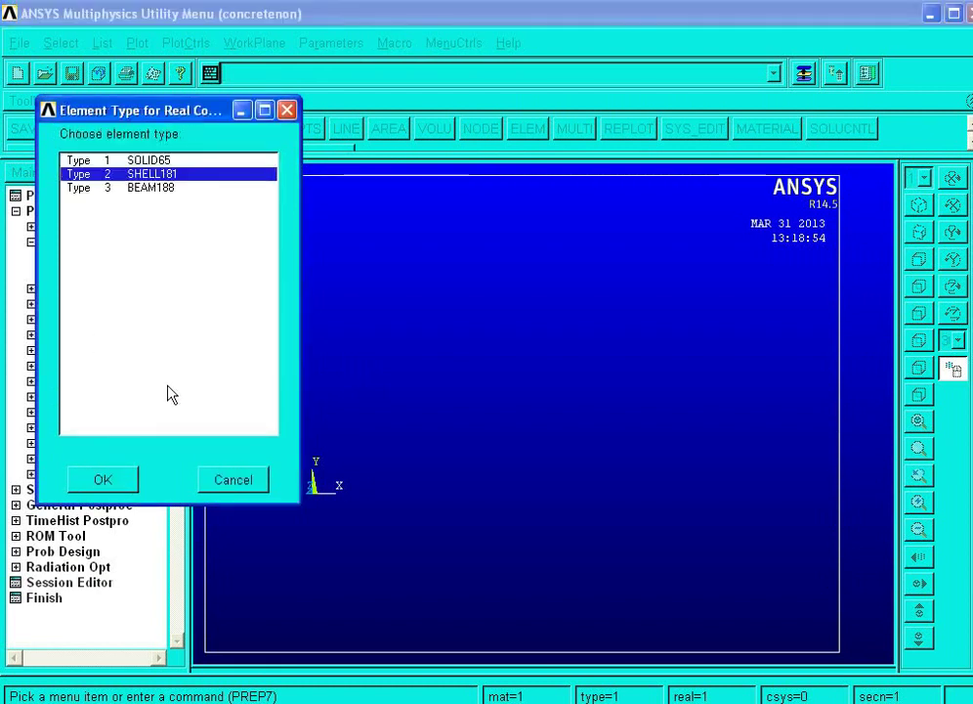
pyautogui.click(142, 163)
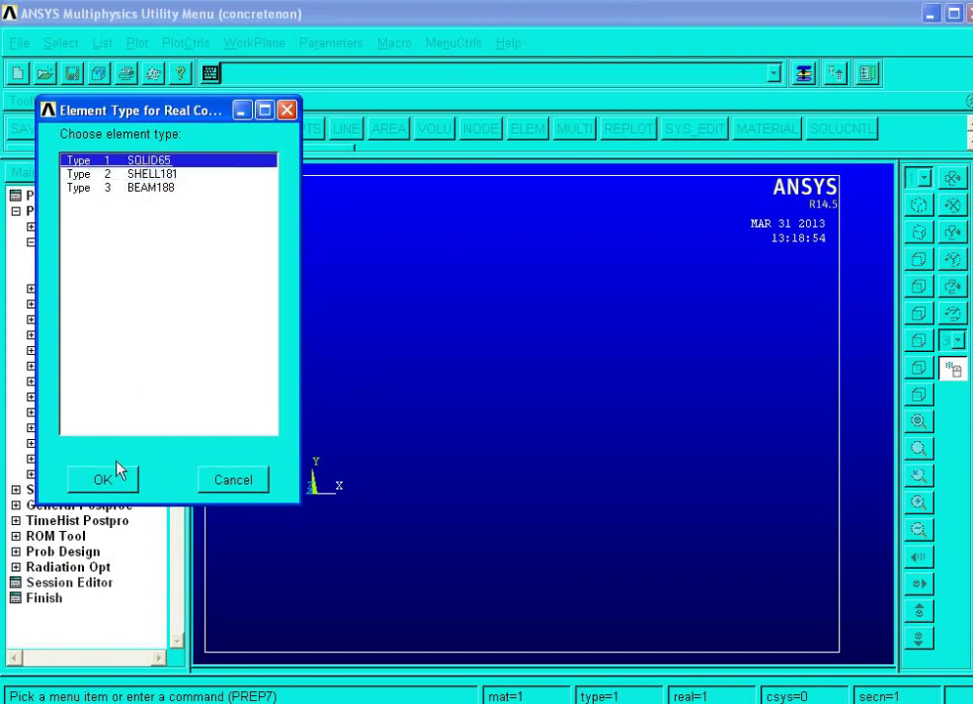
pyautogui.click(102, 480)
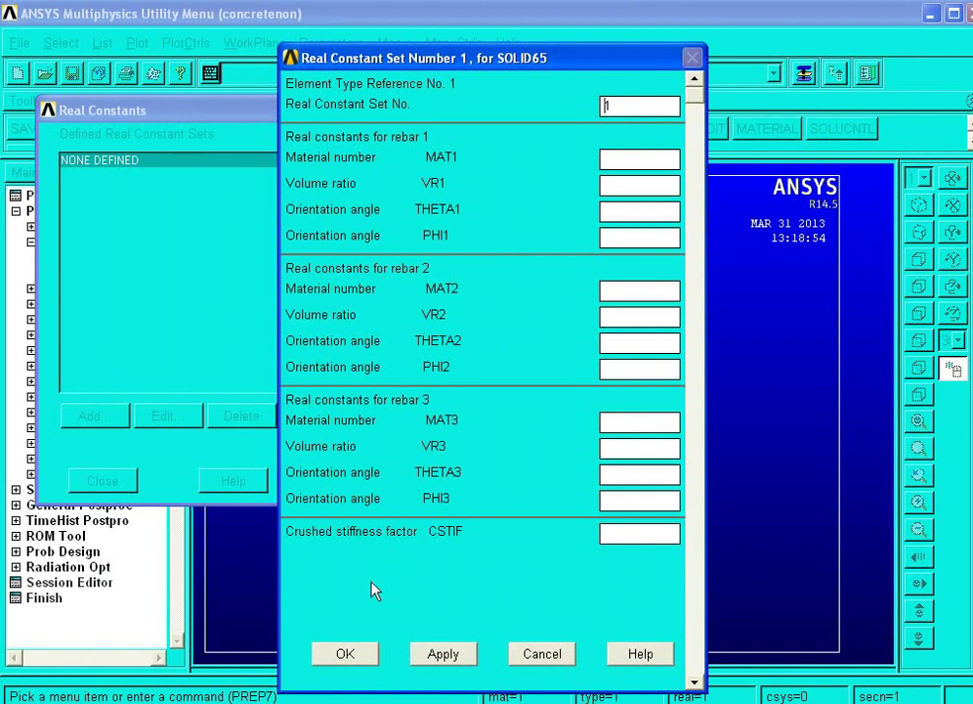
pyautogui.click(345, 653)
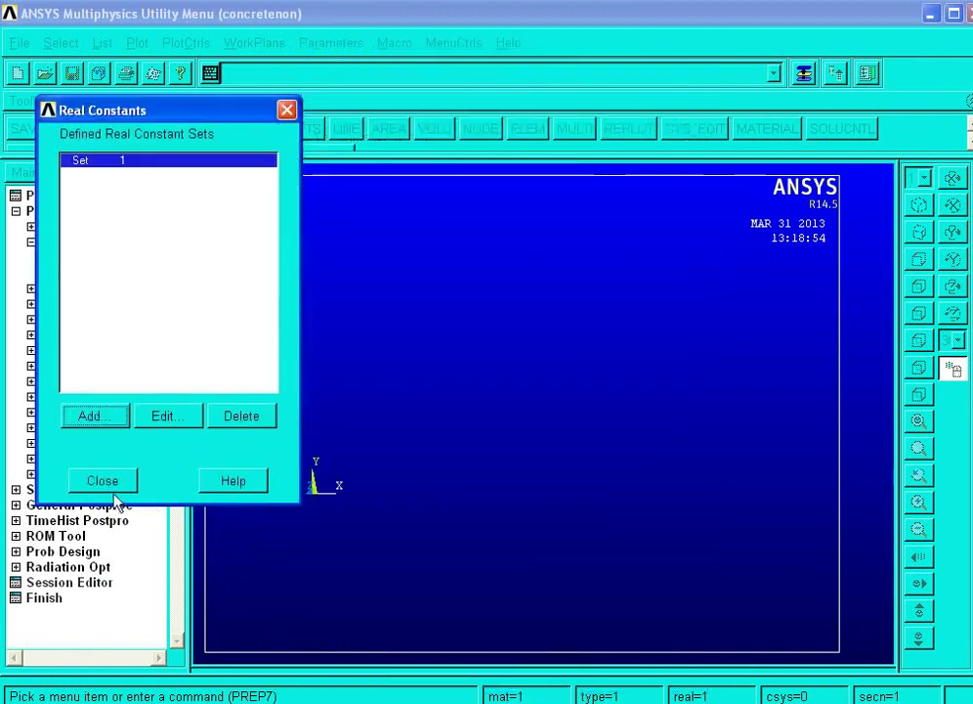
pyautogui.click(104, 481)
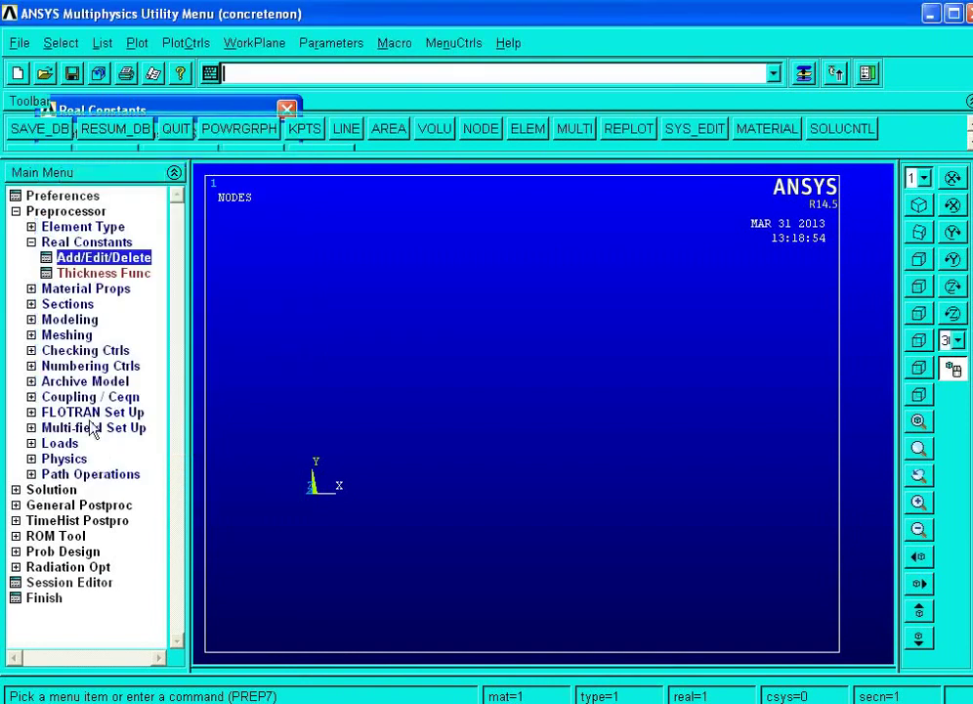
# Give material model 1 structural linear elastic isotropic properties with EX 3e10 and PRXY 0.2
pyautogui.click(77, 290)
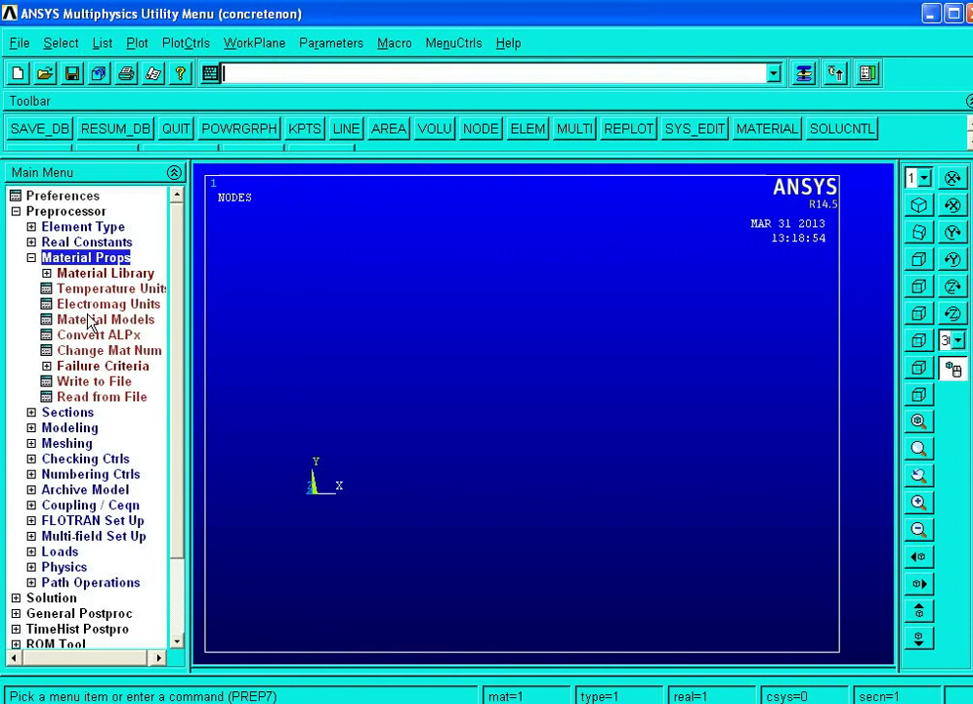
pyautogui.click(89, 319)
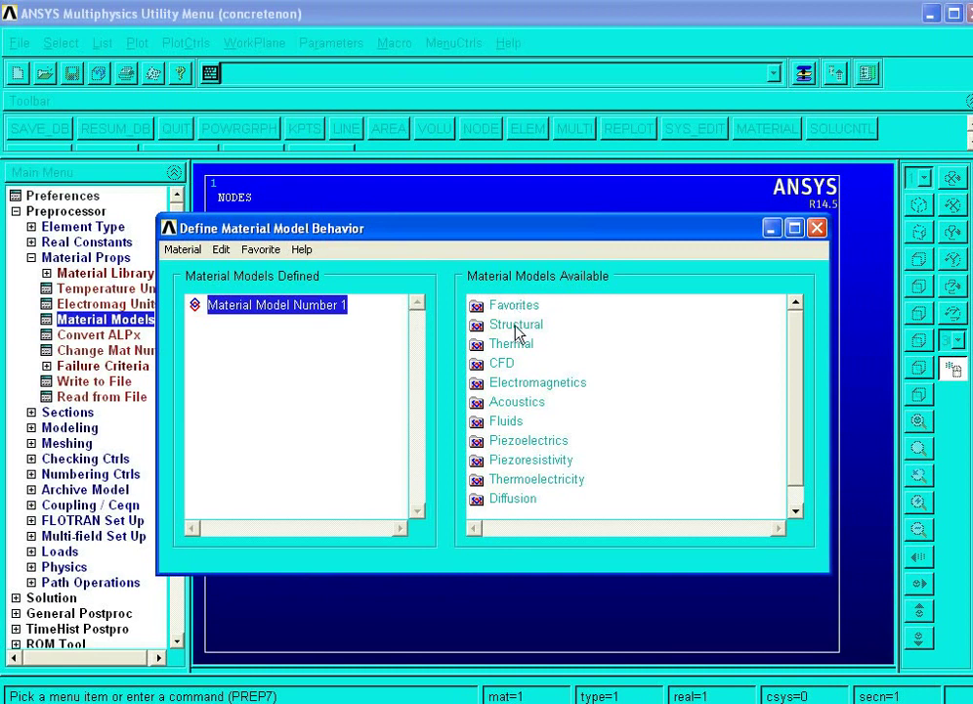
pyautogui.doubleClick(517, 328)
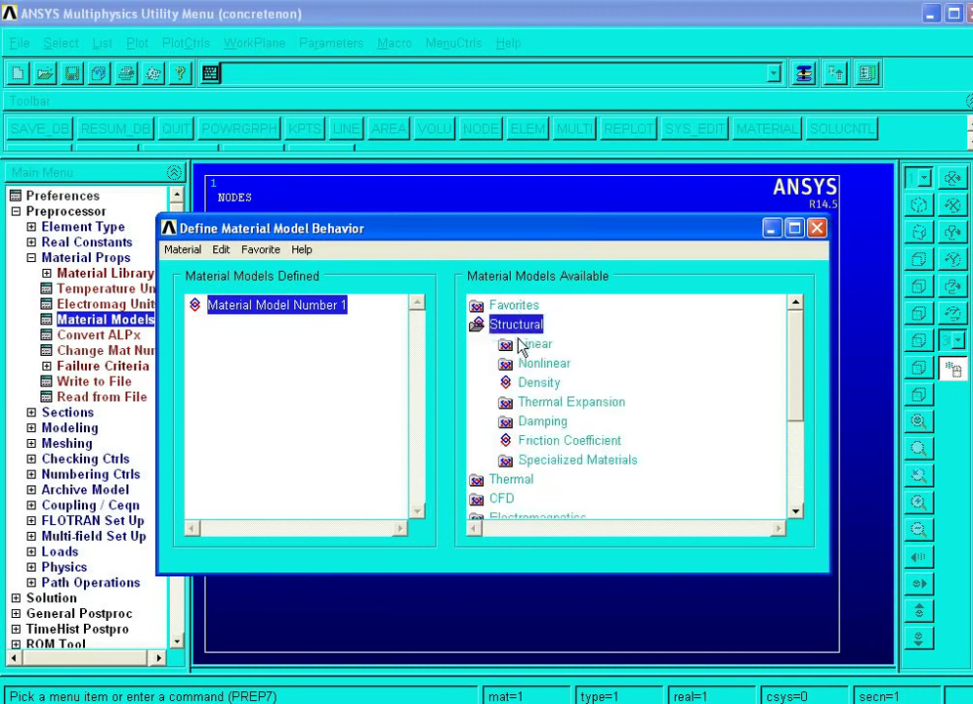
pyautogui.doubleClick(530, 345)
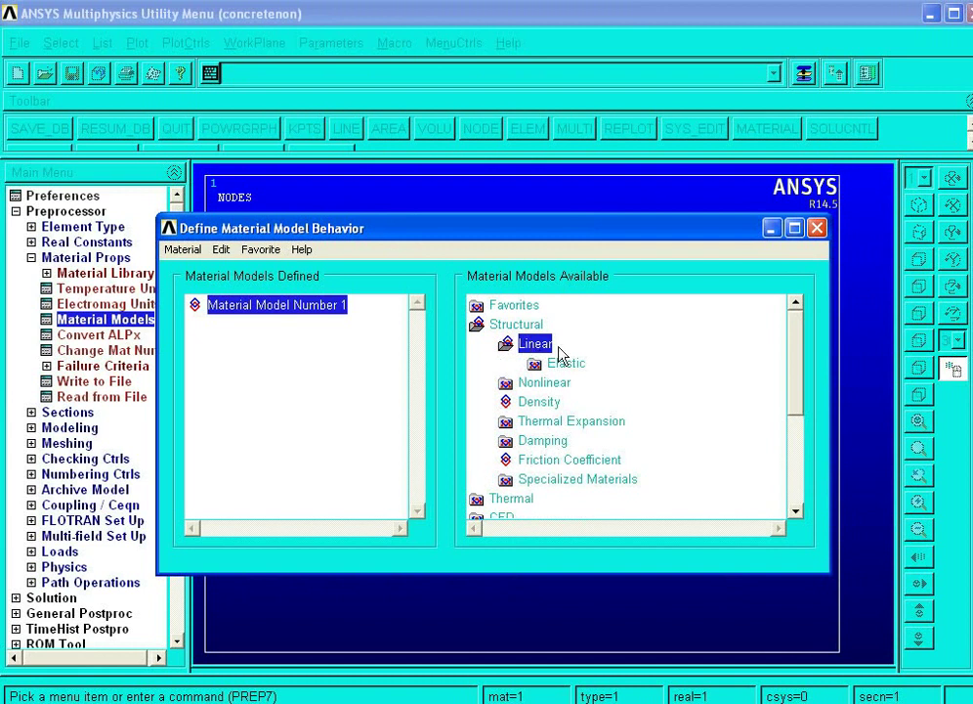
pyautogui.doubleClick(566, 365)
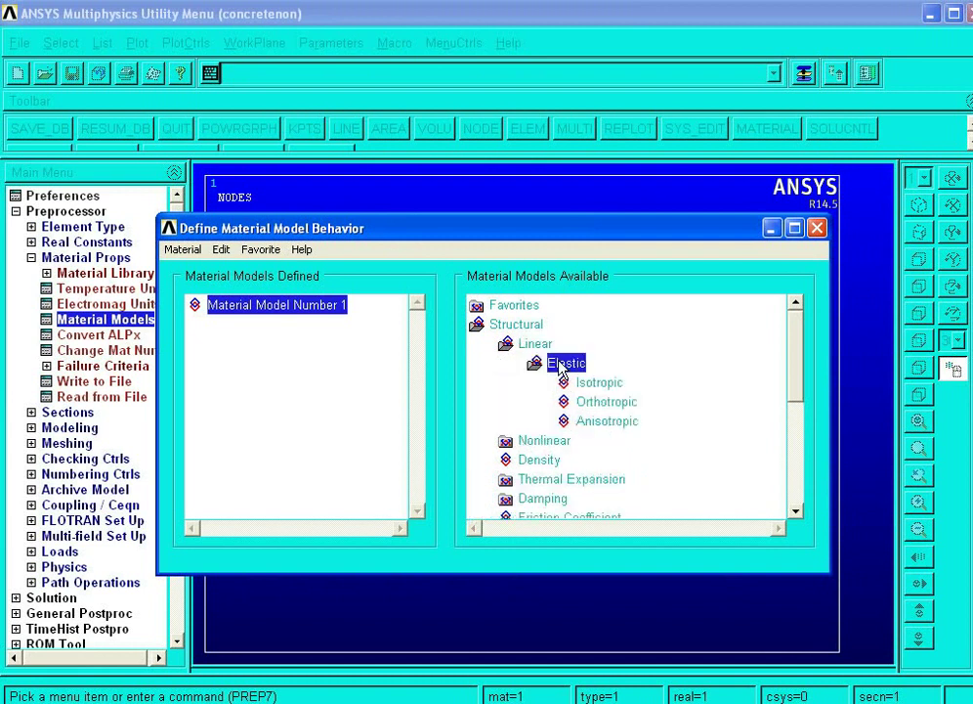
pyautogui.click(609, 382)
pyautogui.doubleClick(610, 384)
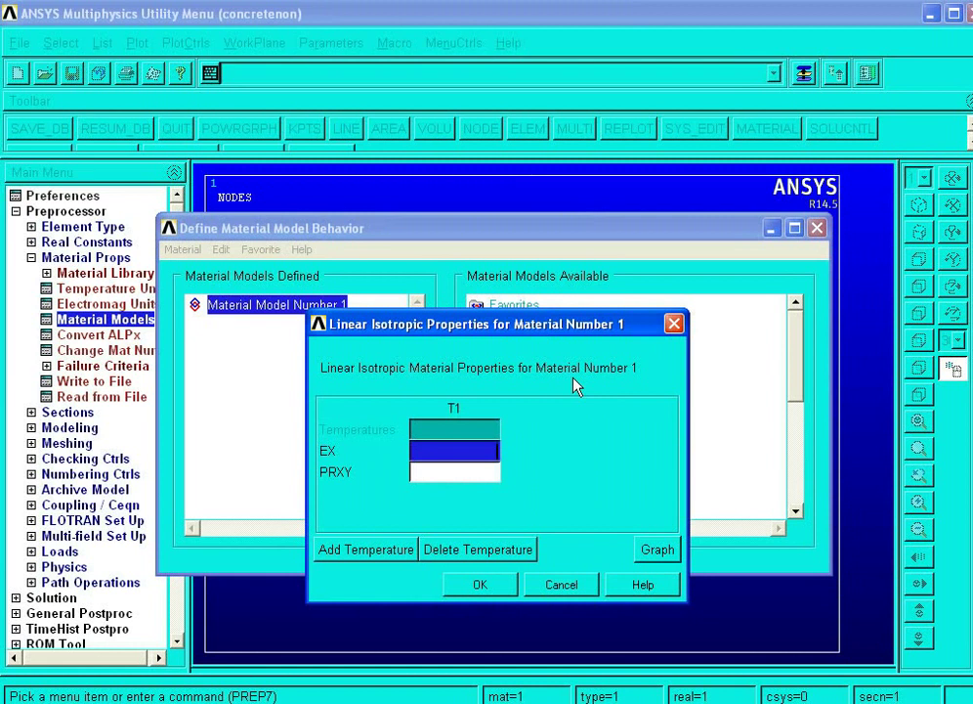
pyautogui.write('3e10')
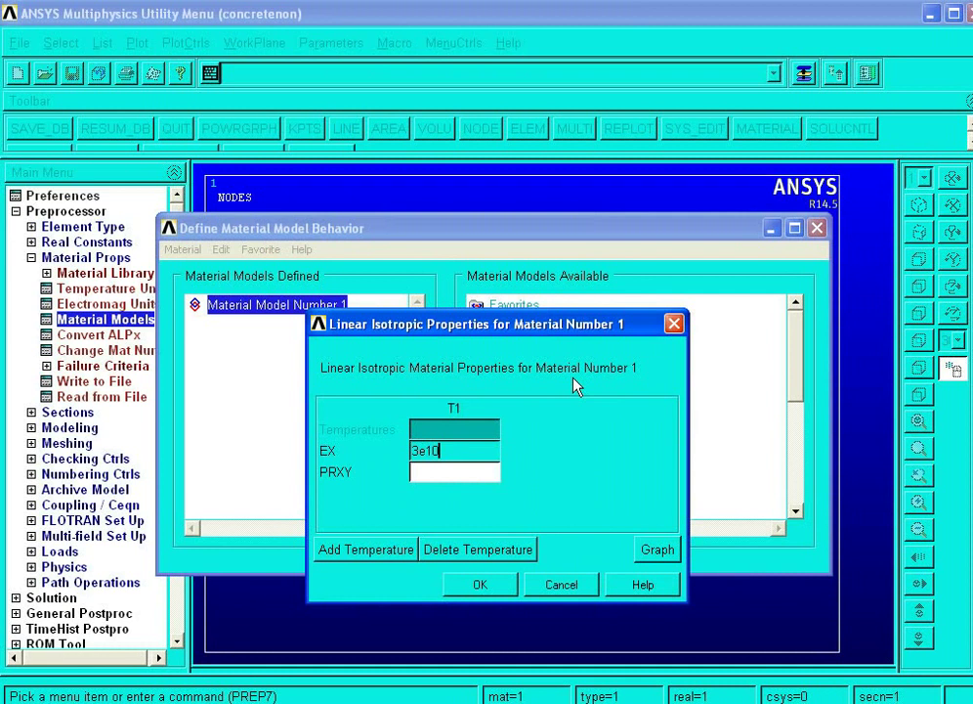
pyautogui.press('Tab')
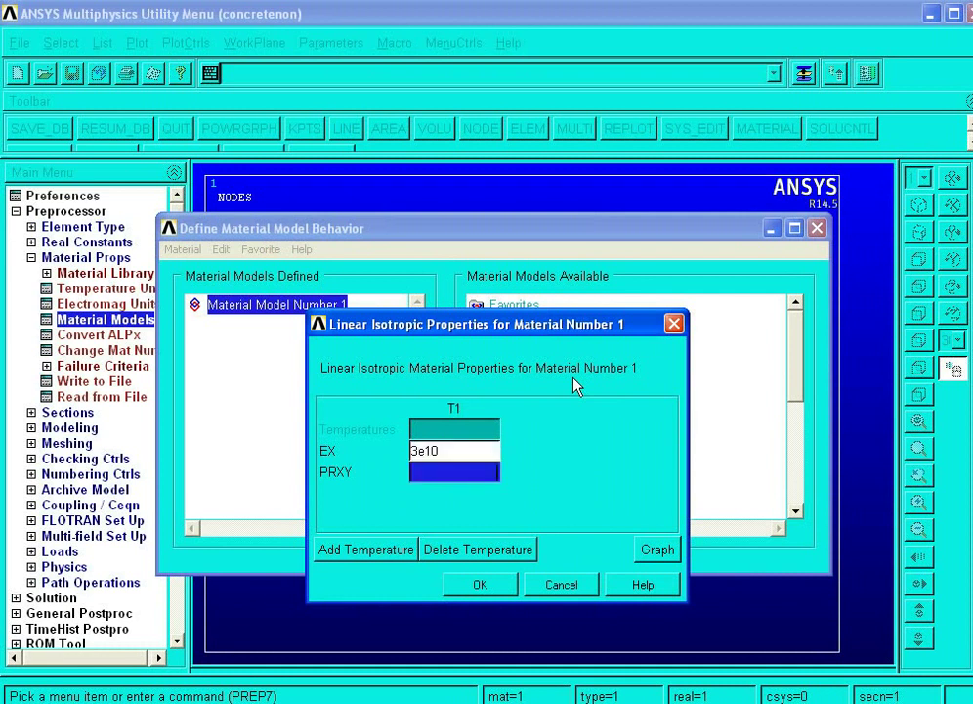
pyautogui.write('2')
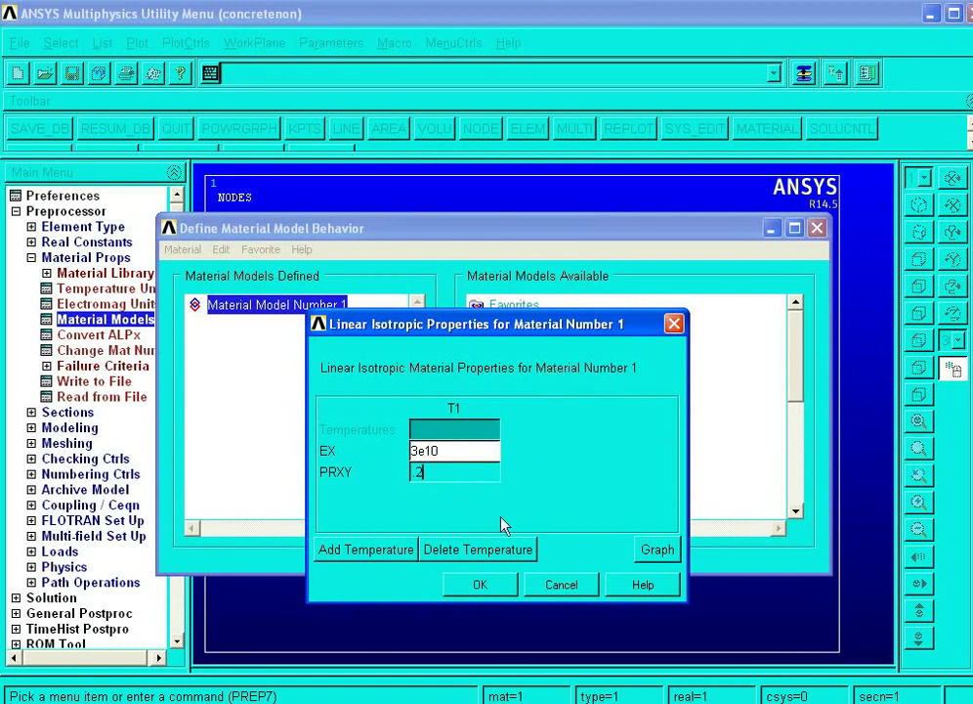
pyautogui.click(479, 584)
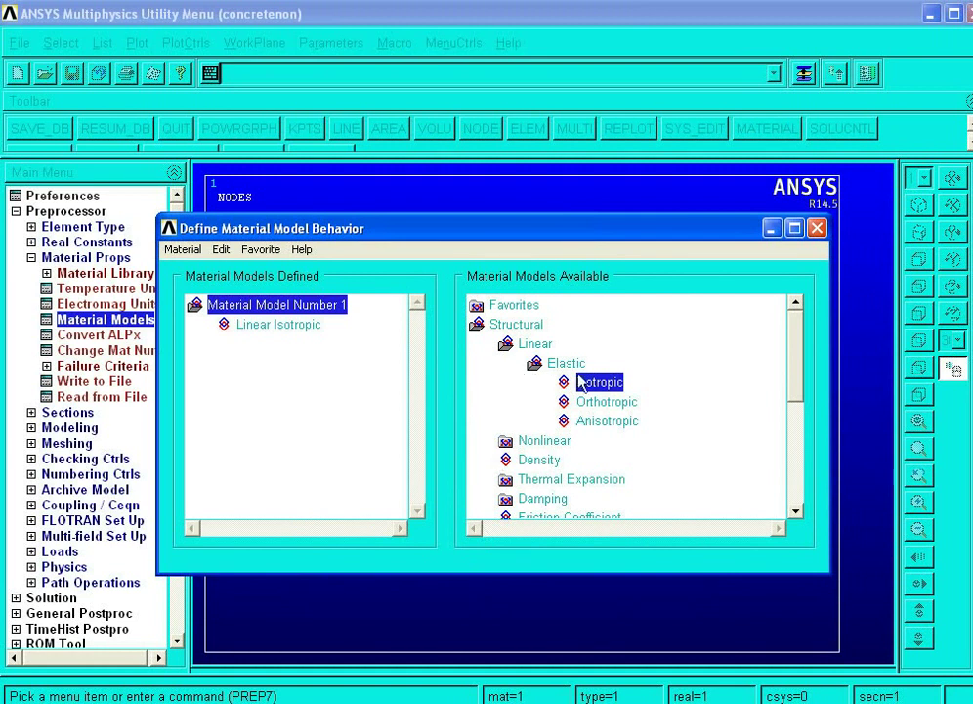
# Add the nonlinear inelastic non-metal plasticity Concrete model to material 1 with an open shear transfer coefficient of .3
pyautogui.click(544, 444)
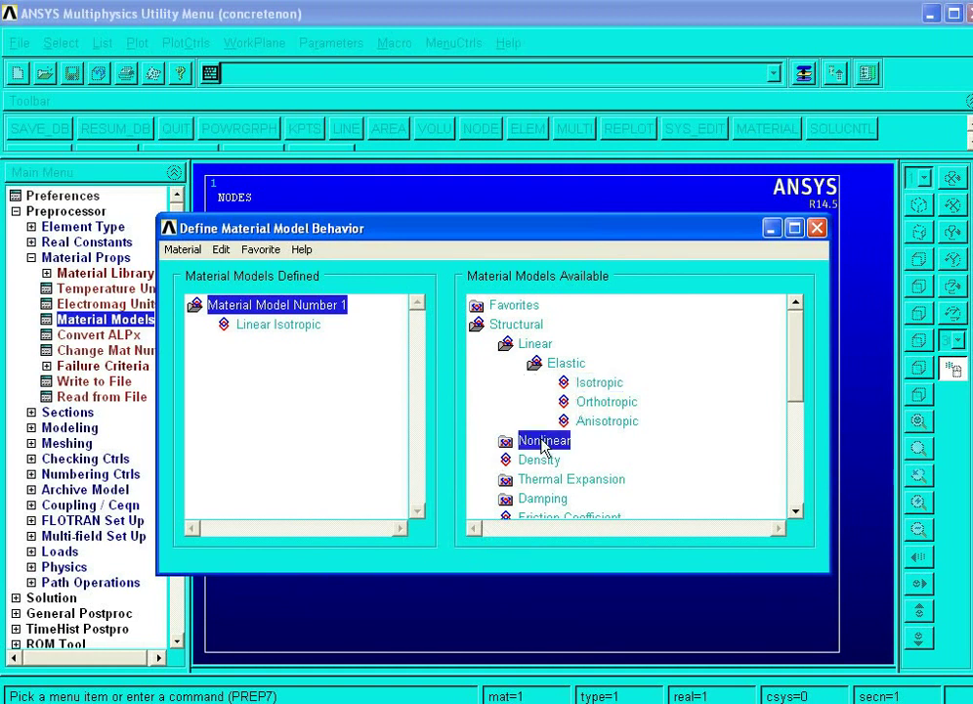
pyautogui.doubleClick(544, 441)
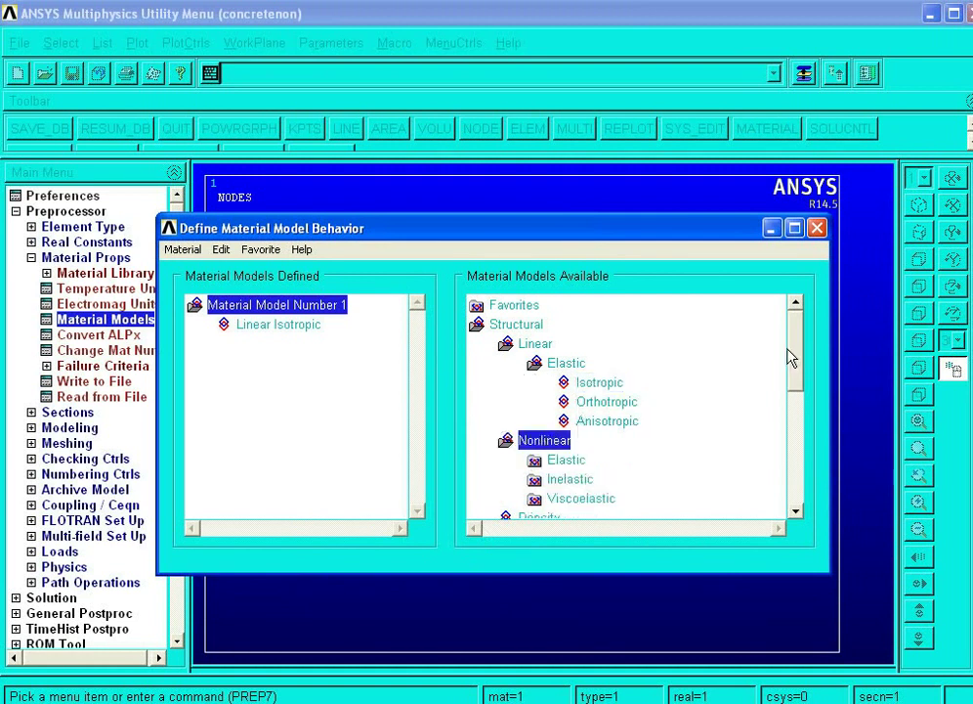
pyautogui.moveTo(797, 356); pyautogui.dragTo(796, 395)
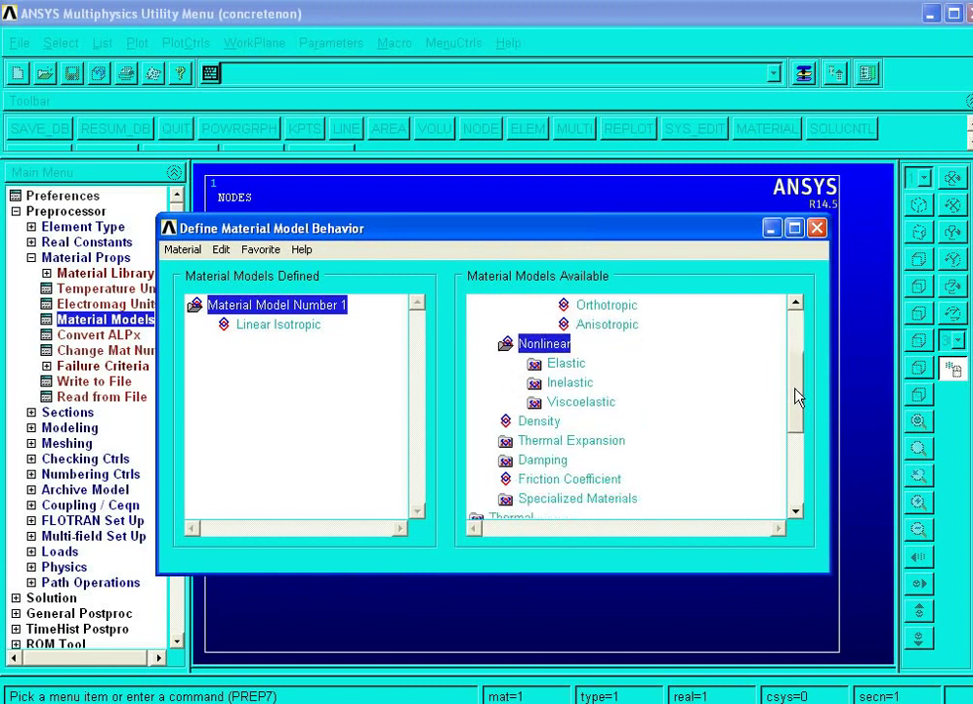
pyautogui.doubleClick(574, 385)
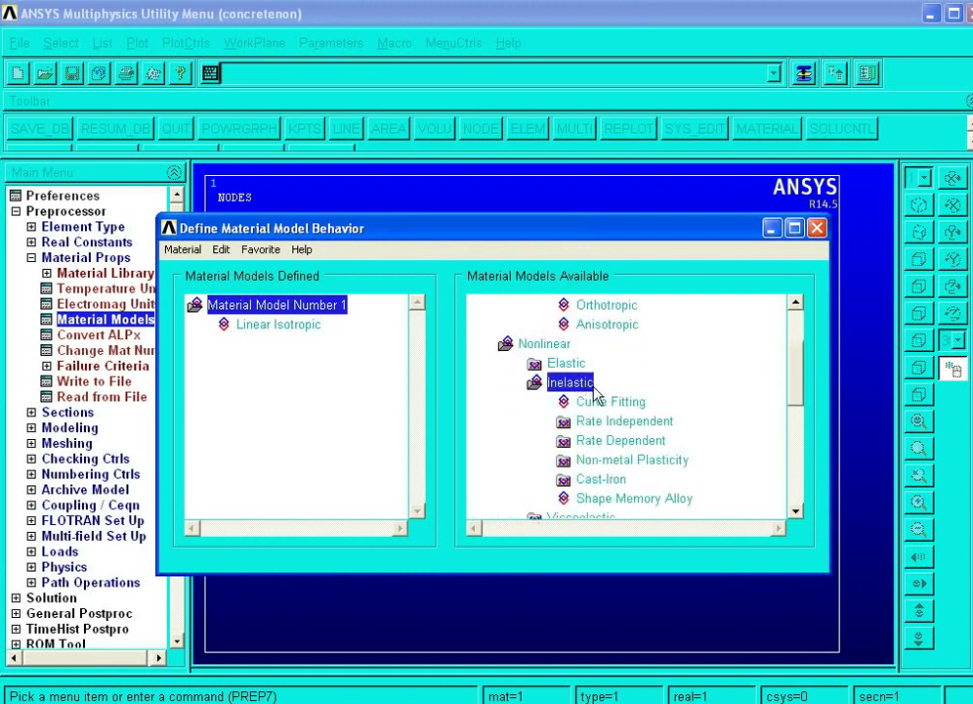
pyautogui.doubleClick(621, 459)
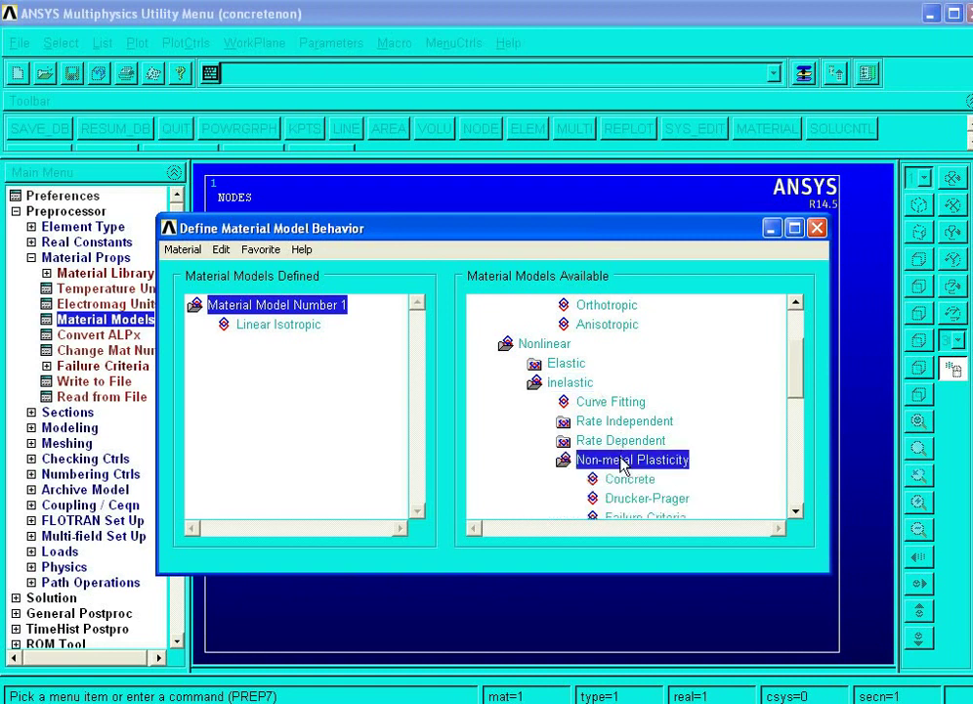
pyautogui.doubleClick(627, 479)
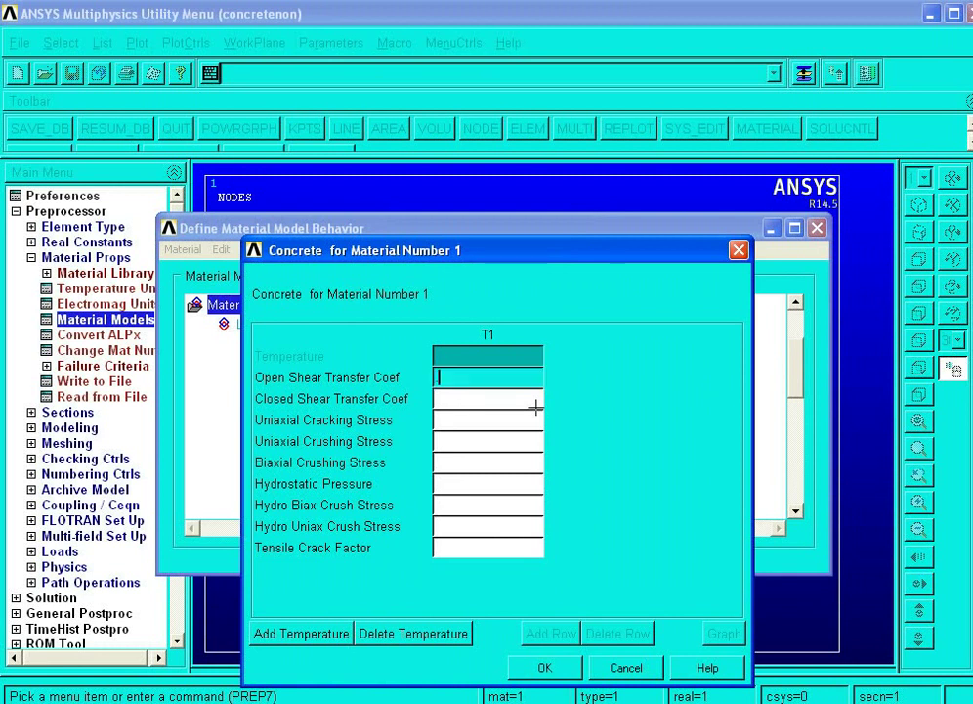
pyautogui.write('.3')
pyautogui.press('Return')
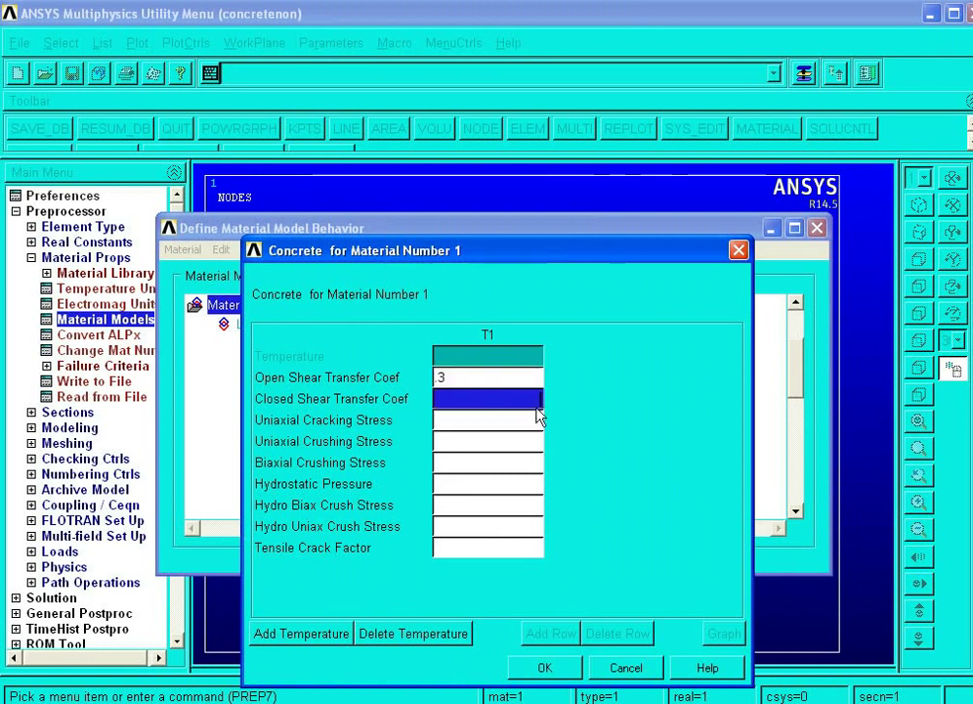
# Set the closed shear transfer coefficient of material 1's concrete model to 1
pyautogui.write('2')
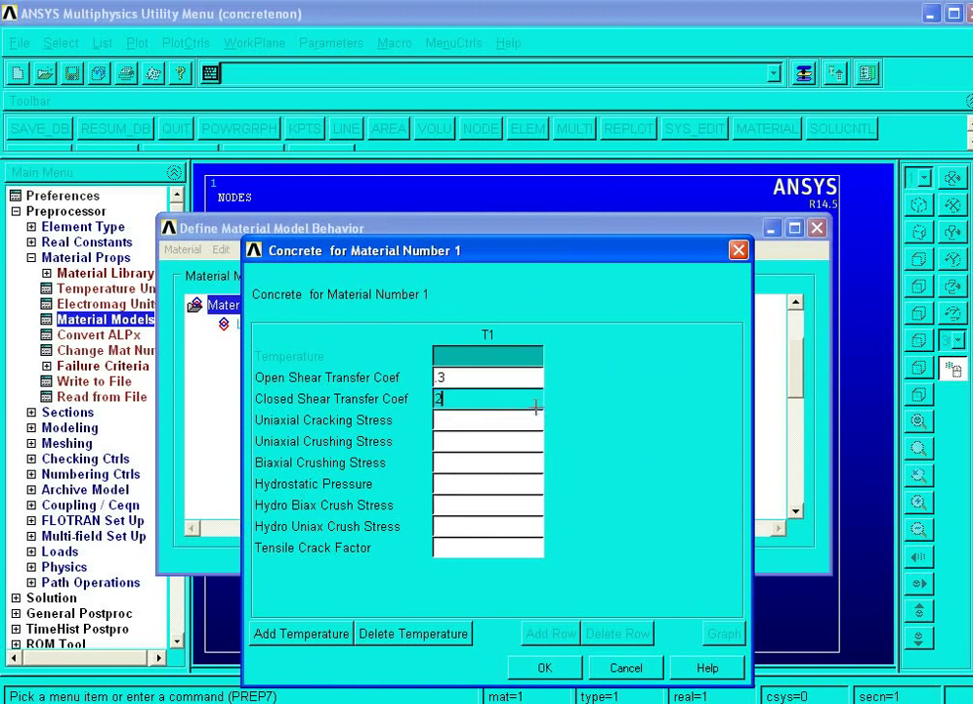
pyautogui.press('Return')
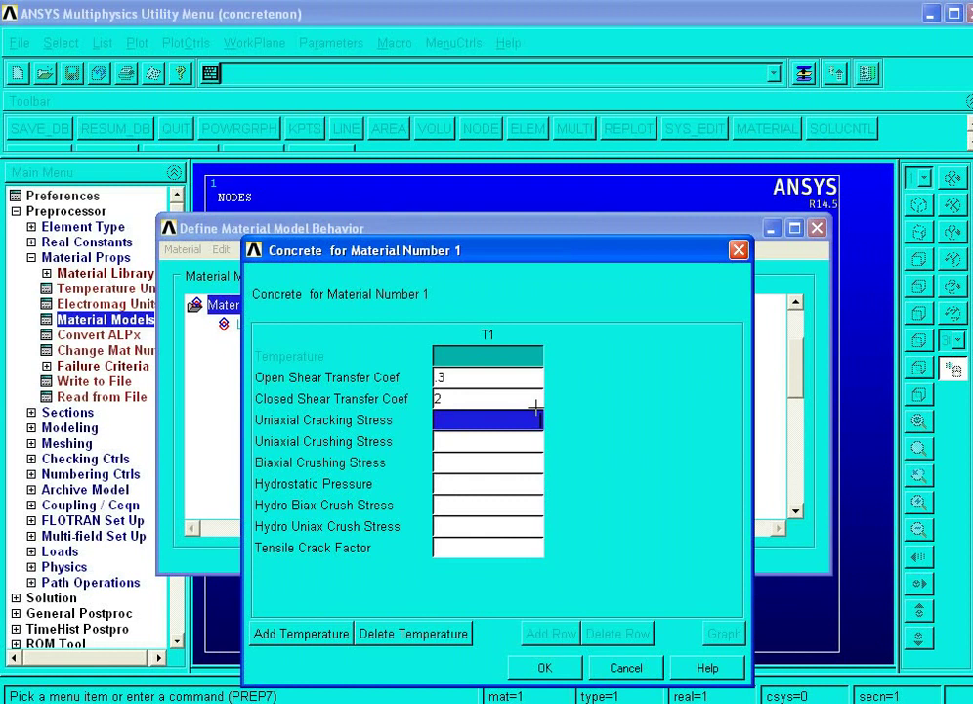
pyautogui.click(463, 399)
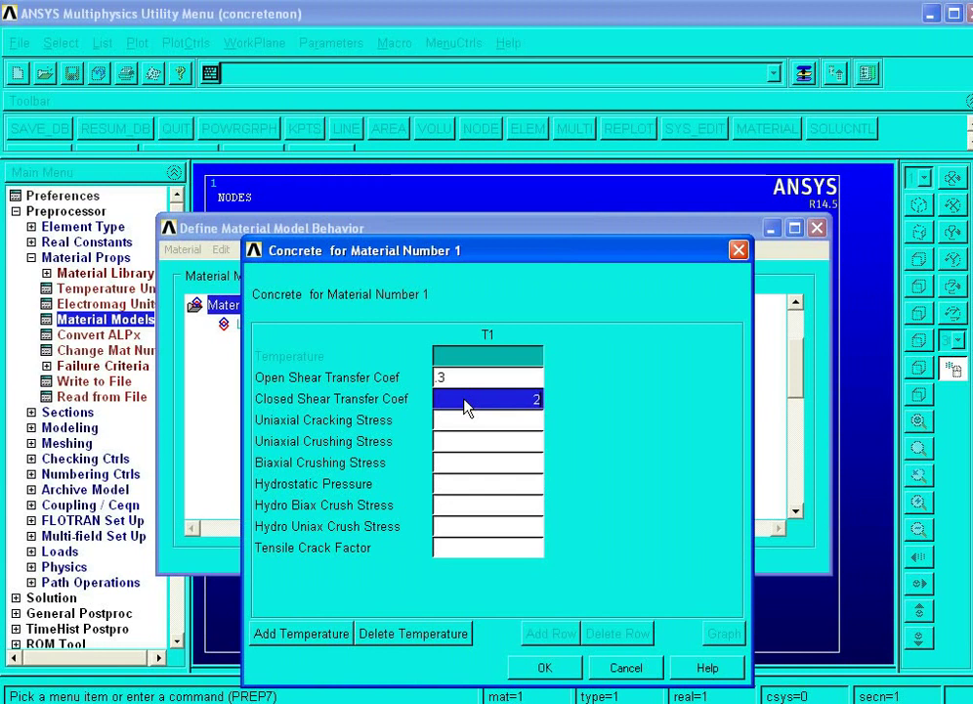
pyautogui.press('BackSpace')
pyautogui.write('1')
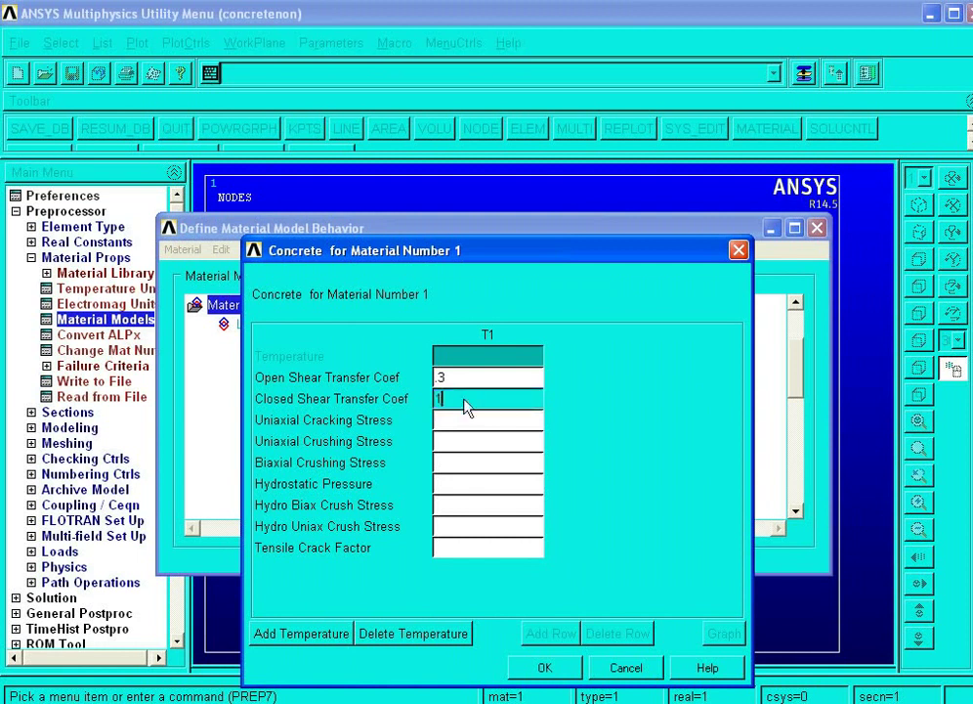
pyautogui.press('Down')
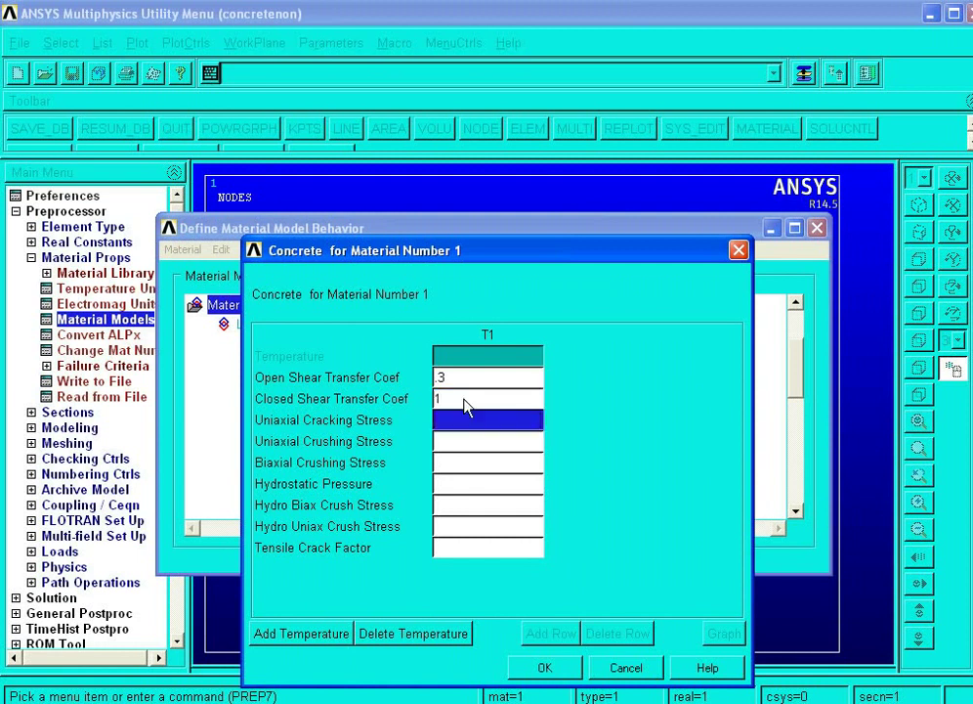
# Set the concrete's uniaxial cracking stress to 520 and uniaxial crushing stress to -1, and accept the concrete properties
pyautogui.write('.52')
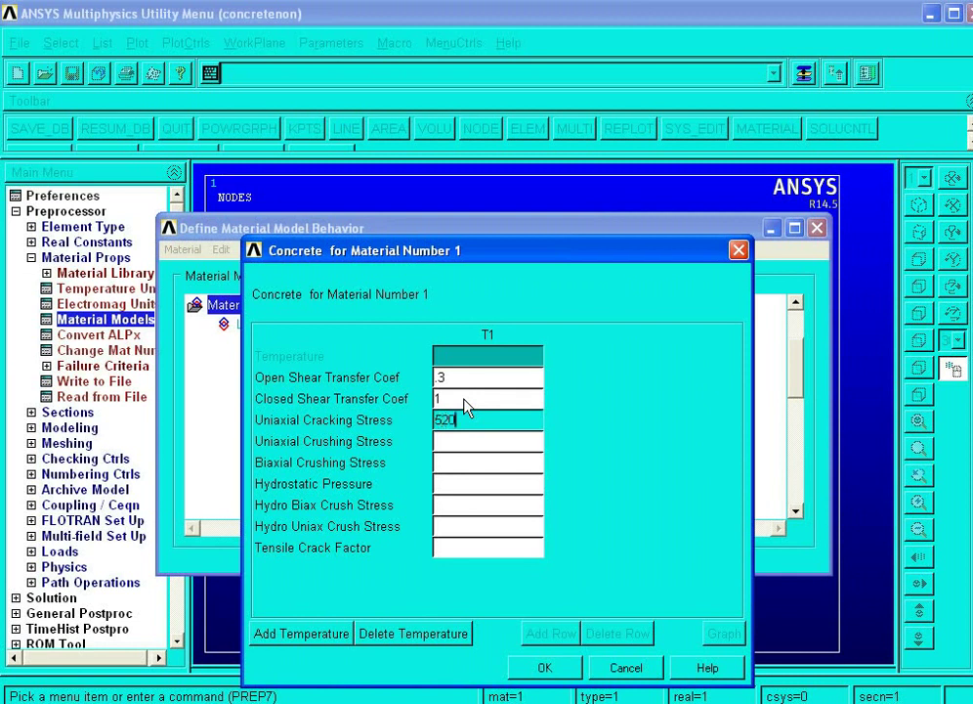
pyautogui.press('Down')
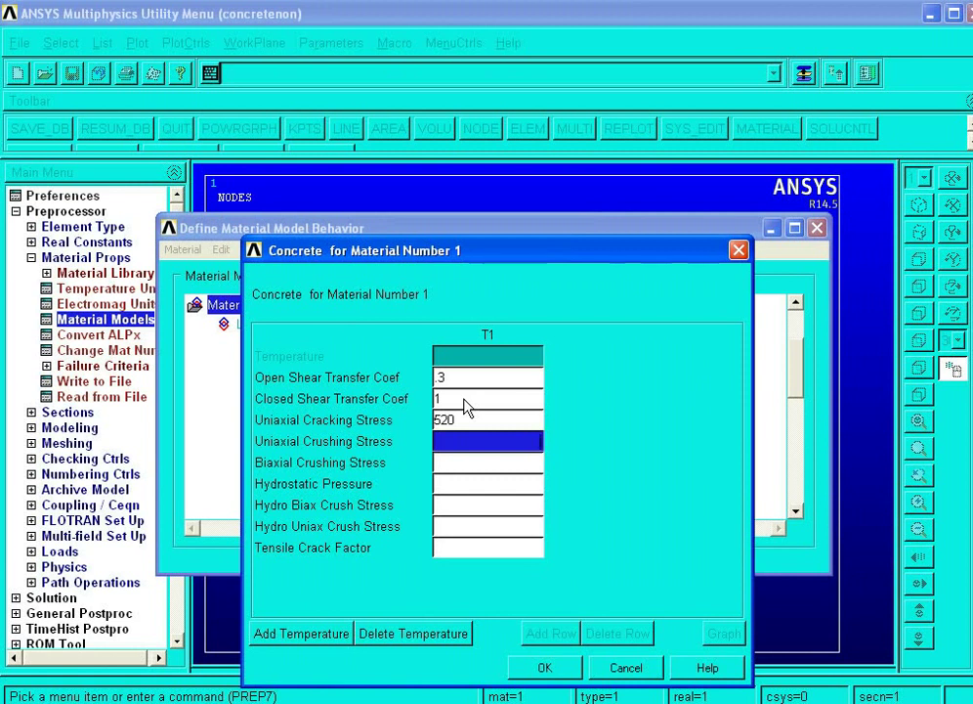
pyautogui.write('-1')
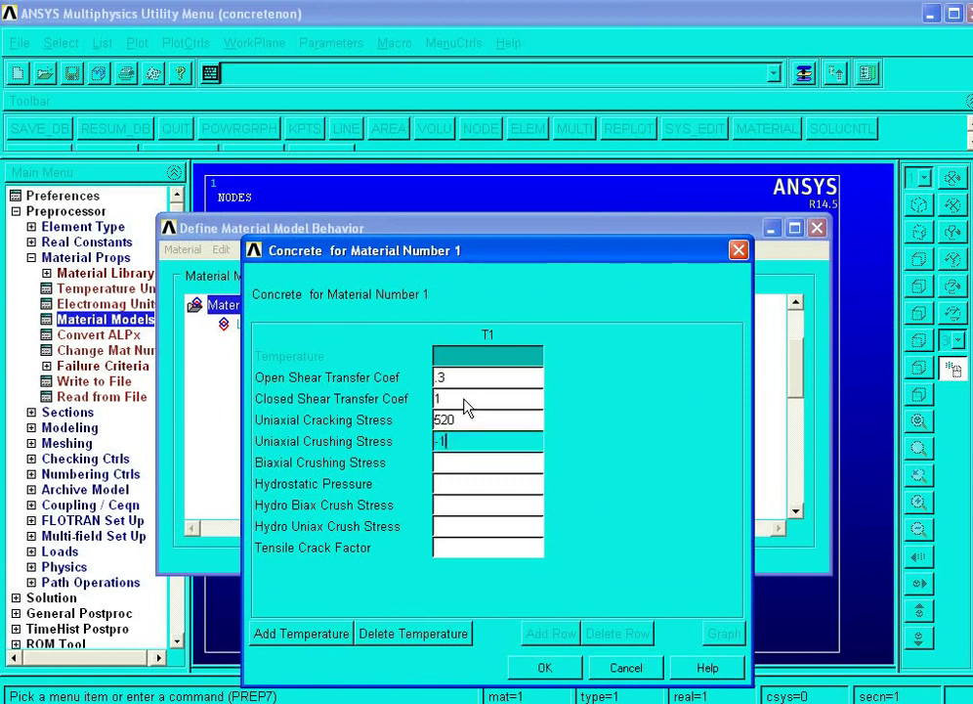
pyautogui.click(545, 668)
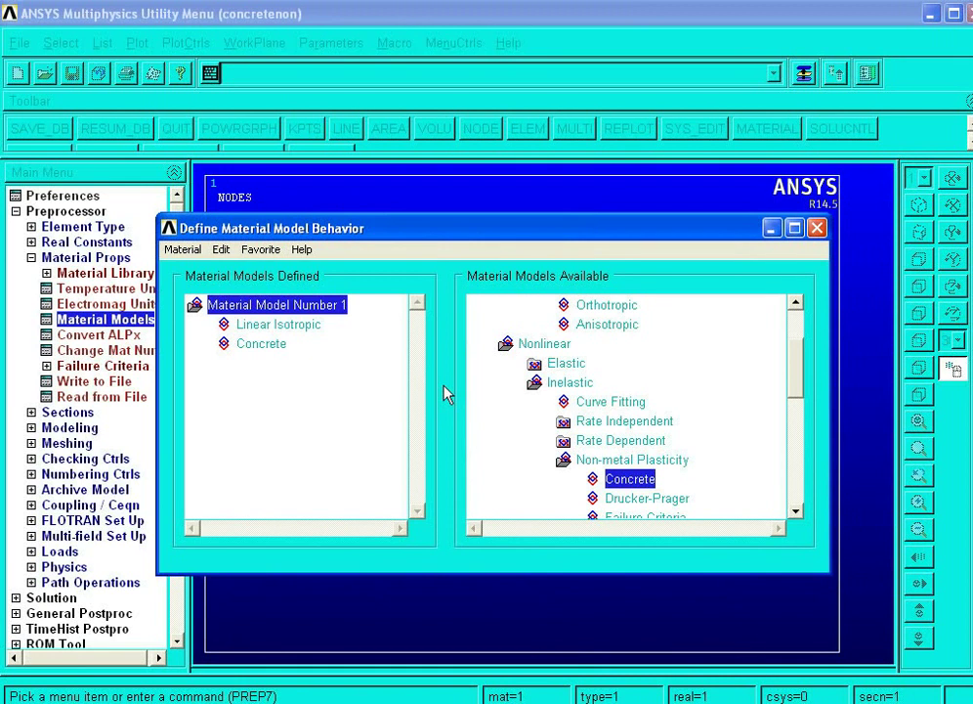
# Create a new material model with ID 2
pyautogui.click(172, 252)
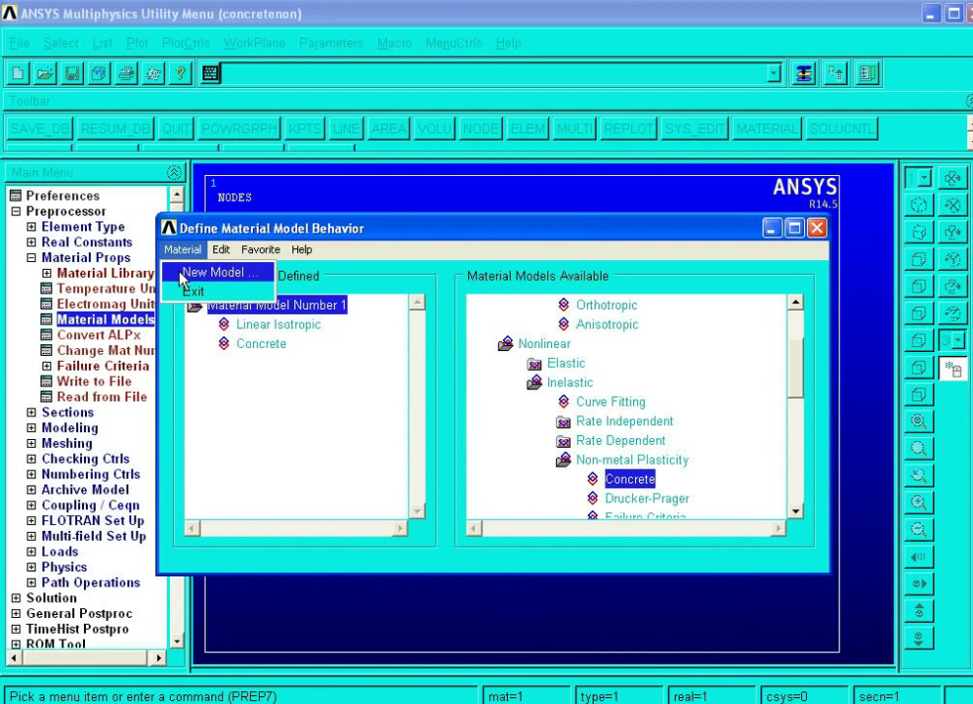
pyautogui.click(207, 273)
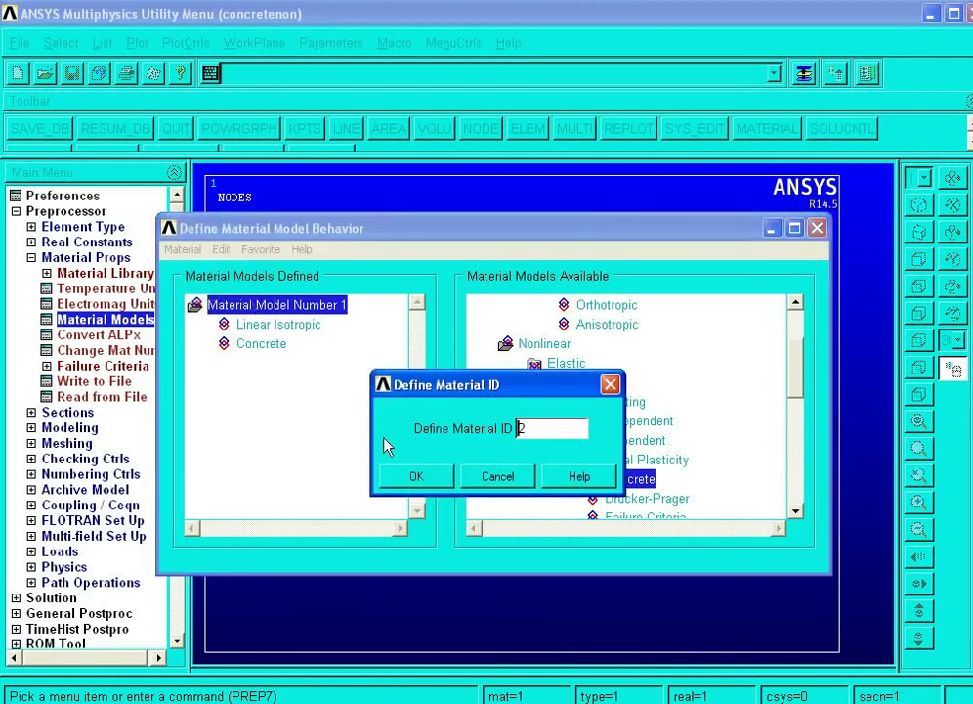
pyautogui.click(392, 473)
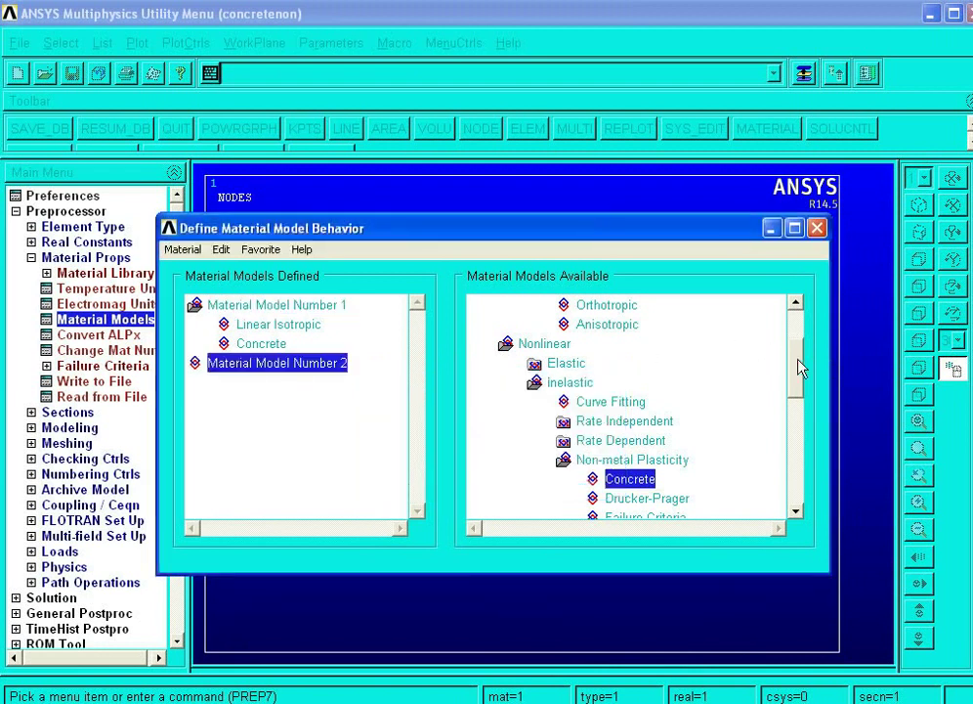
# Give material model 2 structural linear elastic isotropic properties with EX 2e11 and PRXY .3, and finish the material definition
pyautogui.moveTo(798, 365); pyautogui.dragTo(793, 339)
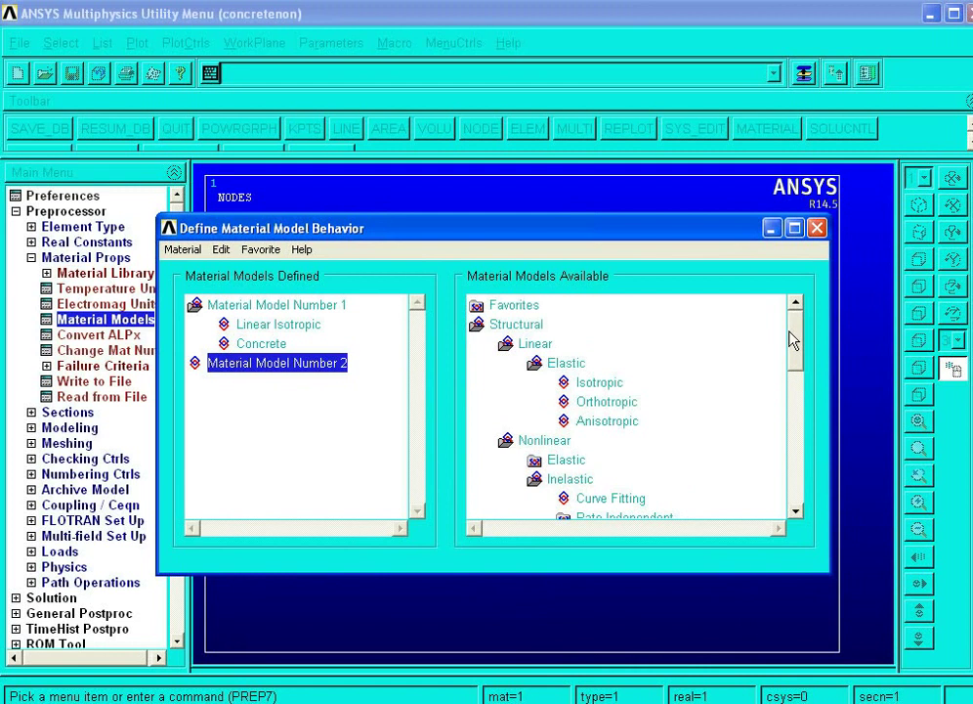
pyautogui.doubleClick(591, 383)
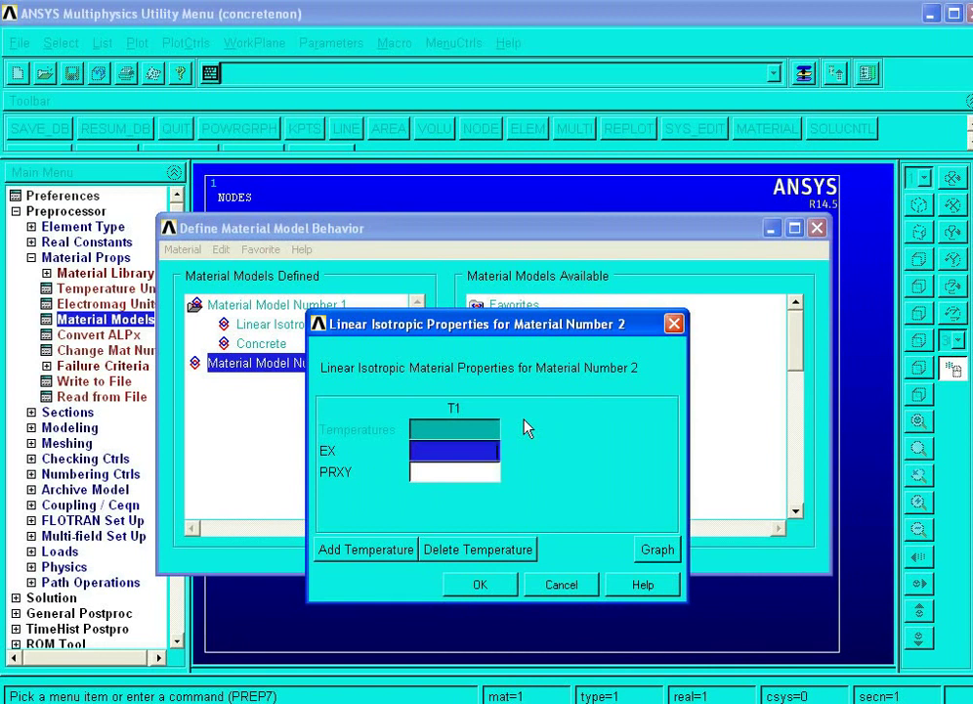
pyautogui.write('2e')
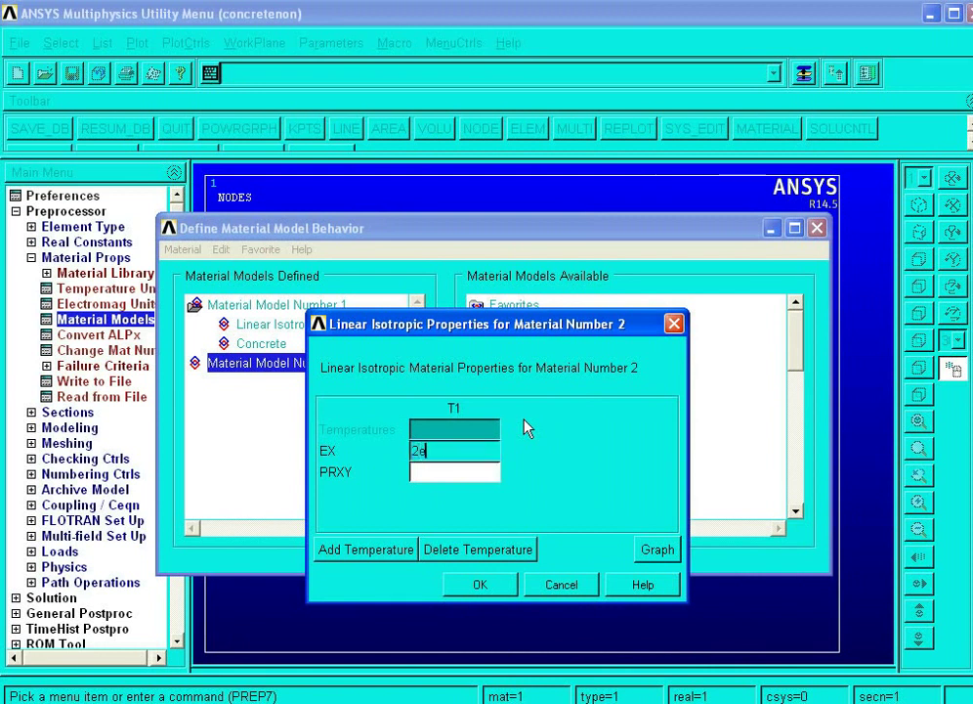
pyautogui.write('11')
pyautogui.press('Tab')
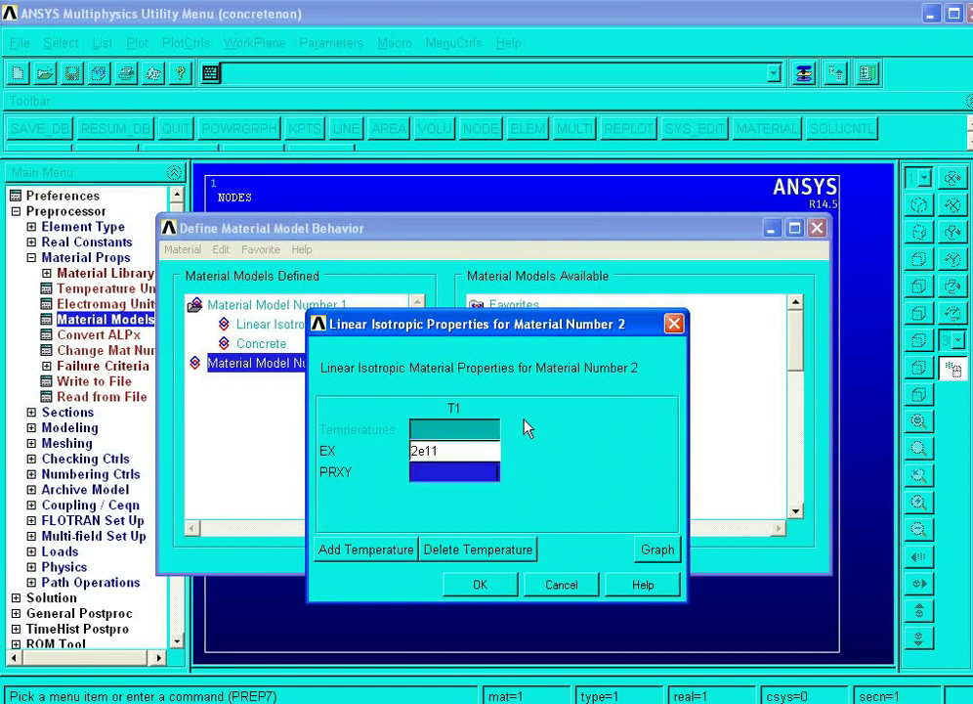
pyautogui.write('3')
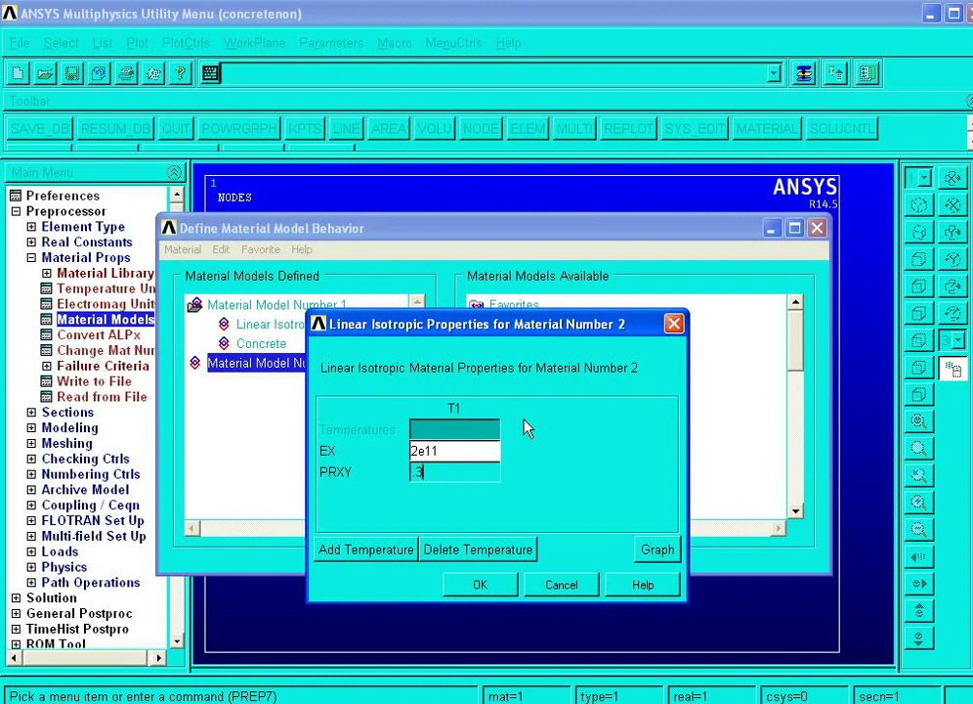
pyautogui.click(491, 584)
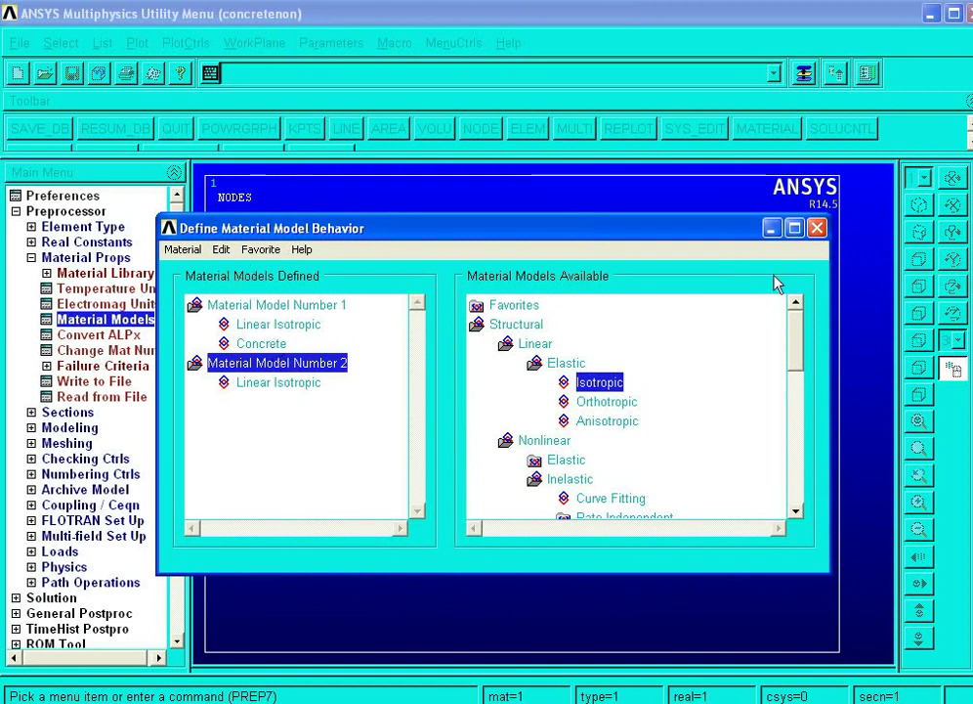
pyautogui.click(816, 229)
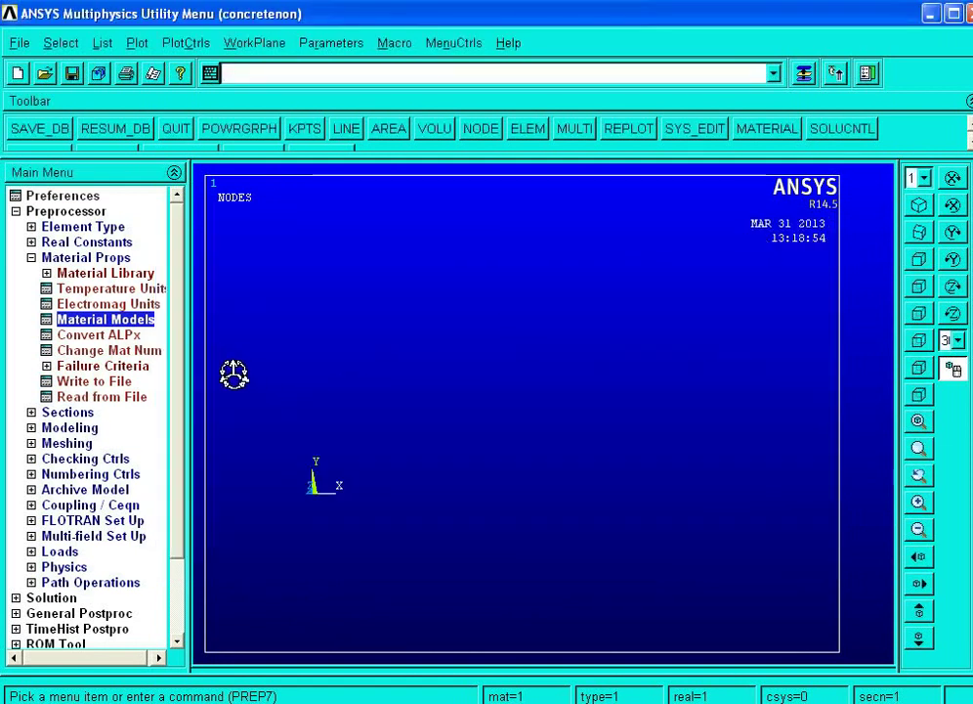
# Start a common beam section with ID 1 named beam, using the solid circular sub-type
pyautogui.click(58, 411)
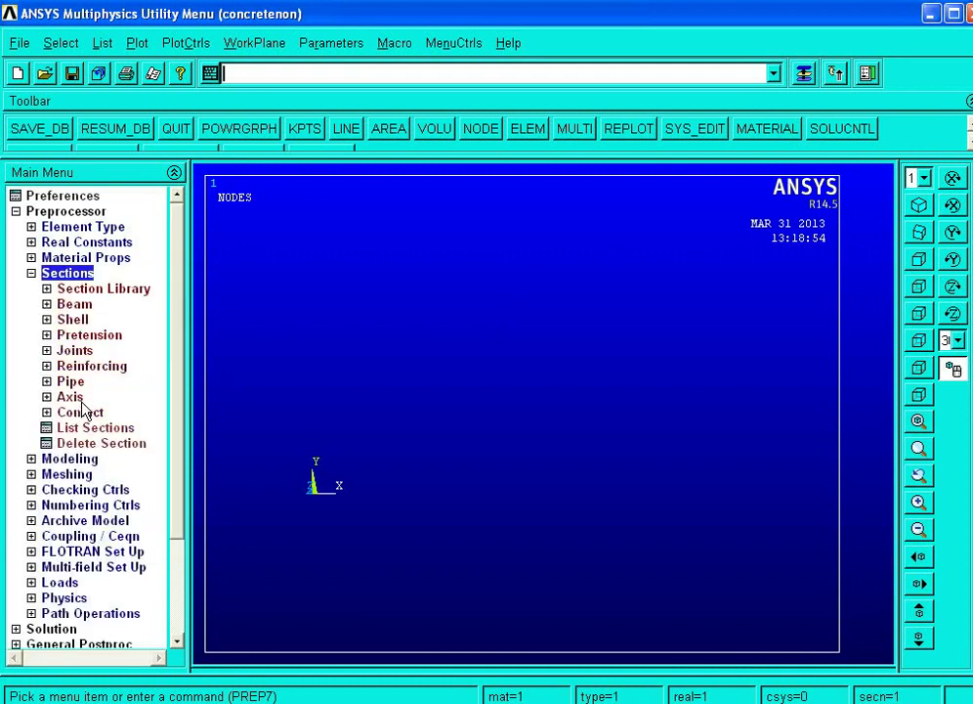
pyautogui.click(84, 309)
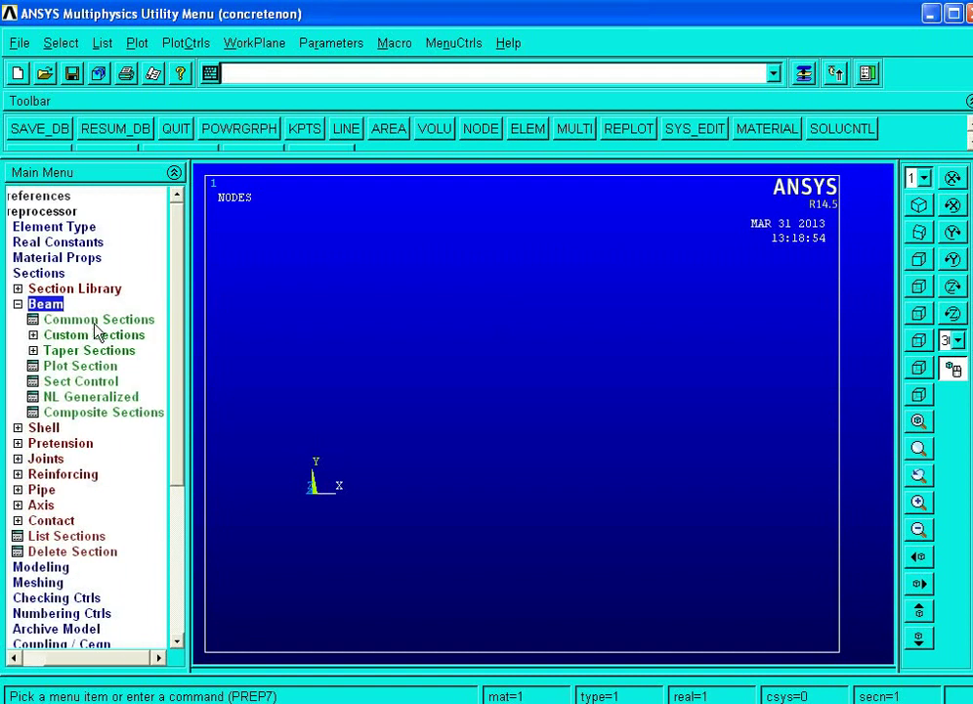
pyautogui.click(98, 321)
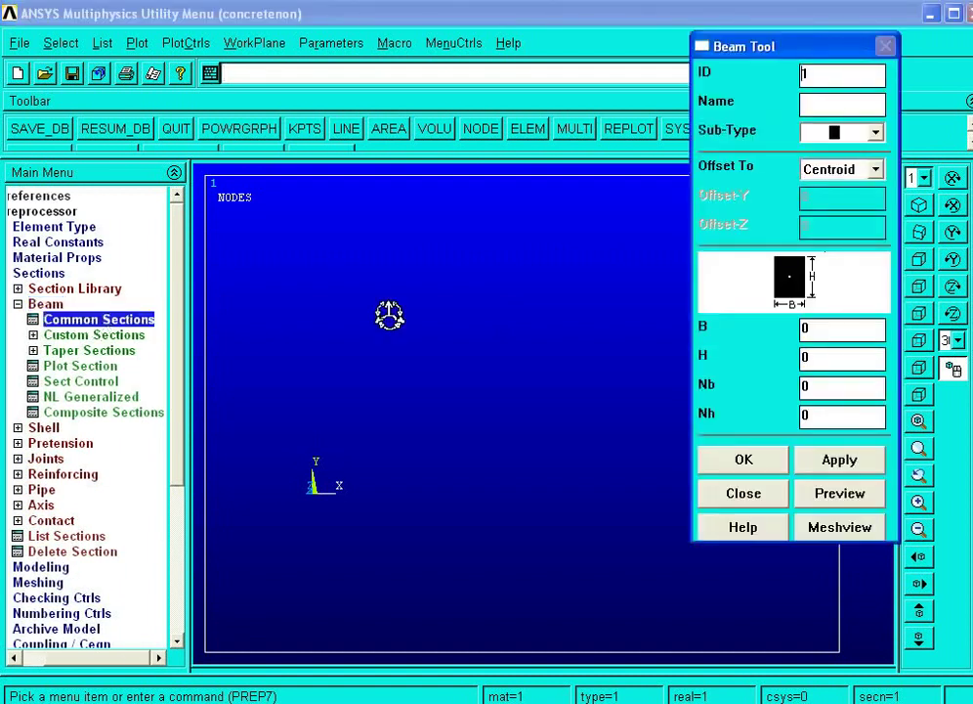
pyautogui.click(811, 104)
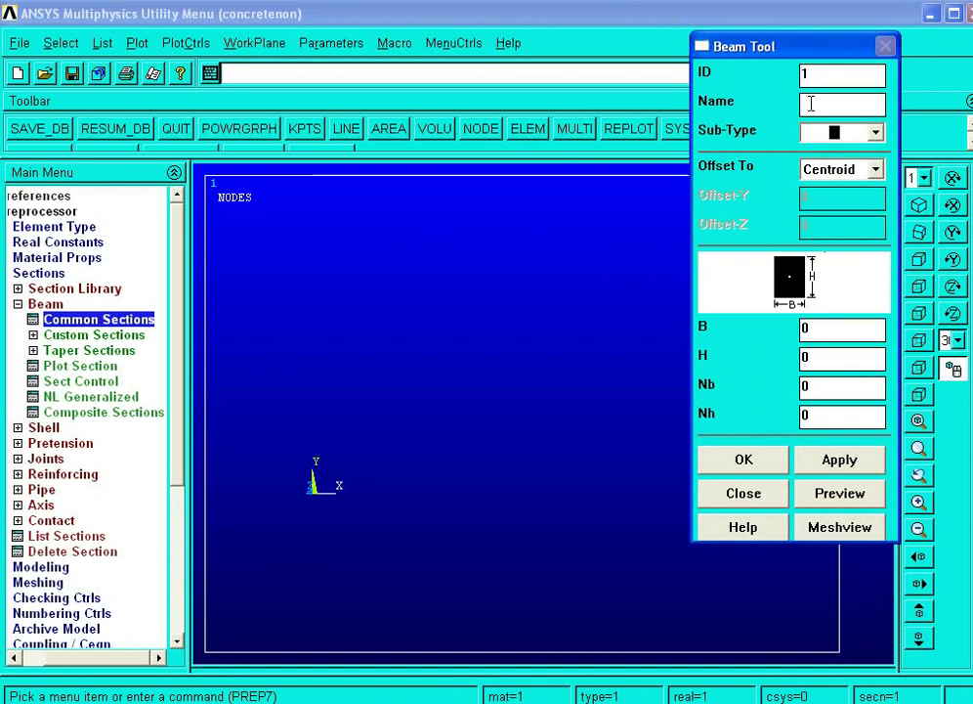
pyautogui.write('bea')
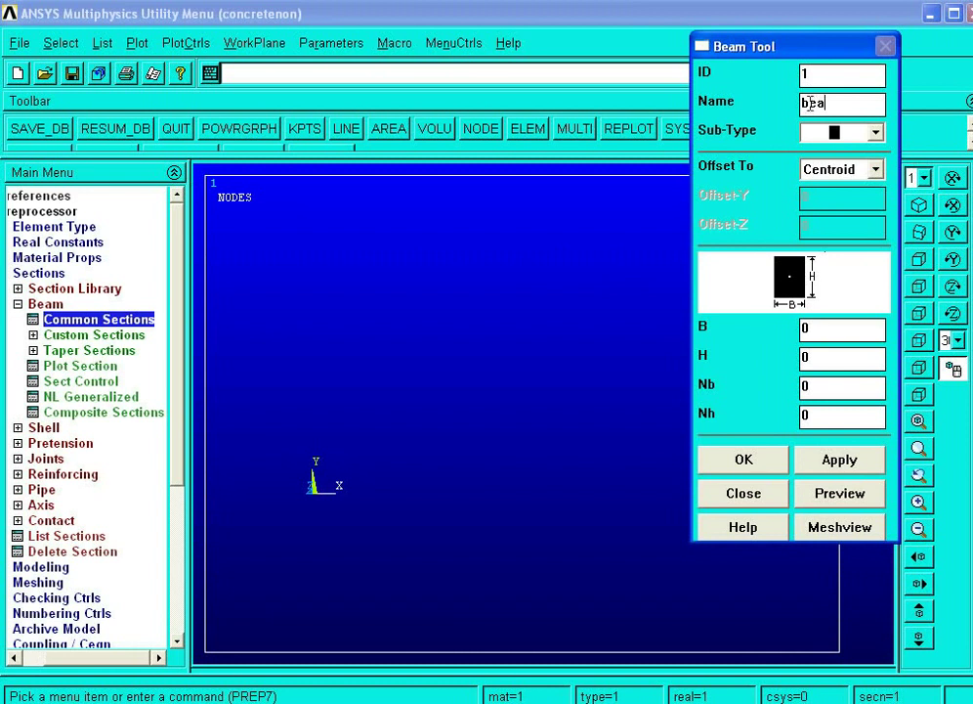
pyautogui.write('m')
pyautogui.click(875, 135)
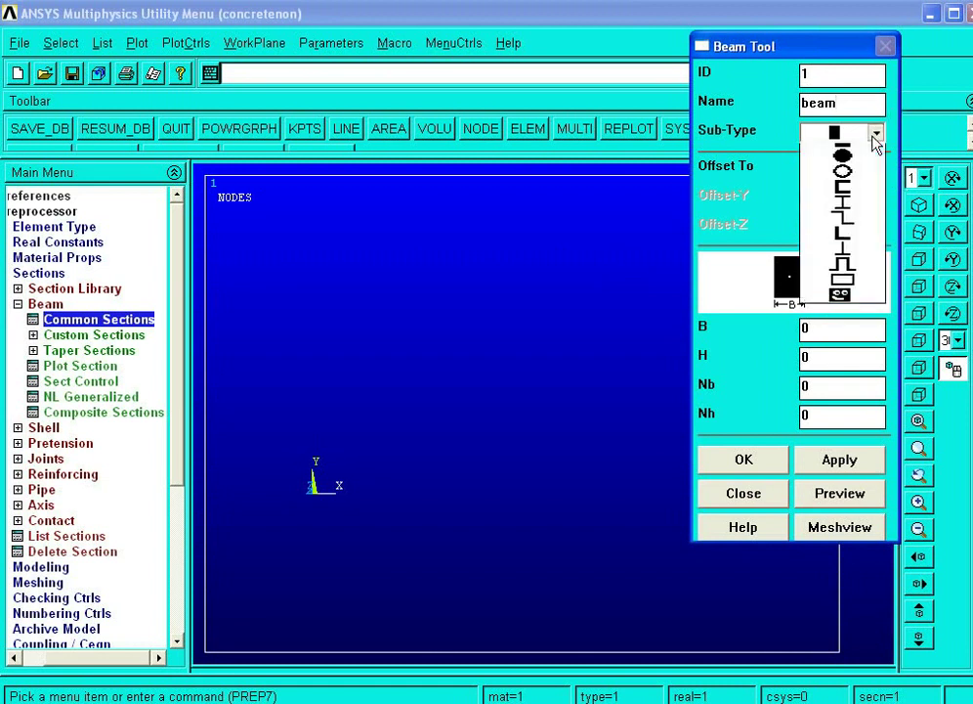
pyautogui.click(850, 182)
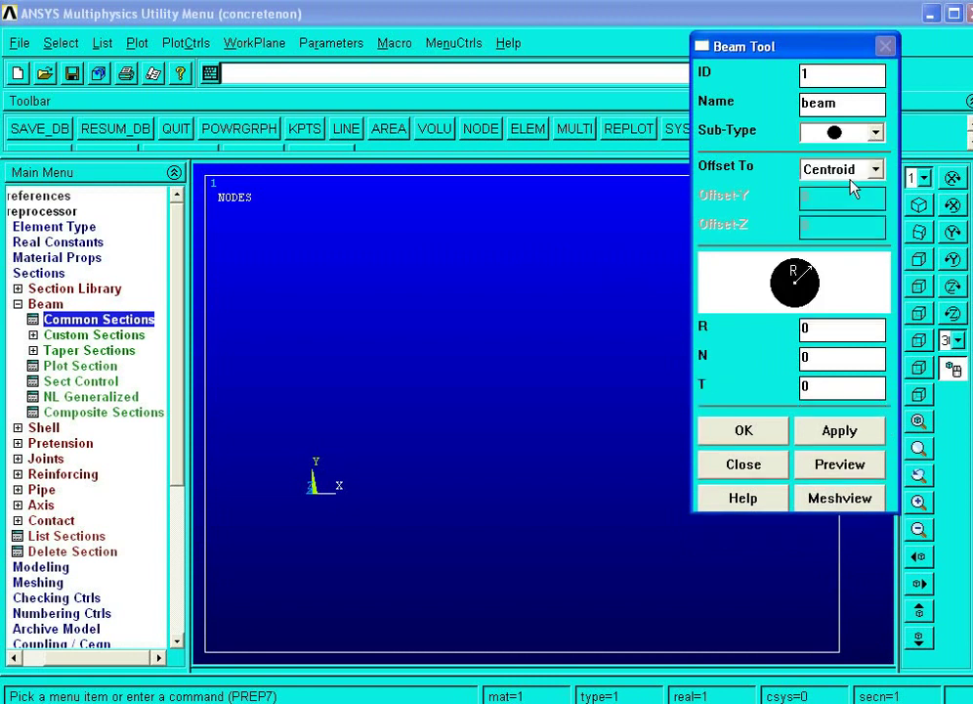
# Set the circular beam section's radius R to 0.25, apply it and preview the section
pyautogui.doubleClick(805, 328)
pyautogui.click(809, 328)
pyautogui.write('.25')
pyautogui.click(819, 427)
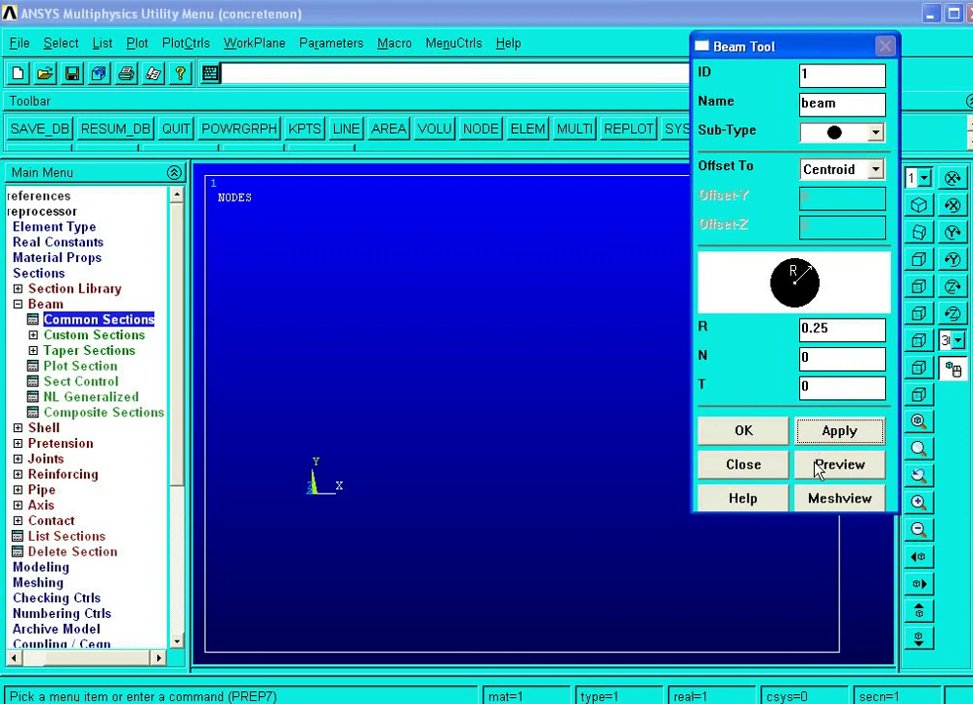
pyautogui.click(815, 465)
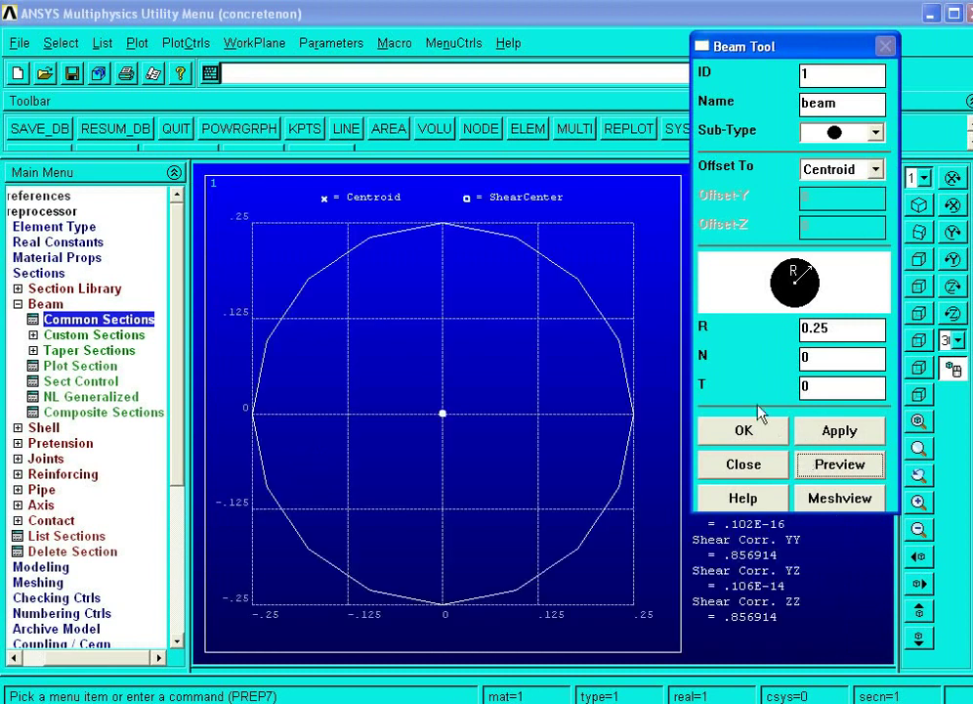
# Set the circular beam section's N divisions to 20, apply and preview it, and finish the section definition
pyautogui.click(807, 356)
pyautogui.moveTo(807, 357); pyautogui.dragTo(771, 356)
pyautogui.write('20')
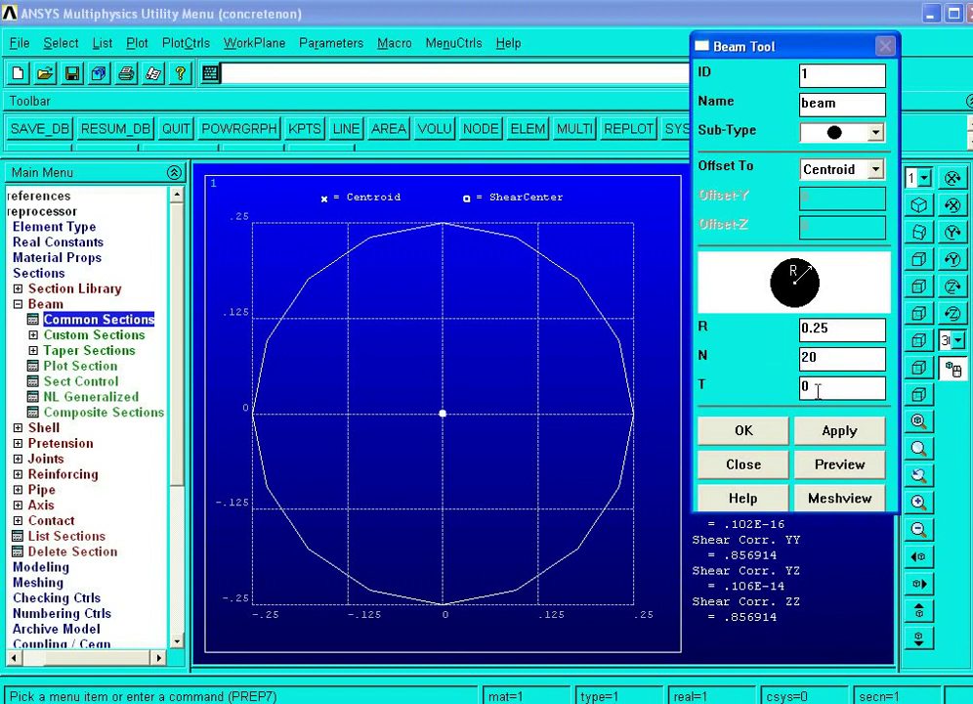
pyautogui.click(841, 433)
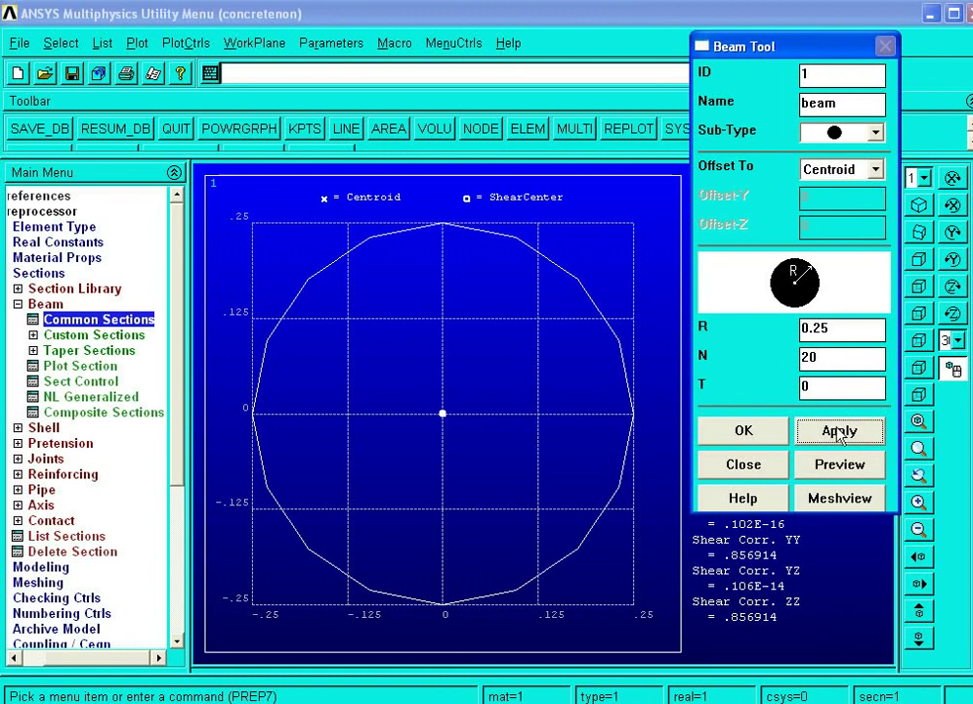
pyautogui.click(836, 466)
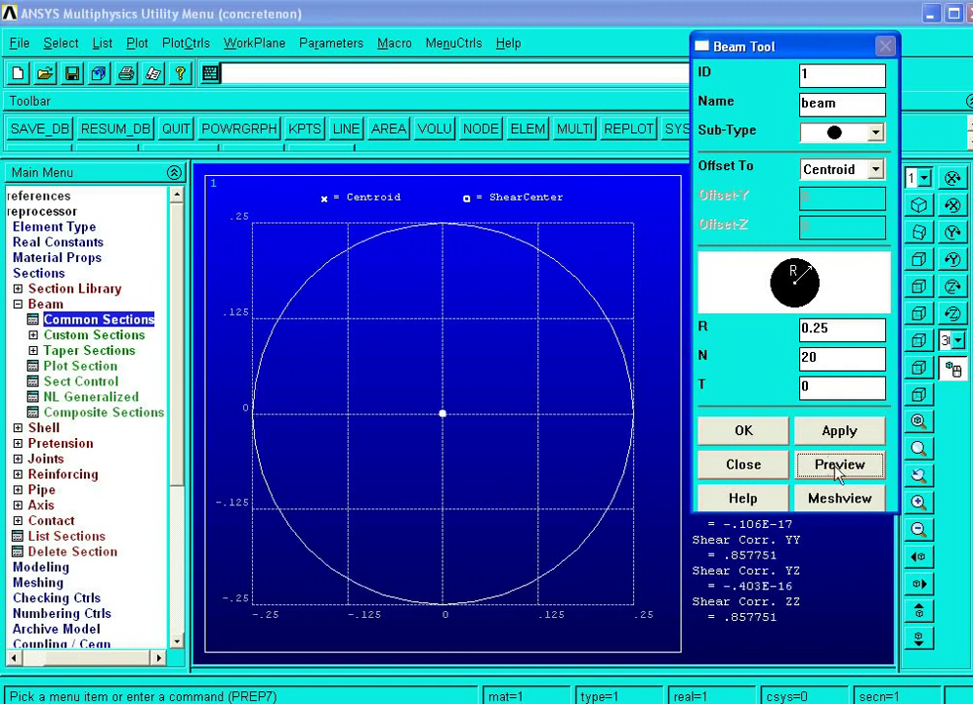
pyautogui.click(835, 467)
pyautogui.click(740, 467)
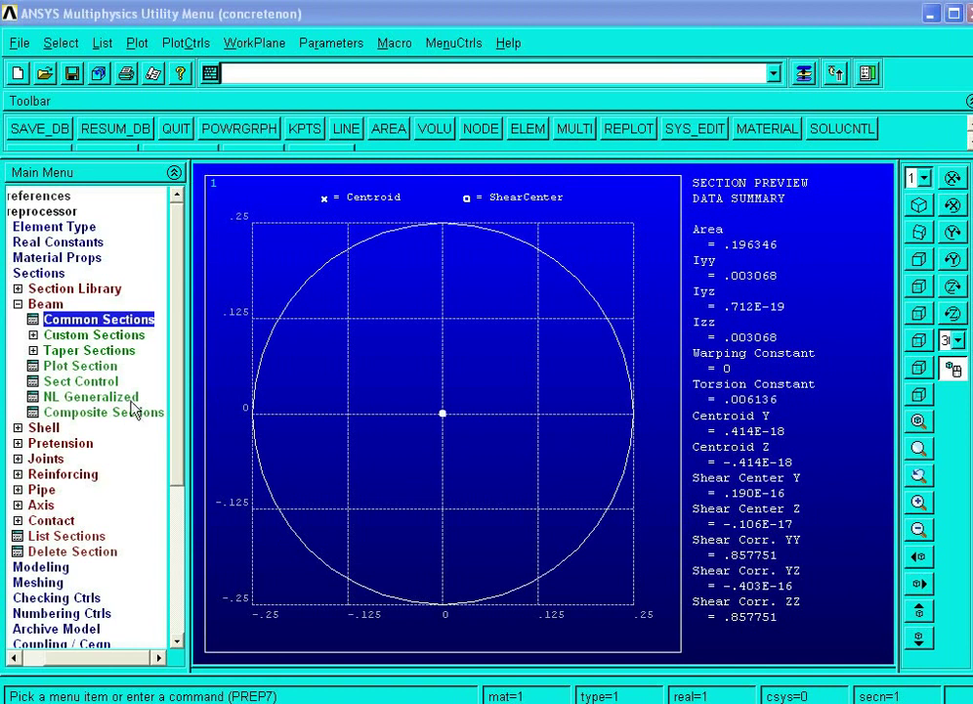
pyautogui.click(21, 304)
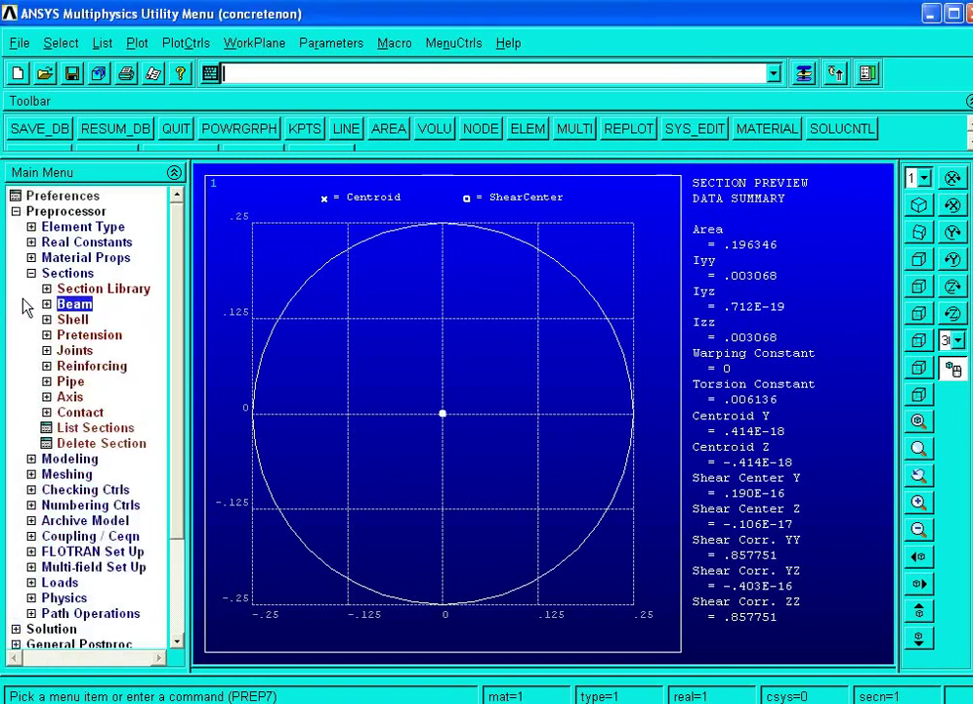
pyautogui.click(32, 273)
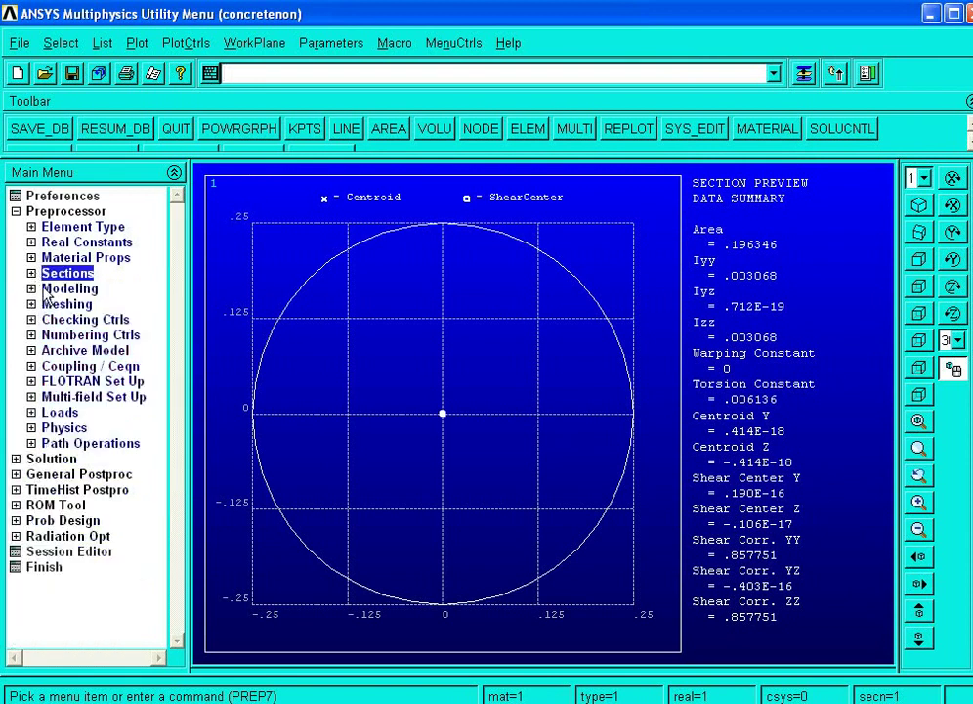
# Display the working plane with both grid and triad in the model view
pyautogui.click(45, 289)
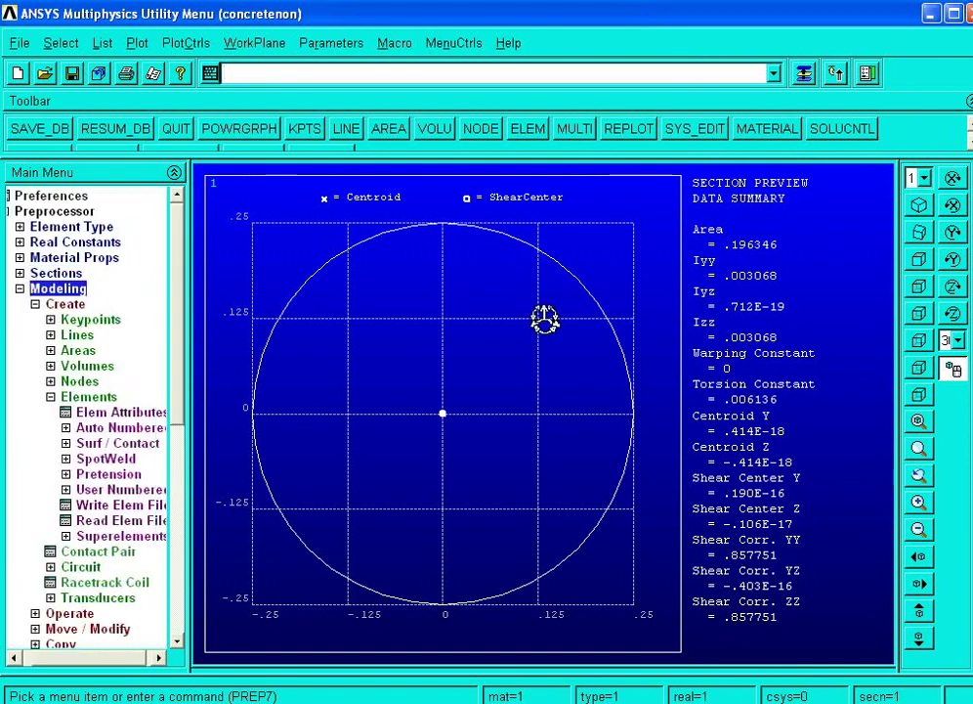
pyautogui.click(919, 422)
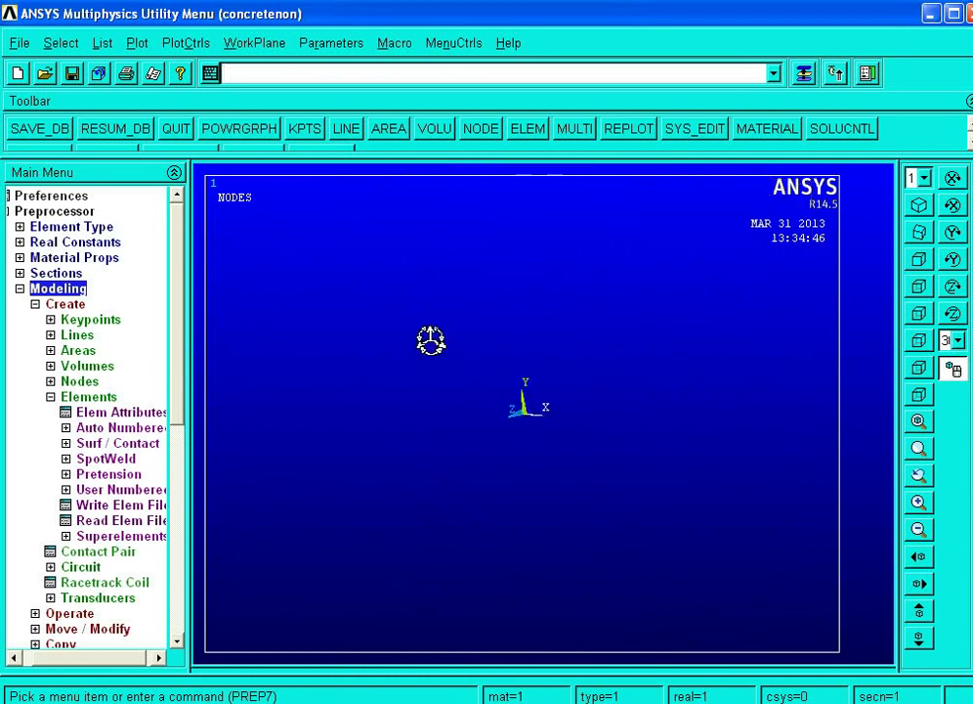
pyautogui.click(241, 43)
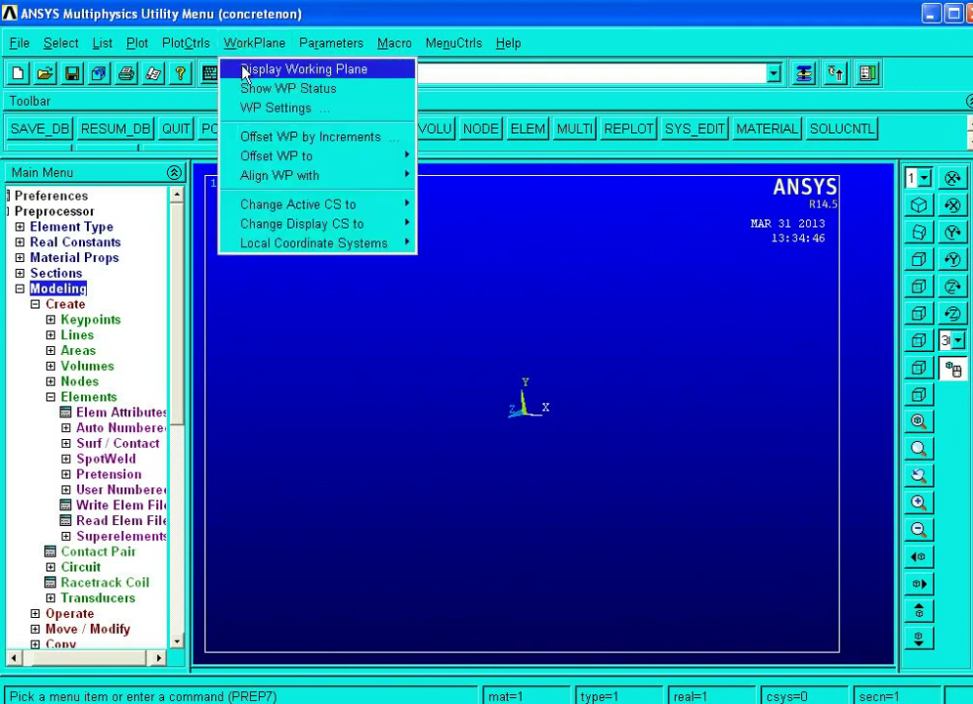
pyautogui.click(245, 70)
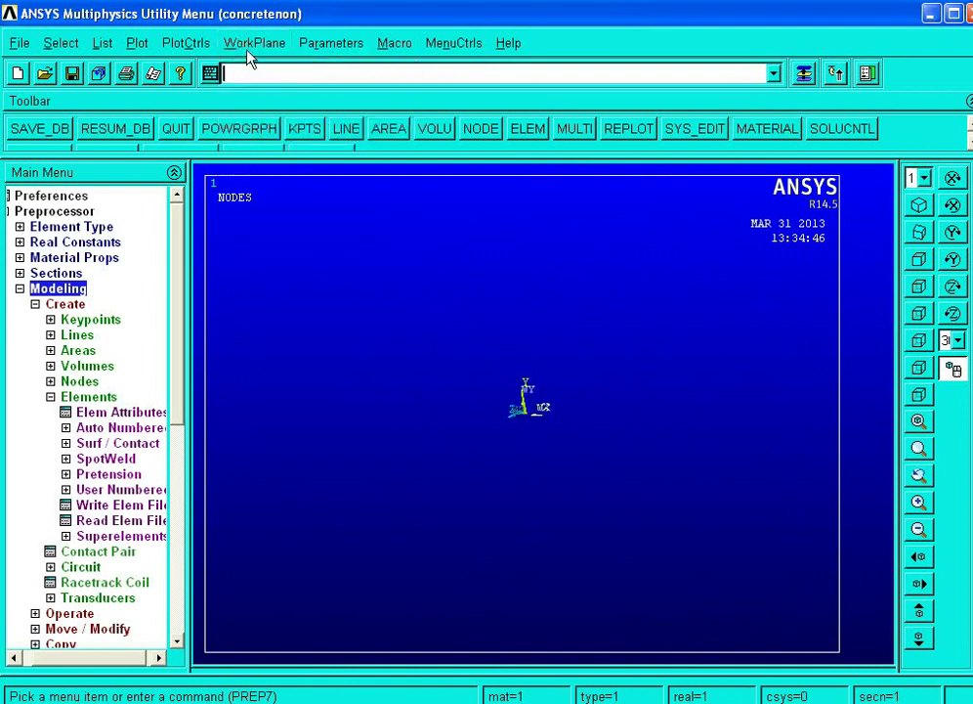
pyautogui.click(253, 43)
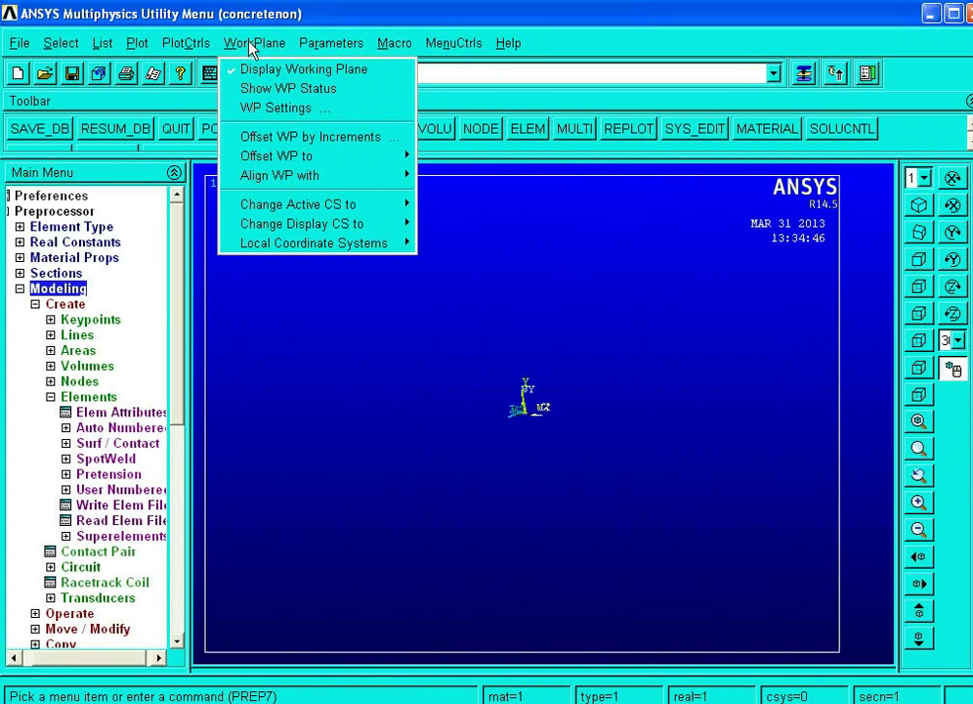
pyautogui.click(251, 109)
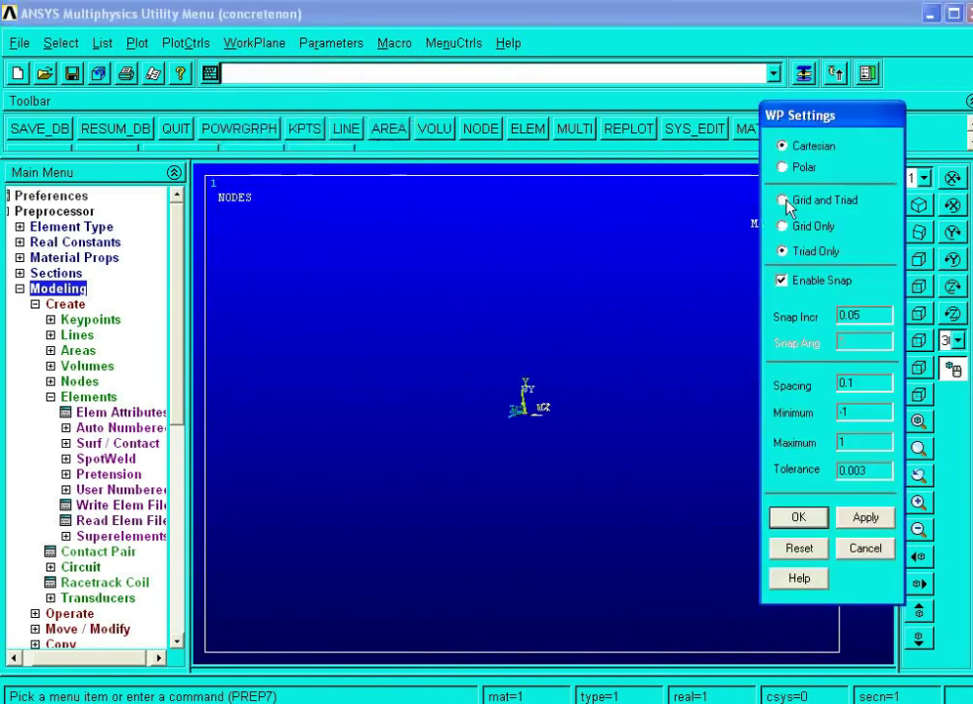
pyautogui.click(784, 200)
pyautogui.click(800, 519)
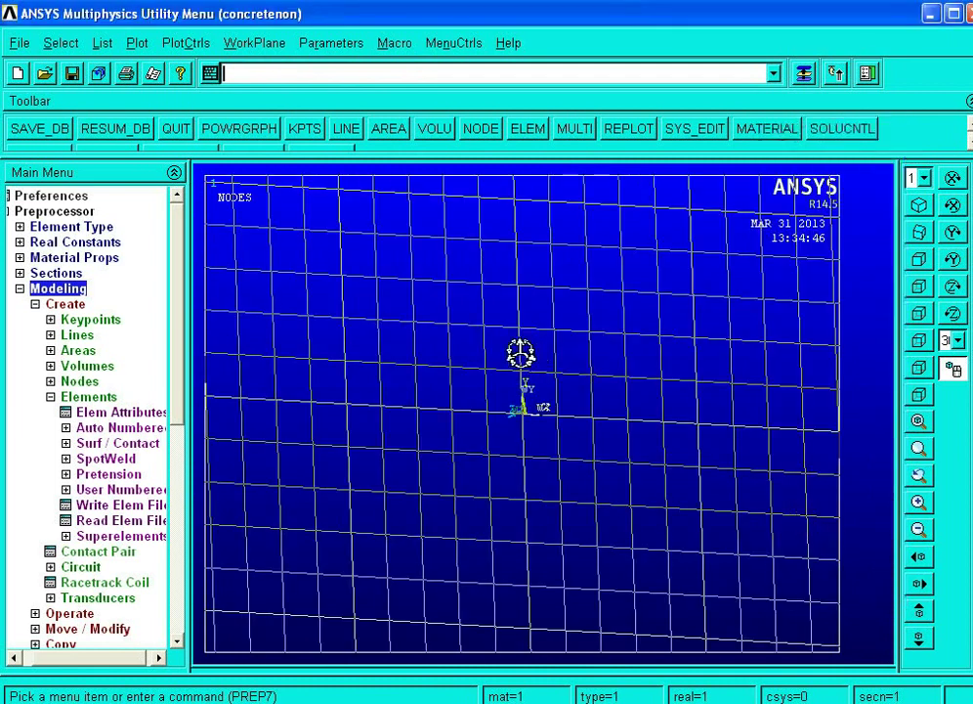
pyautogui.keyDown('ctrl'); pyautogui.moveTo(520, 353); pyautogui.dragTo(522, 387, button='right'); pyautogui.keyUp('ctrl')
pyautogui.scroll(-3, 521, 388)
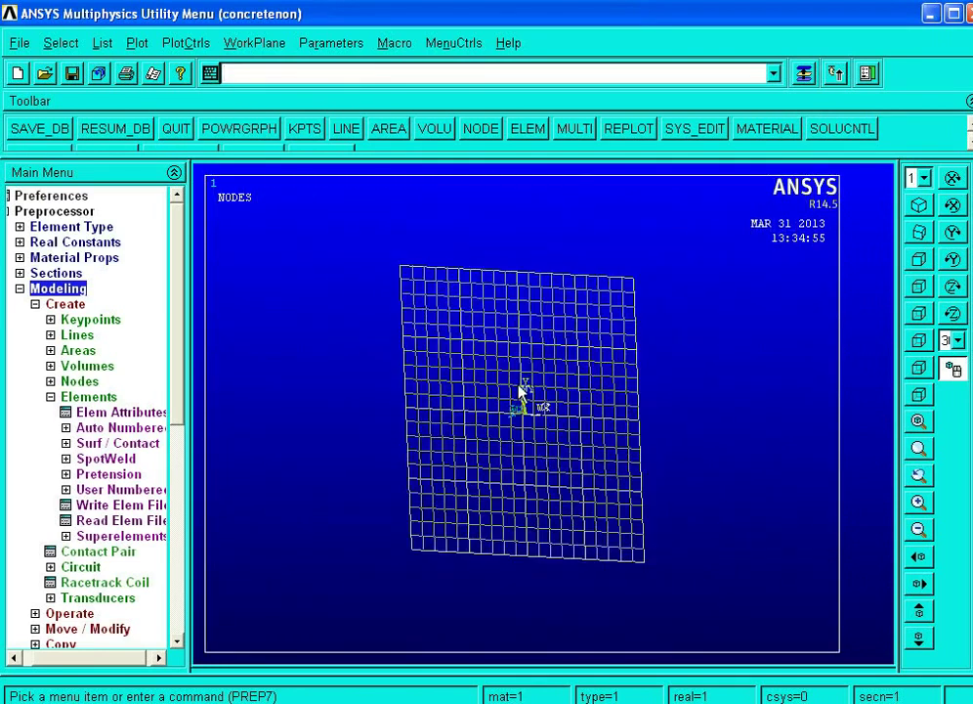
# Rotate the working plane about +Y by 90 degrees in three 30-degree increments and accept the offset
pyautogui.click(250, 46)
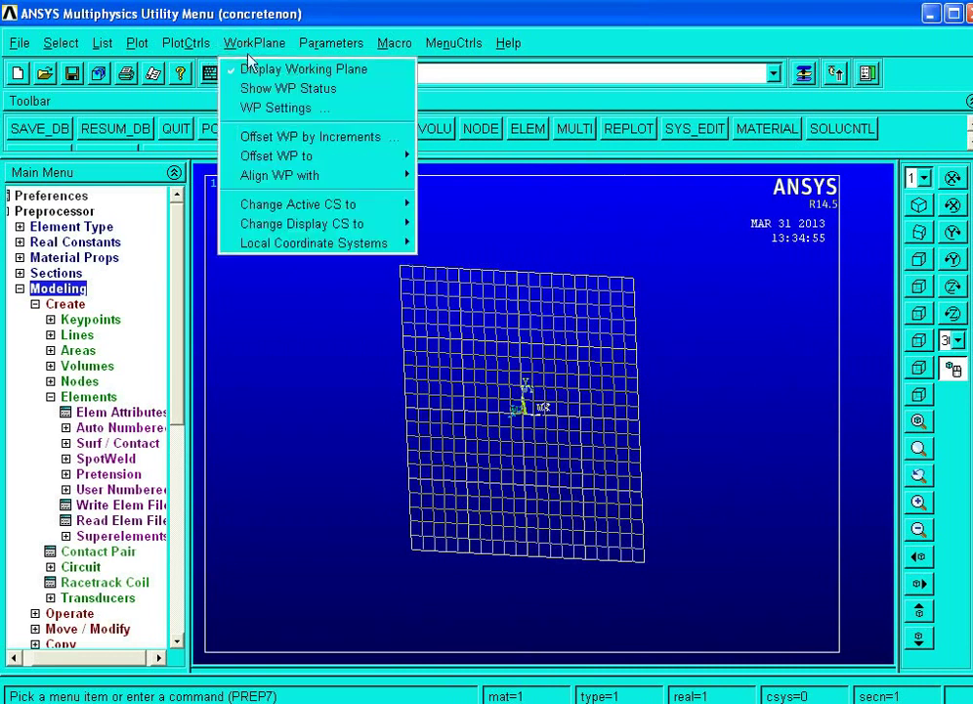
pyautogui.click(276, 143)
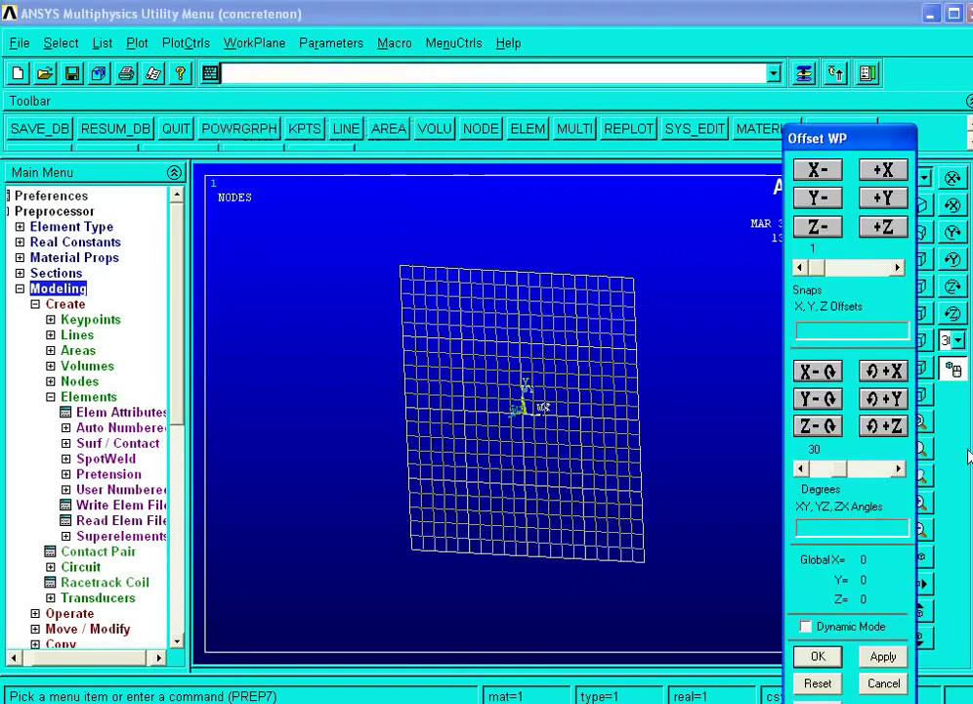
pyautogui.click(899, 408)
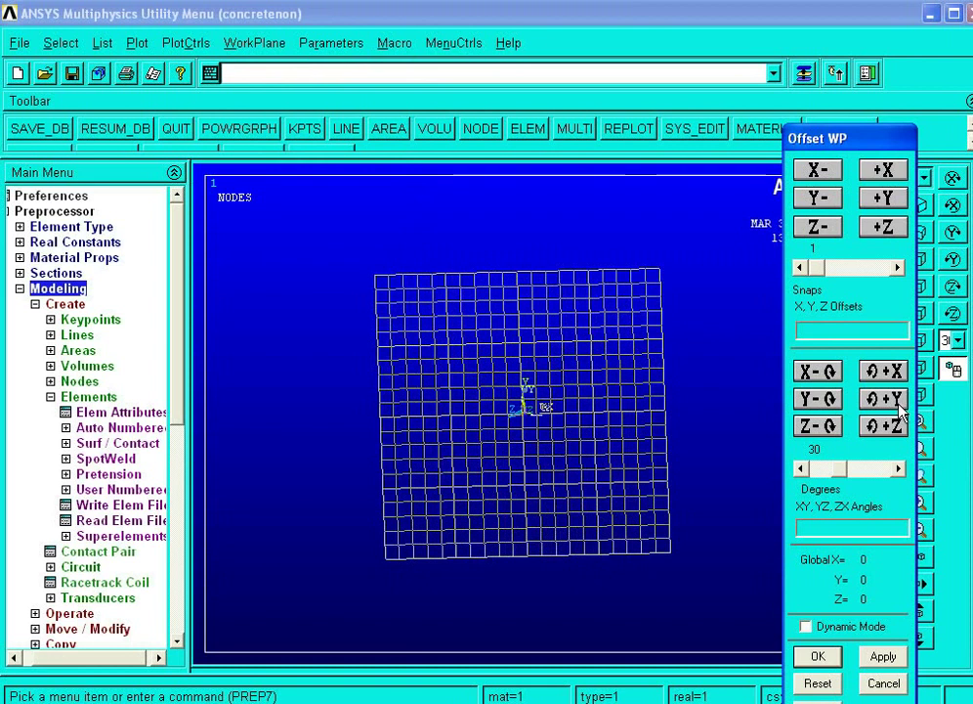
pyautogui.click(899, 409)
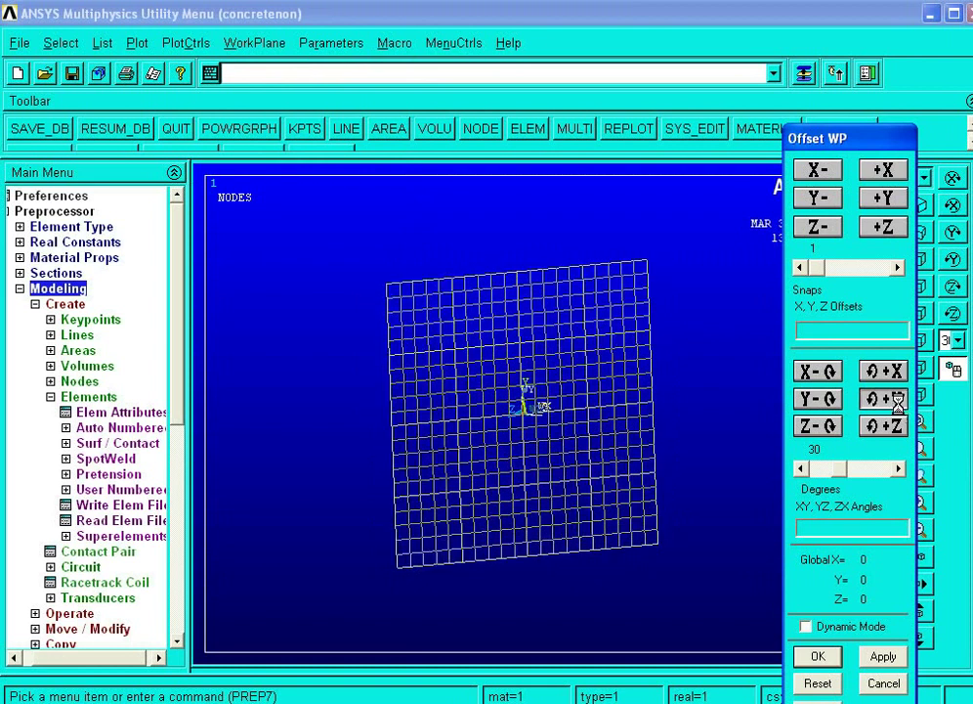
pyautogui.click(899, 408)
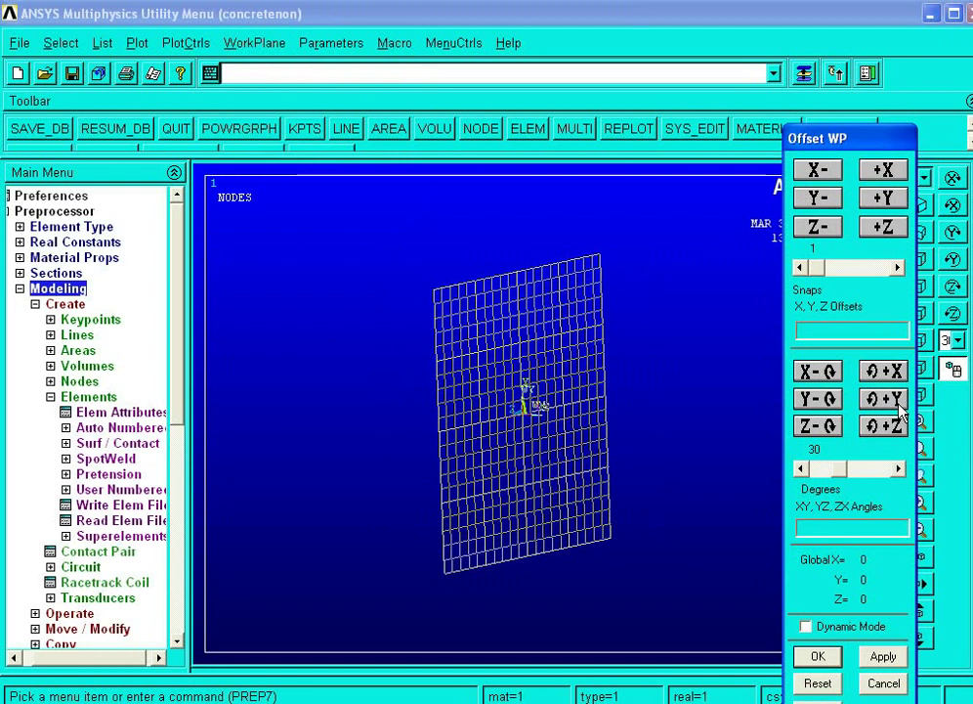
pyautogui.click(817, 658)
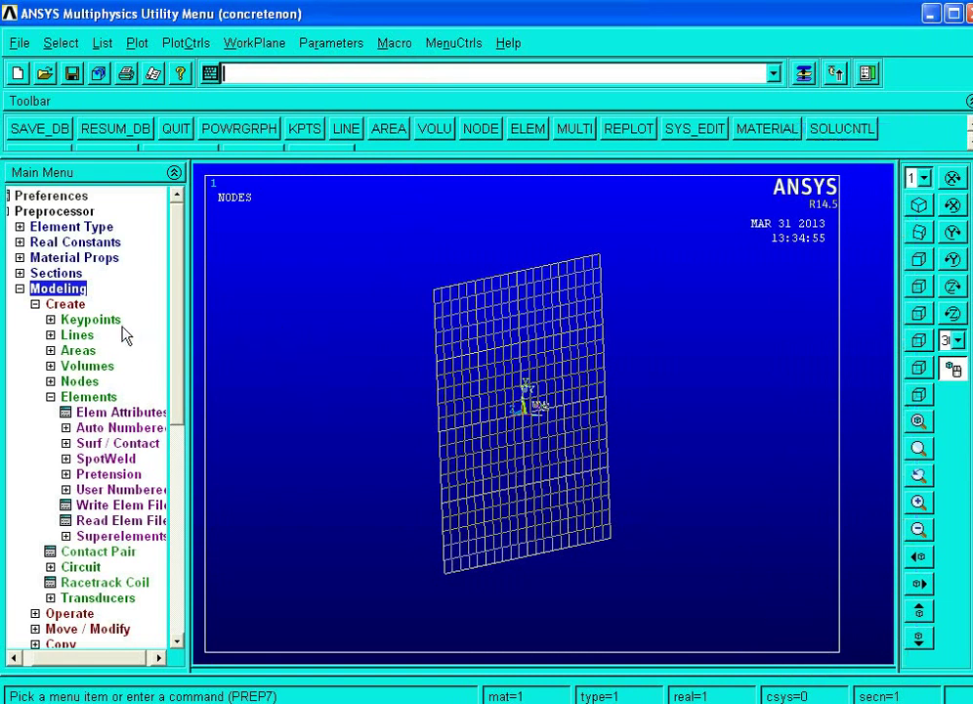
# In left view, create a rectangular area by dimensions with X-coordinates 0 to 5 and Y-coordinates 0 to 6
pyautogui.click(18, 289)
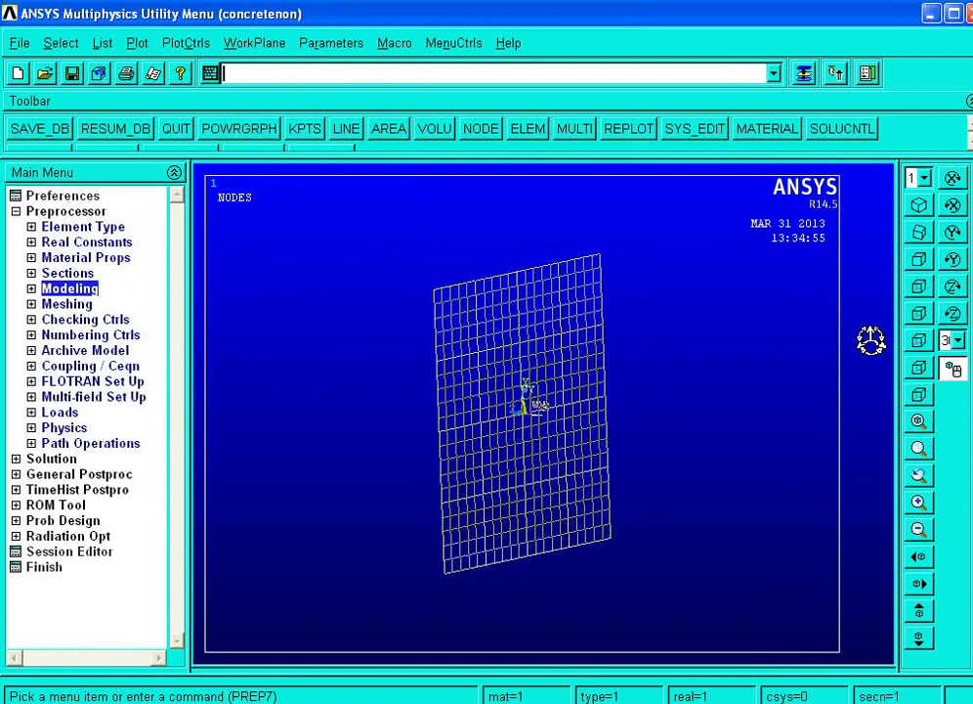
pyautogui.click(917, 372)
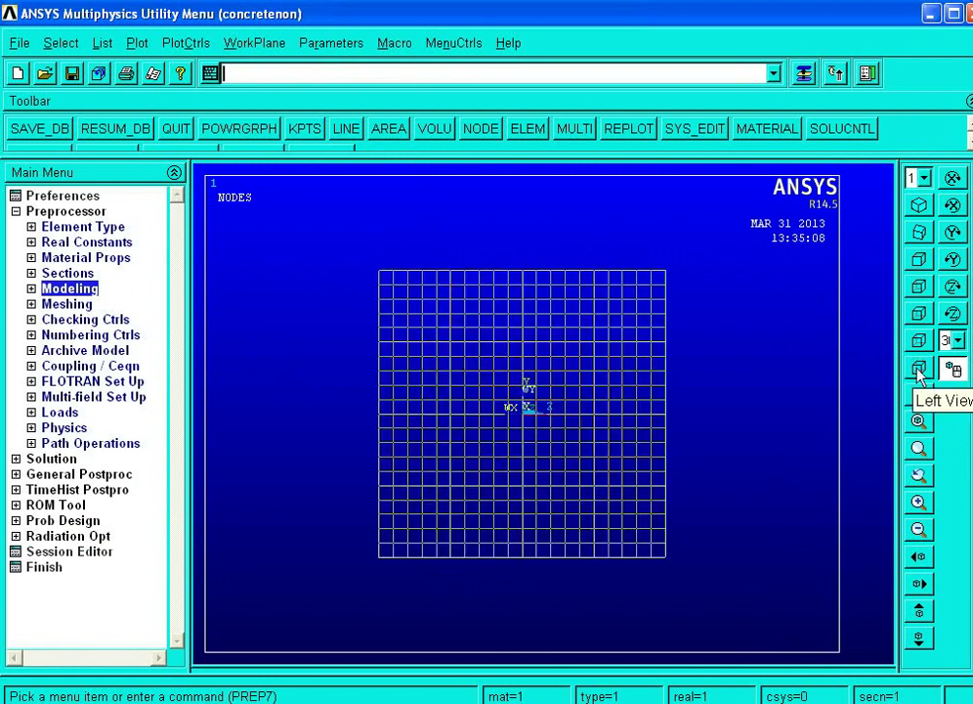
pyautogui.click(69, 293)
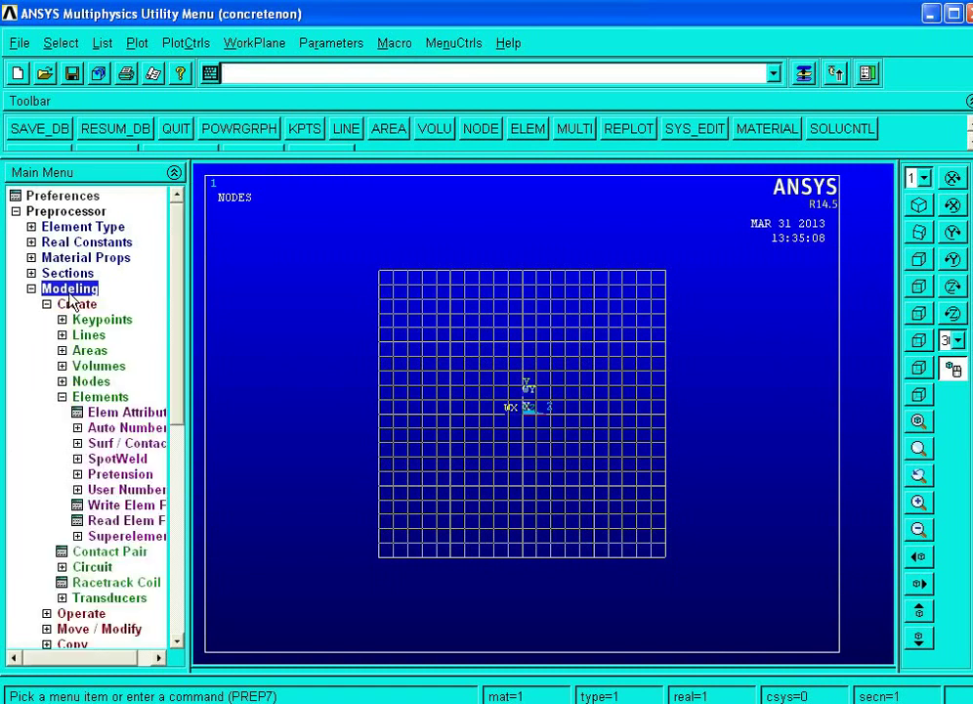
pyautogui.click(76, 352)
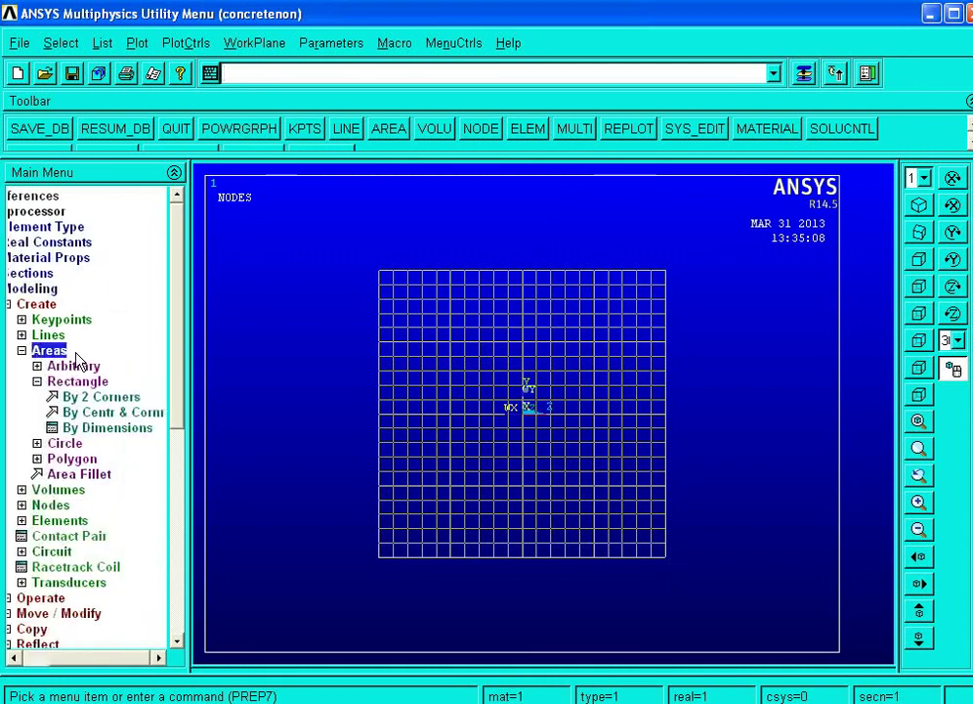
pyautogui.click(93, 434)
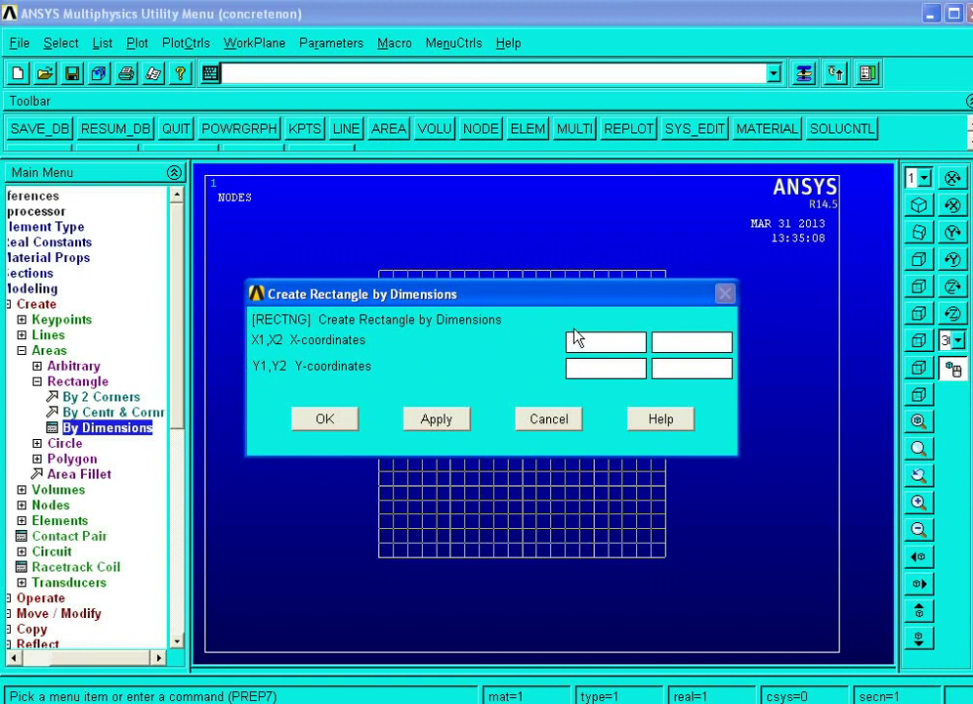
pyautogui.write('00')
pyautogui.click(669, 342)
pyautogui.write('5')
pyautogui.click(674, 368)
pyautogui.write('6')
pyautogui.click(326, 417)
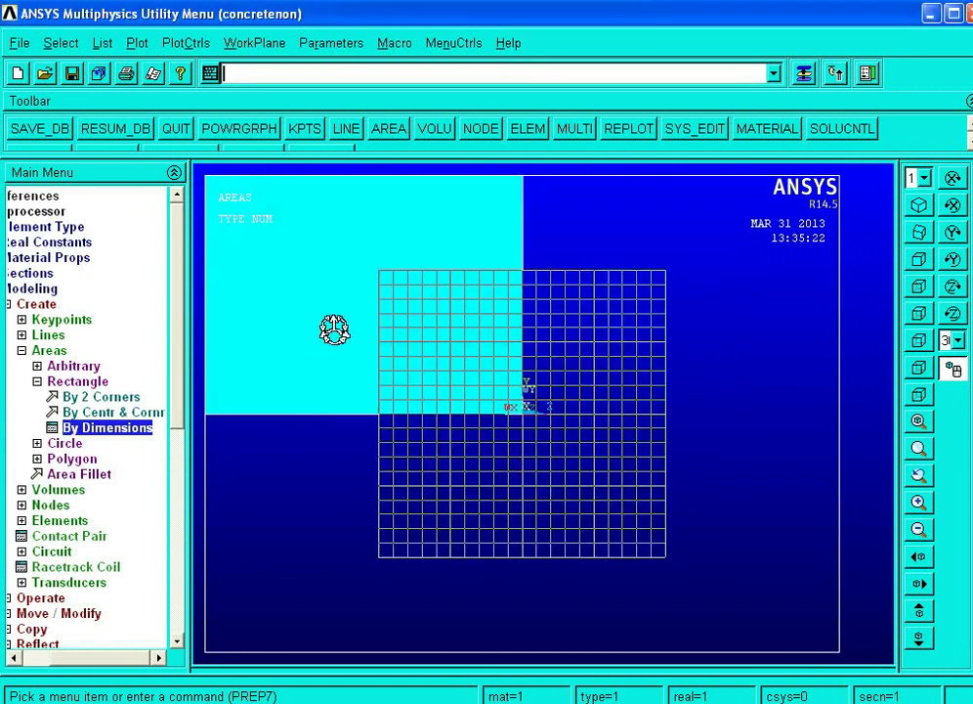
pyautogui.click(916, 422)
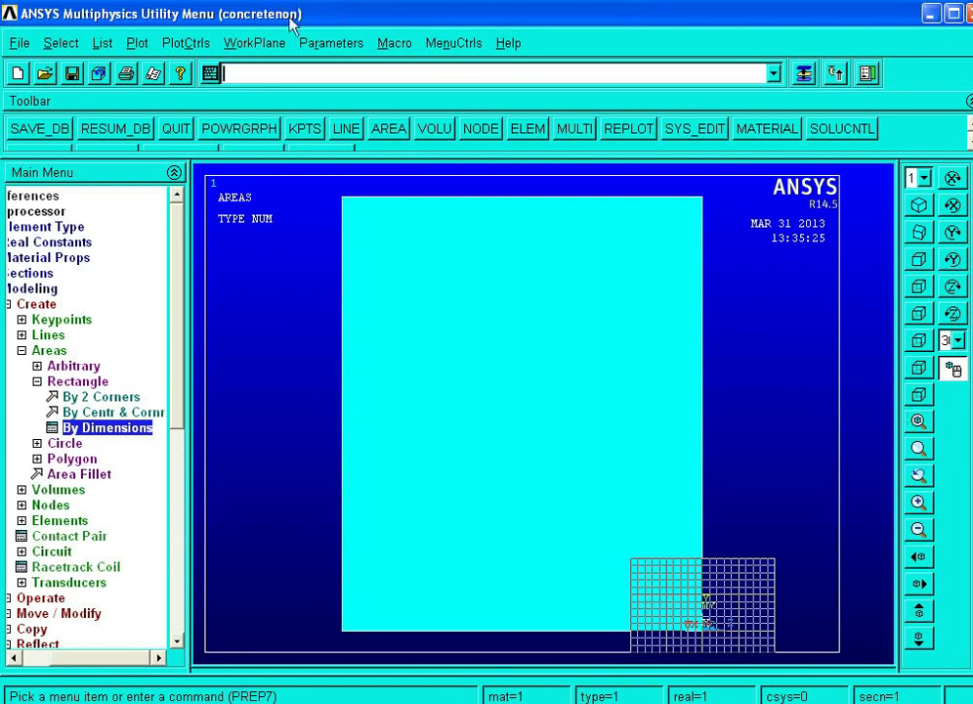
# Turn off the working plane display
pyautogui.click(278, 45)
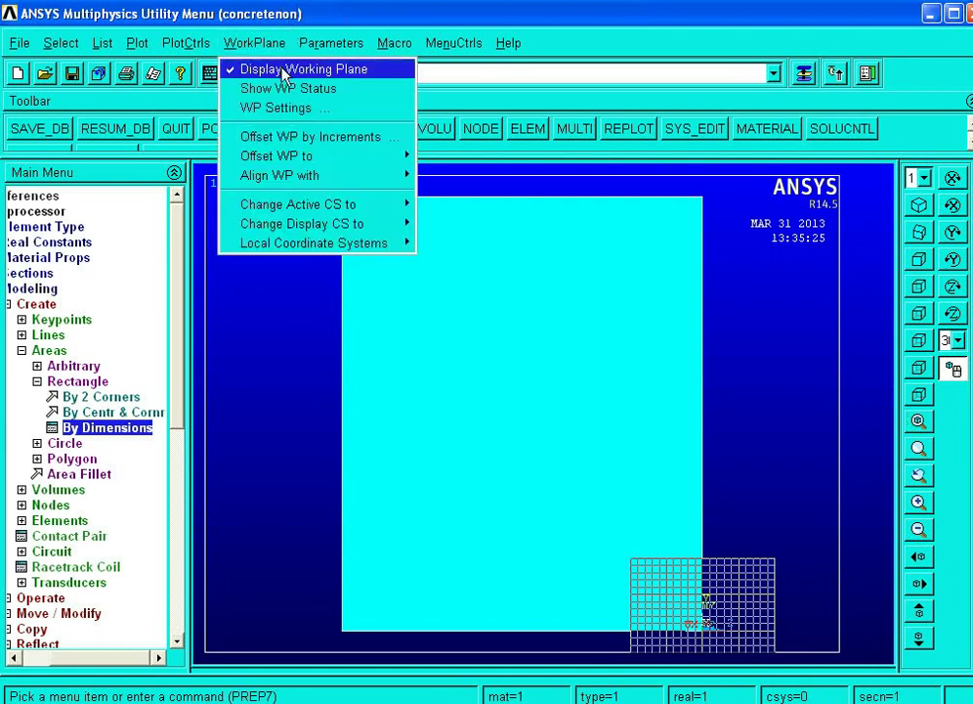
pyautogui.click(283, 71)
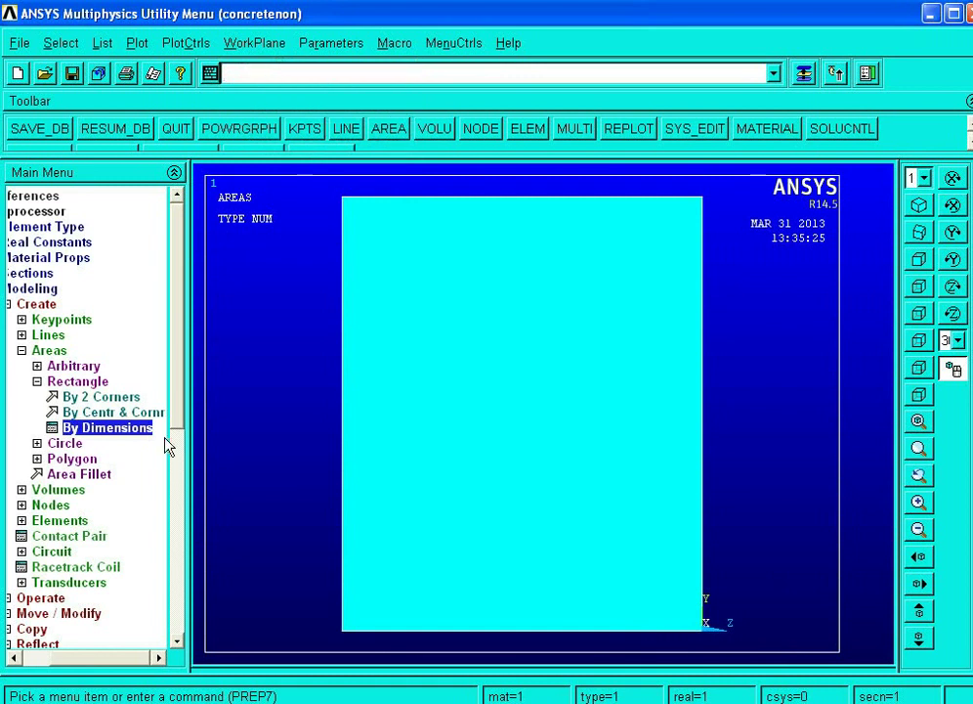
pyautogui.click(21, 350)
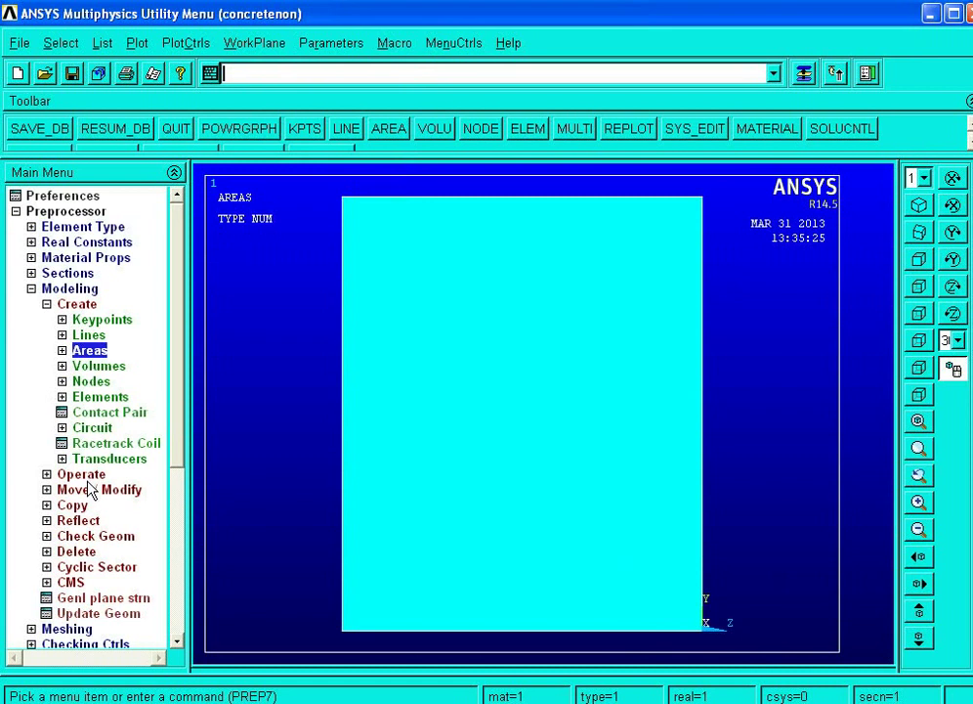
# Assign 5 element divisions to all four boundary lines of the rectangular area
pyautogui.click(55, 630)
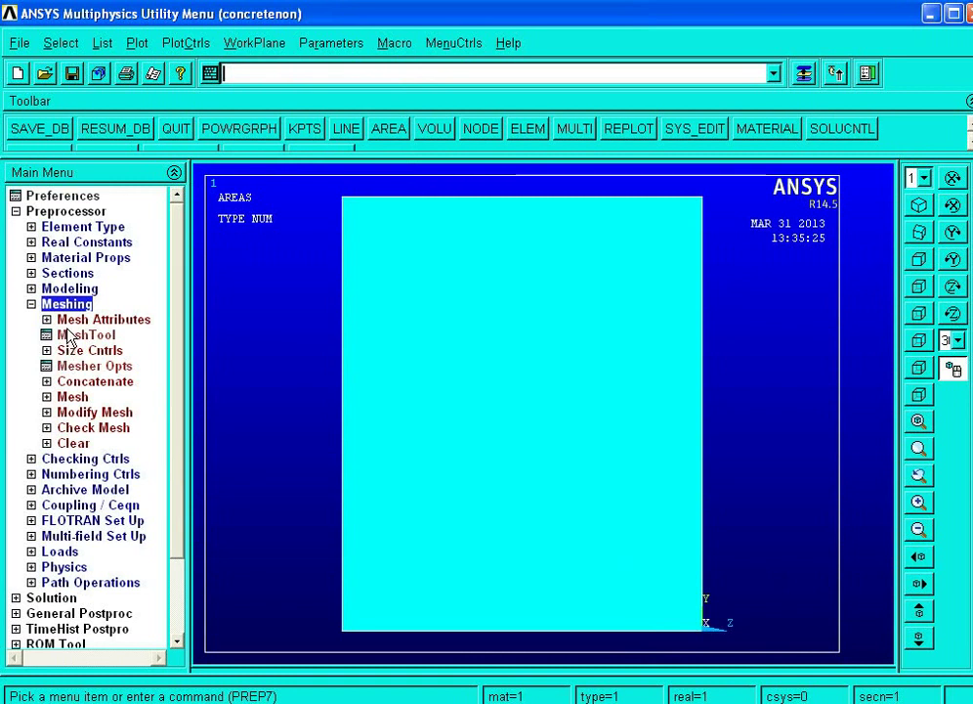
pyautogui.click(71, 337)
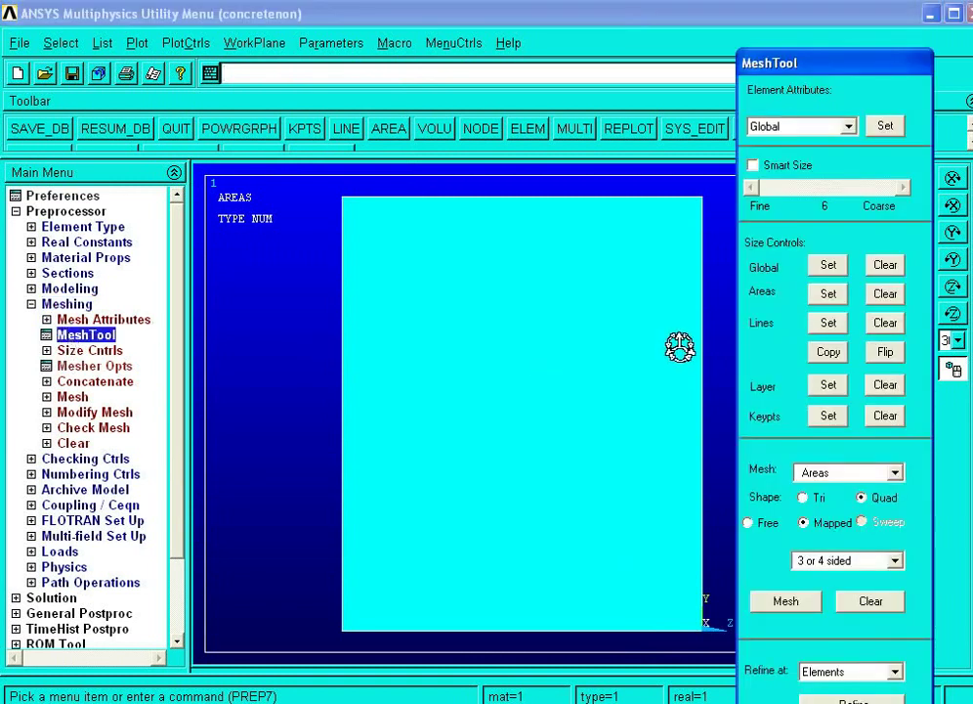
pyautogui.click(830, 323)
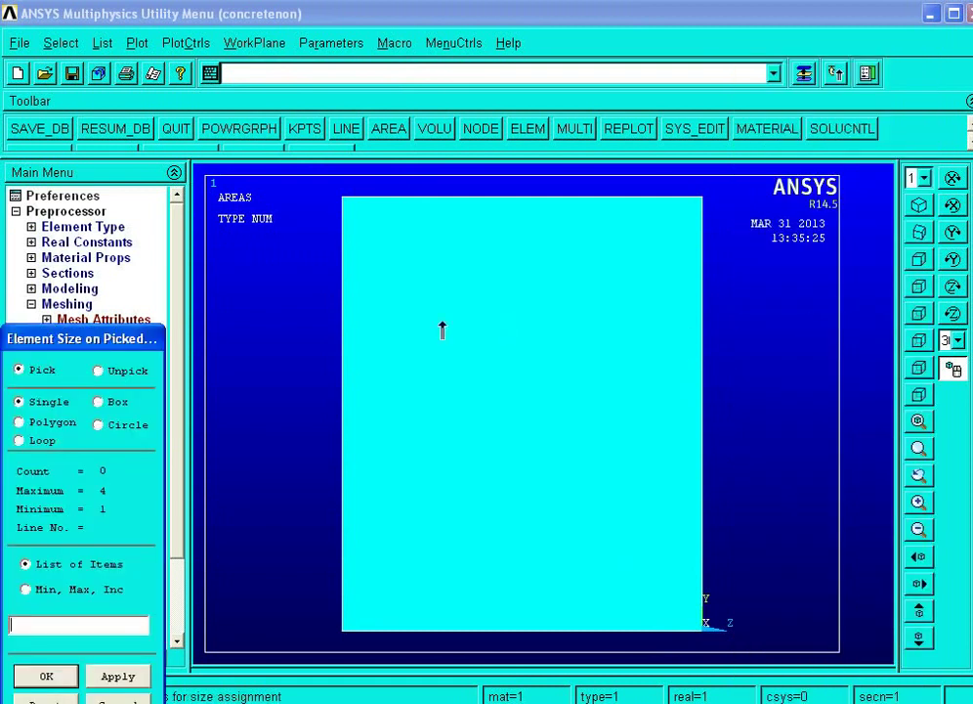
pyautogui.click(363, 325)
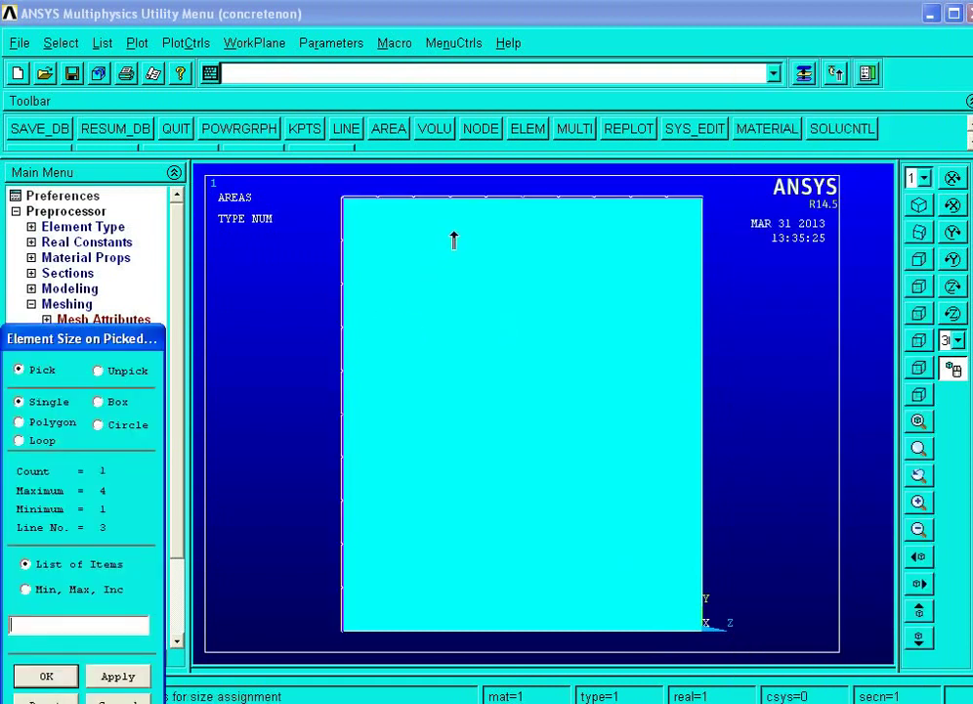
pyautogui.click(665, 293)
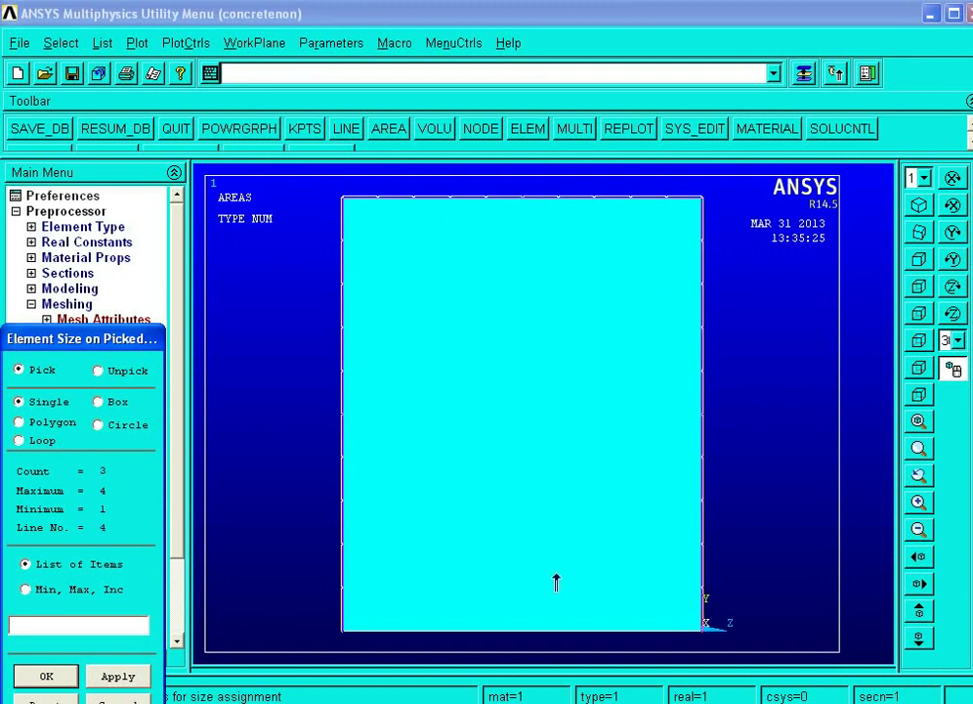
pyautogui.click(550, 603)
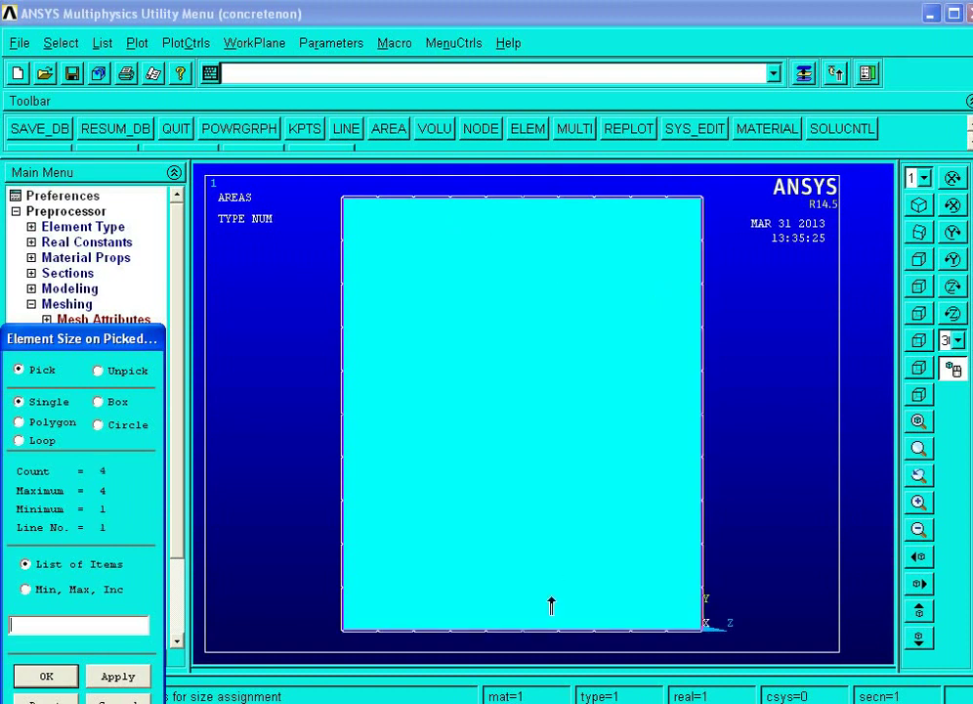
pyautogui.middleClick(562, 471)
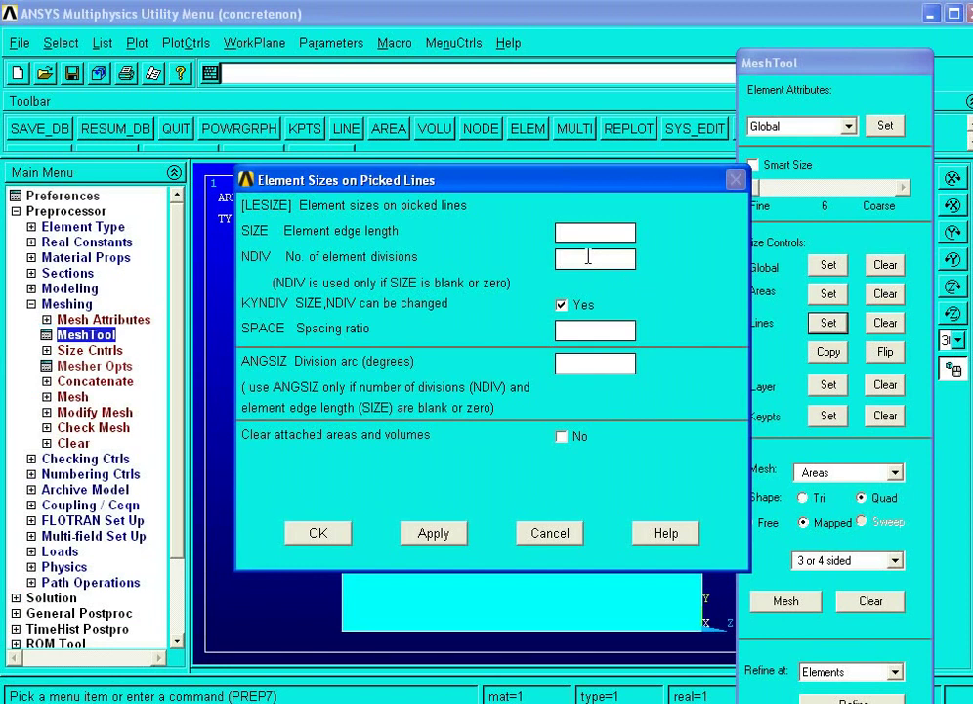
pyautogui.click(588, 257)
pyautogui.write('5')
pyautogui.moveTo(529, 181); pyautogui.dragTo(482, 110)
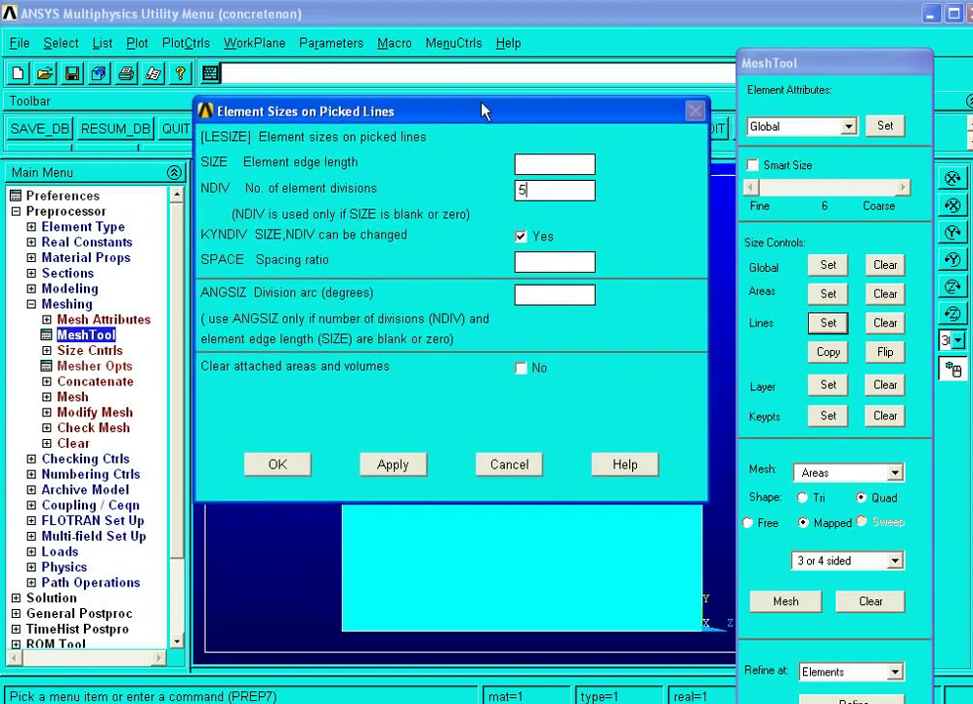
pyautogui.click(299, 471)
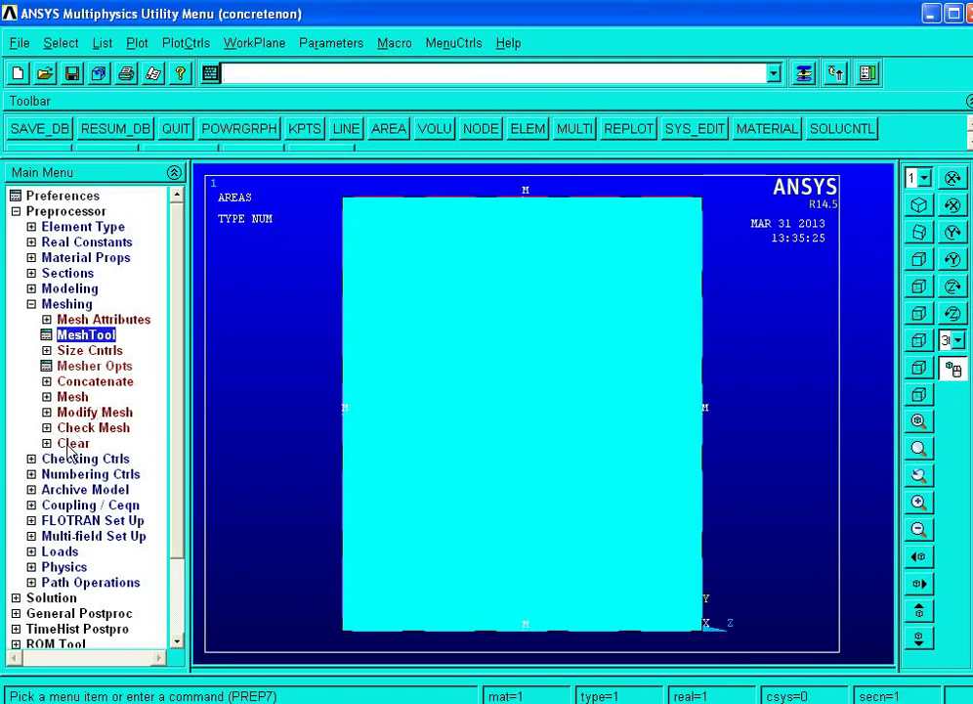
# Set the global meshing attributes to element type 2 SHELL181
pyautogui.click(86, 336)
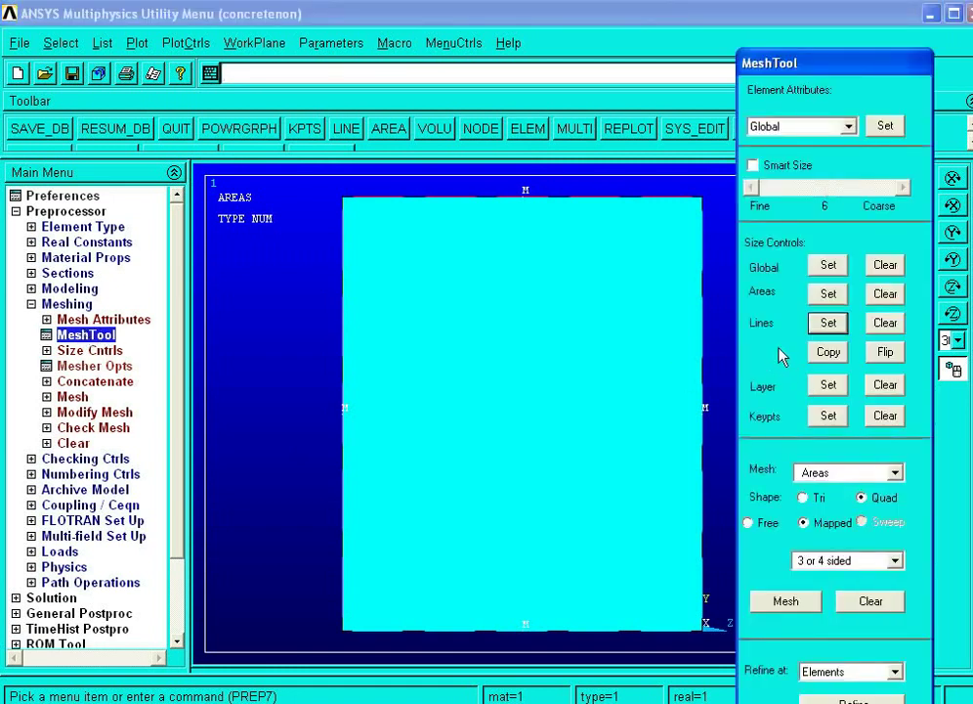
pyautogui.click(884, 127)
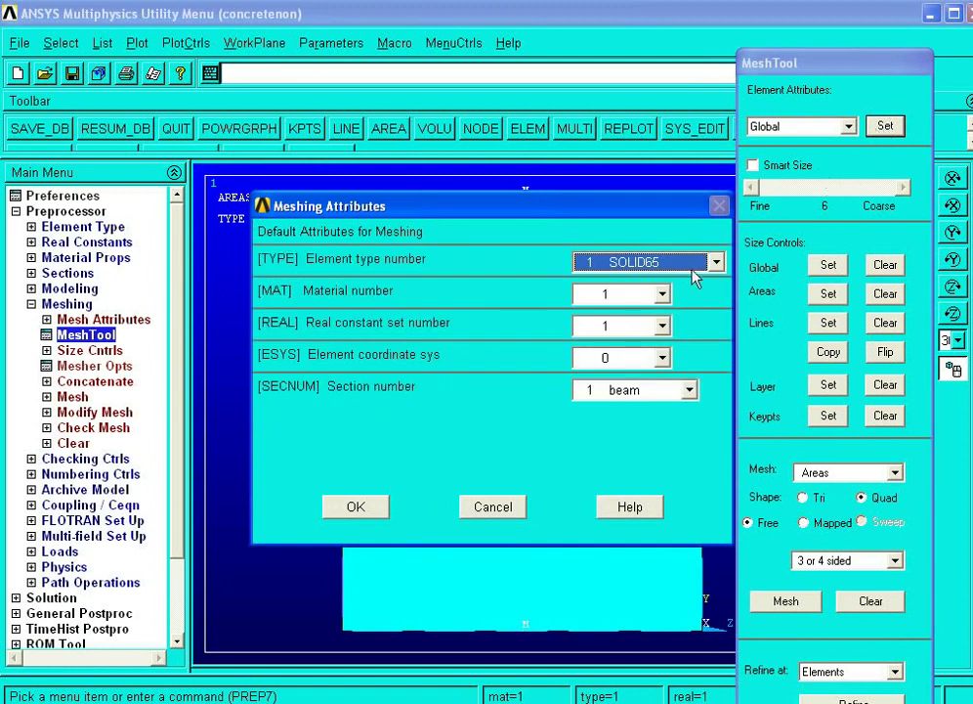
pyautogui.click(714, 262)
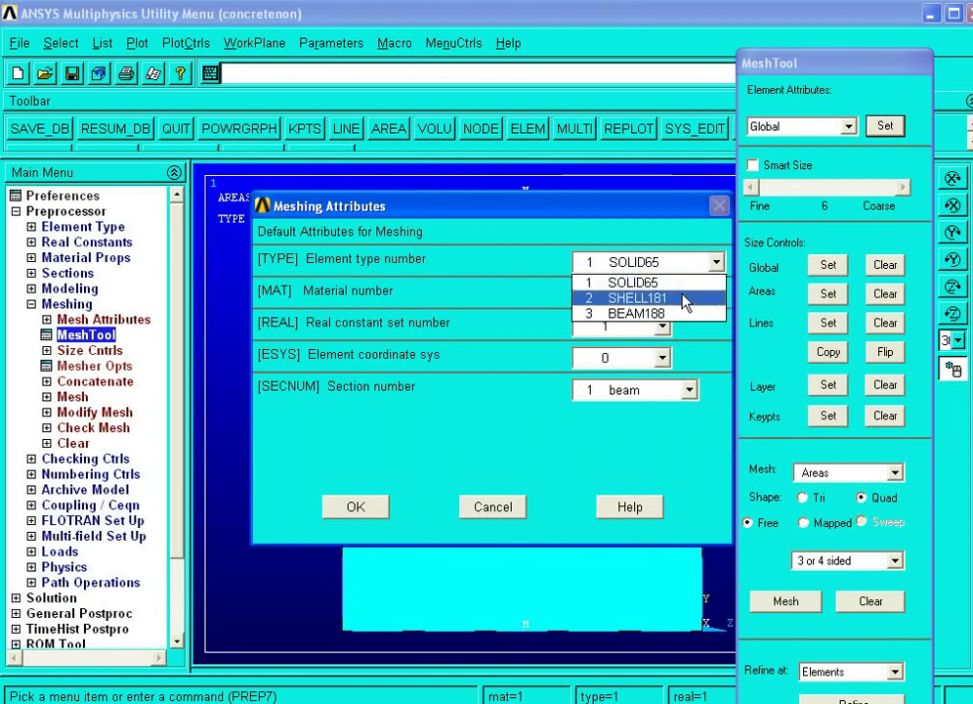
pyautogui.click(684, 299)
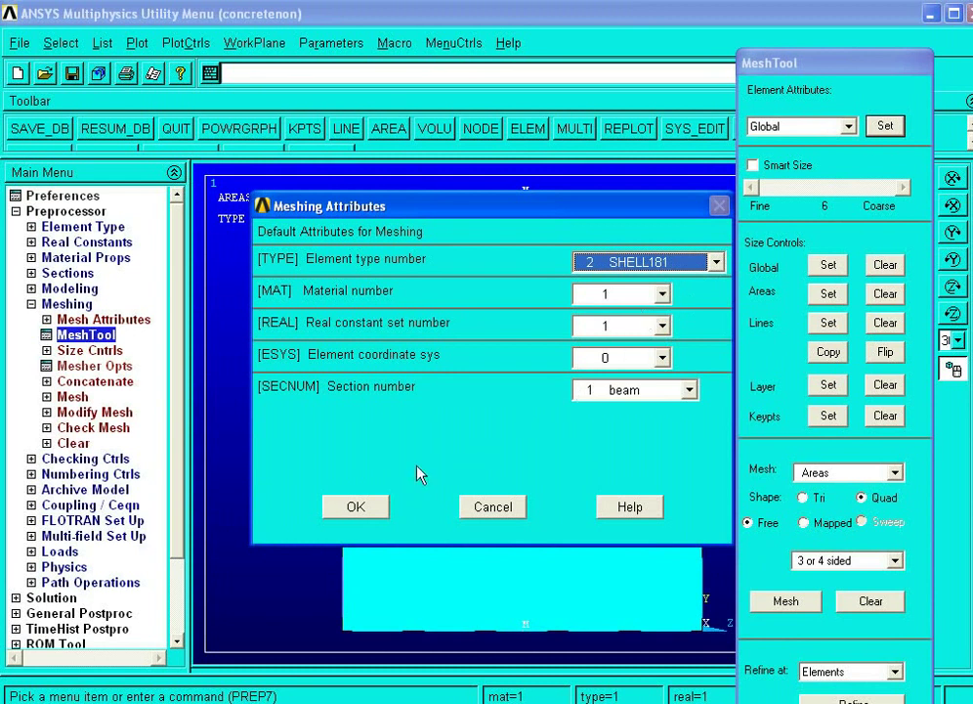
pyautogui.click(364, 506)
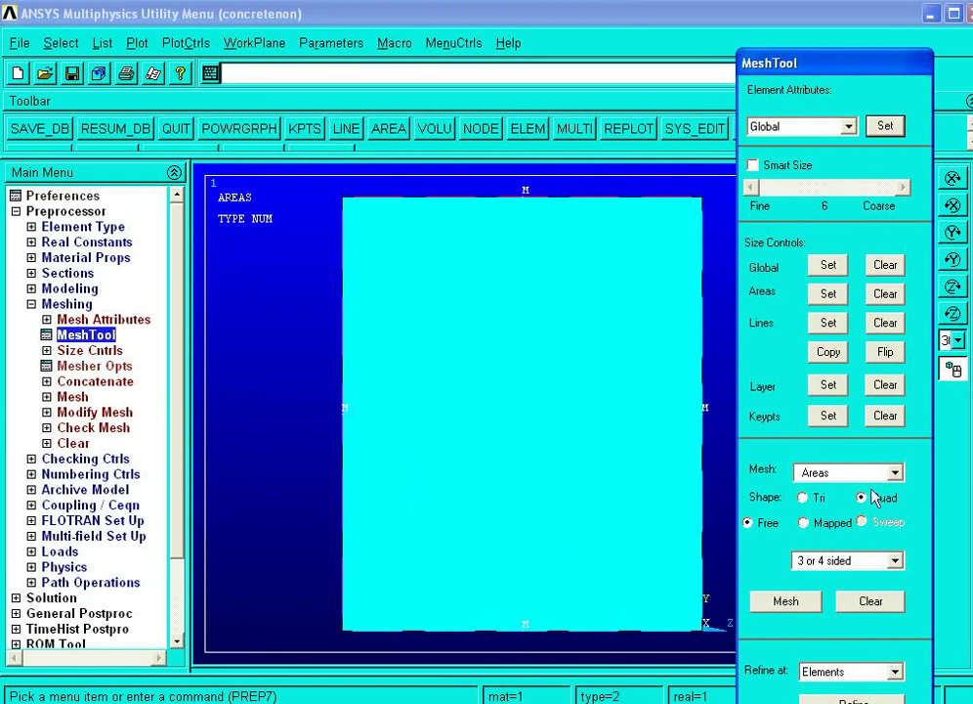
# Mesh the rectangular area with mapped quadrilateral elements and end the area picking
pyautogui.click(818, 527)
pyautogui.click(797, 601)
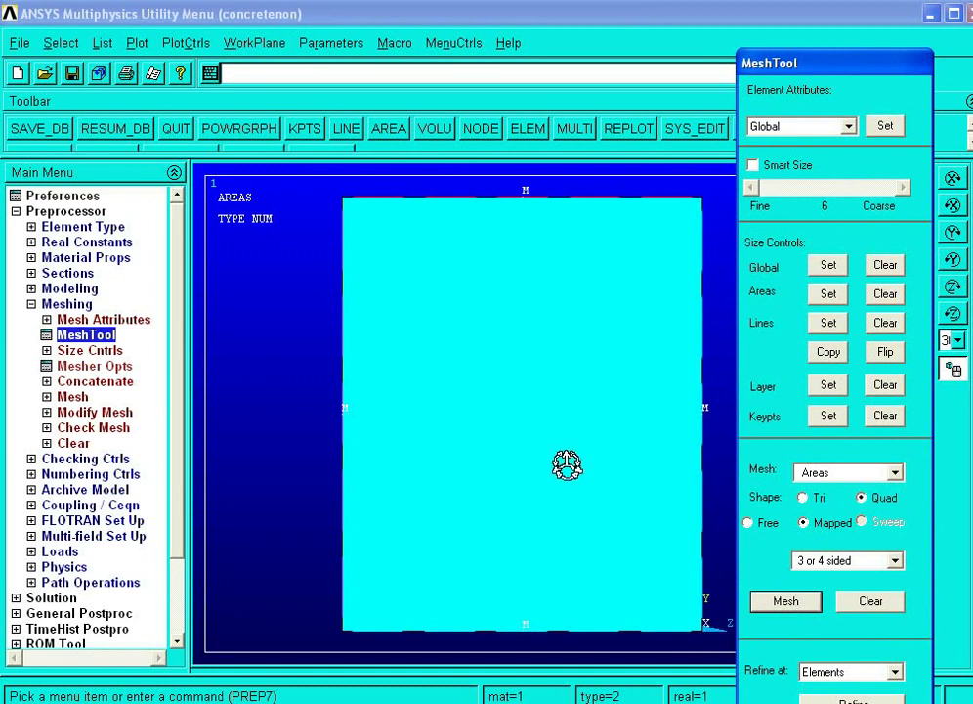
pyautogui.click(567, 465)
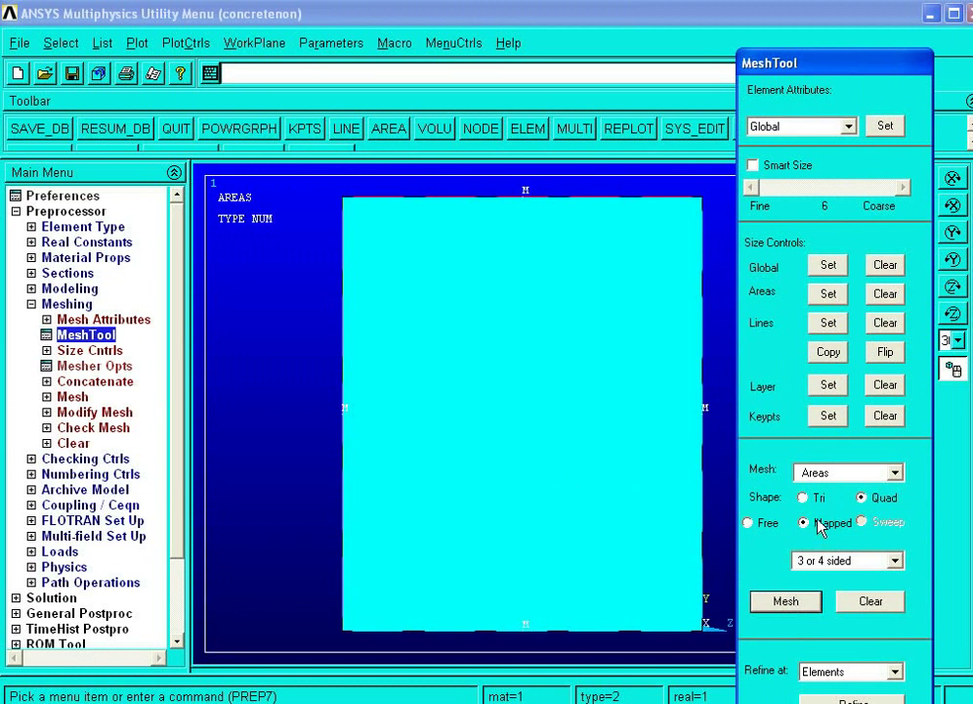
pyautogui.click(787, 601)
pyautogui.click(788, 603)
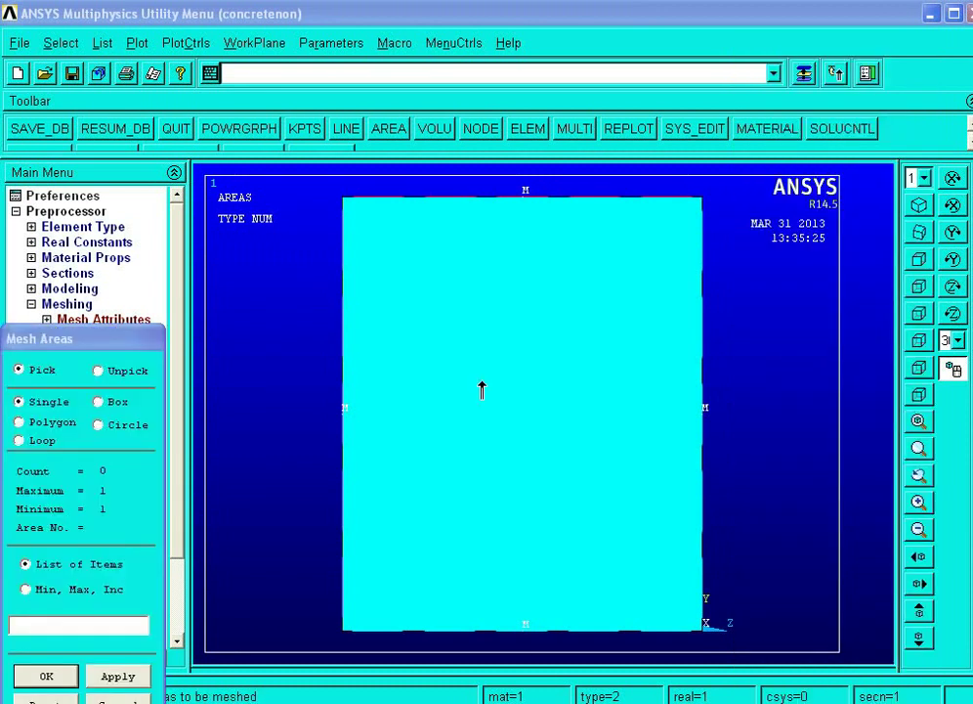
pyautogui.click(481, 390)
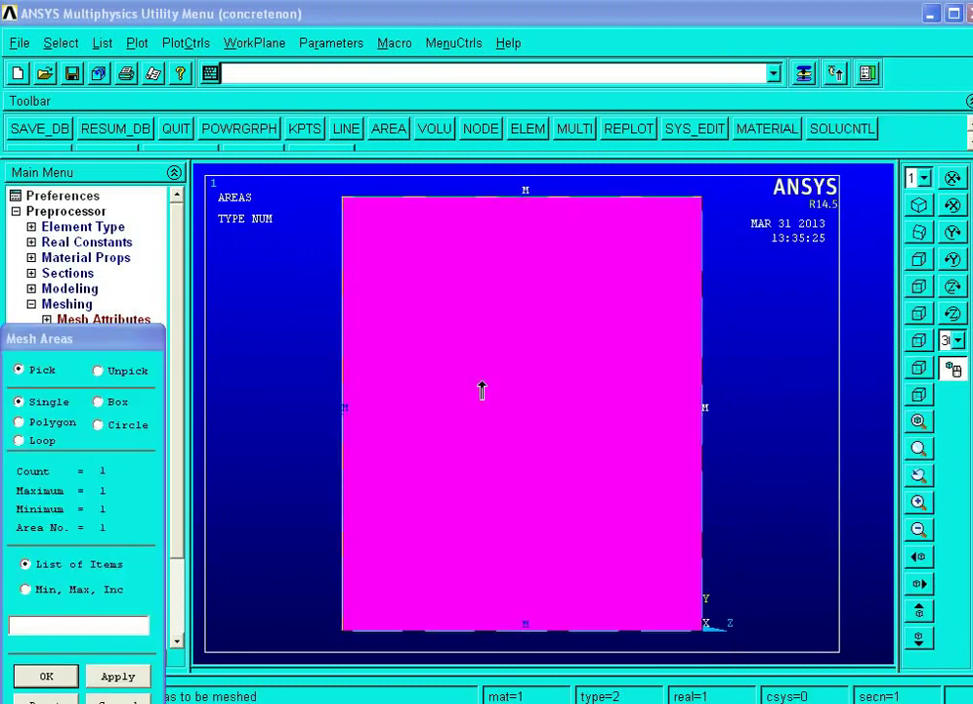
pyautogui.middleClick(481, 389)
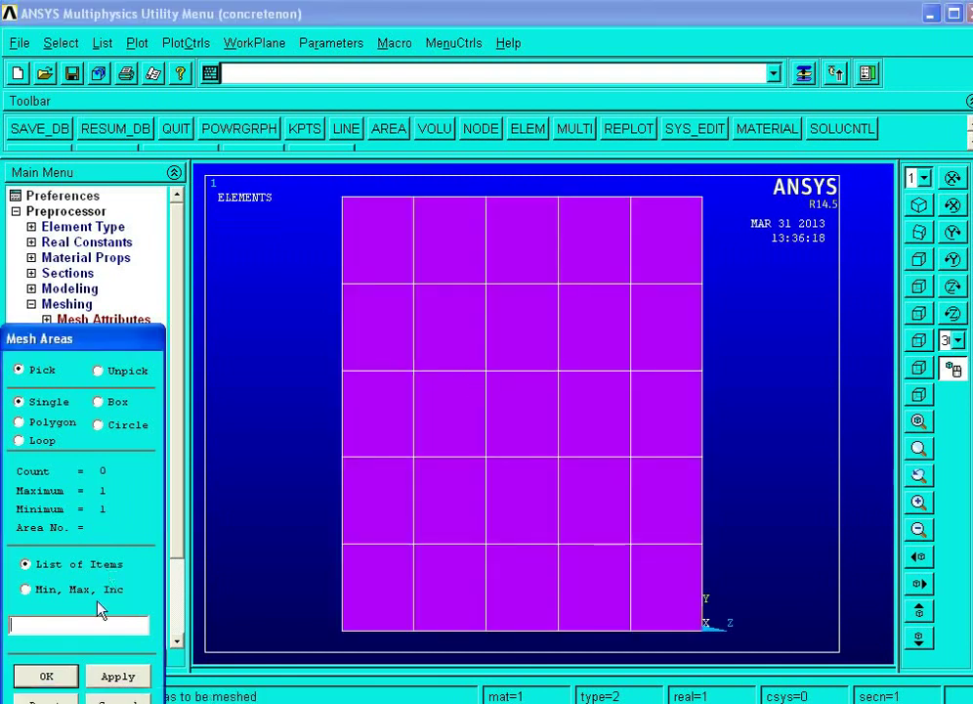
pyautogui.click(117, 699)
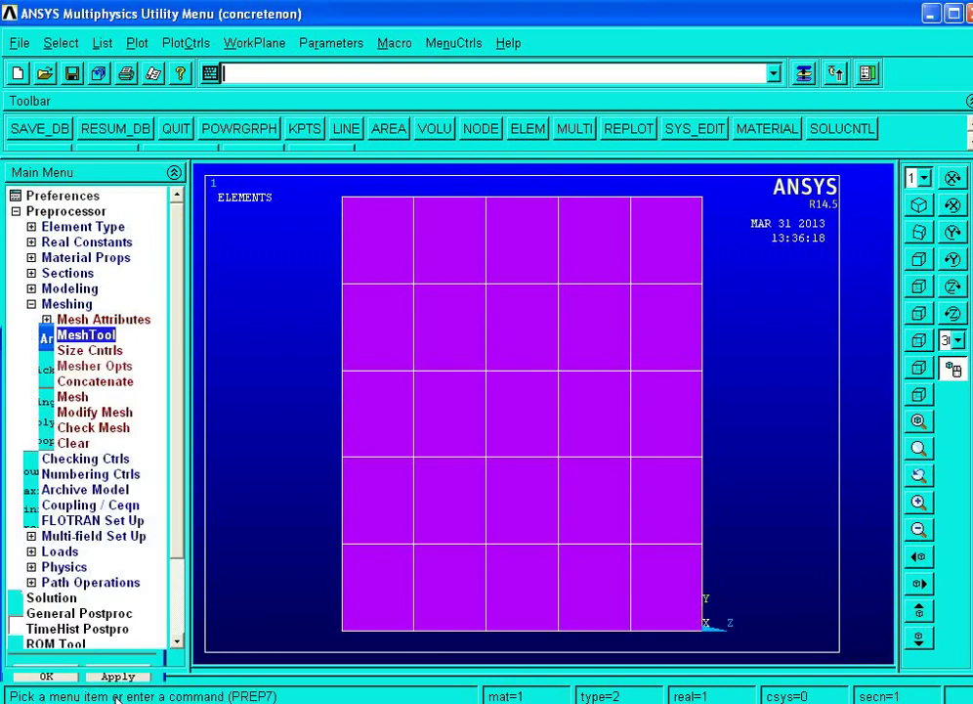
# Open the element extrusion options, close the MeshTool, and set the extrusion element type to 1 SOLID65
pyautogui.click(32, 304)
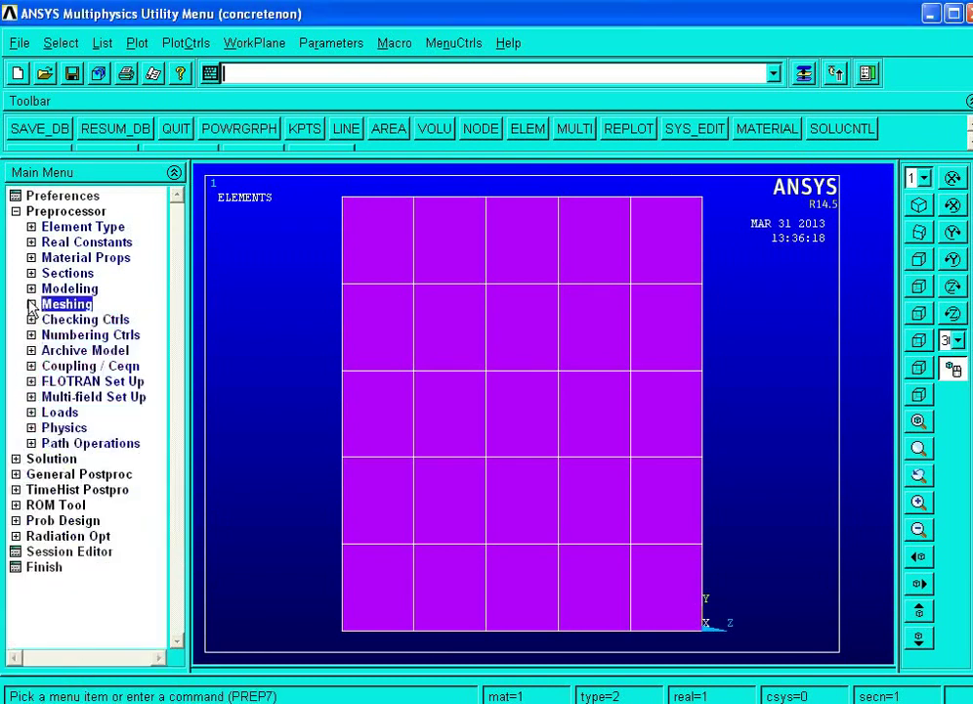
pyautogui.doubleClick(43, 291)
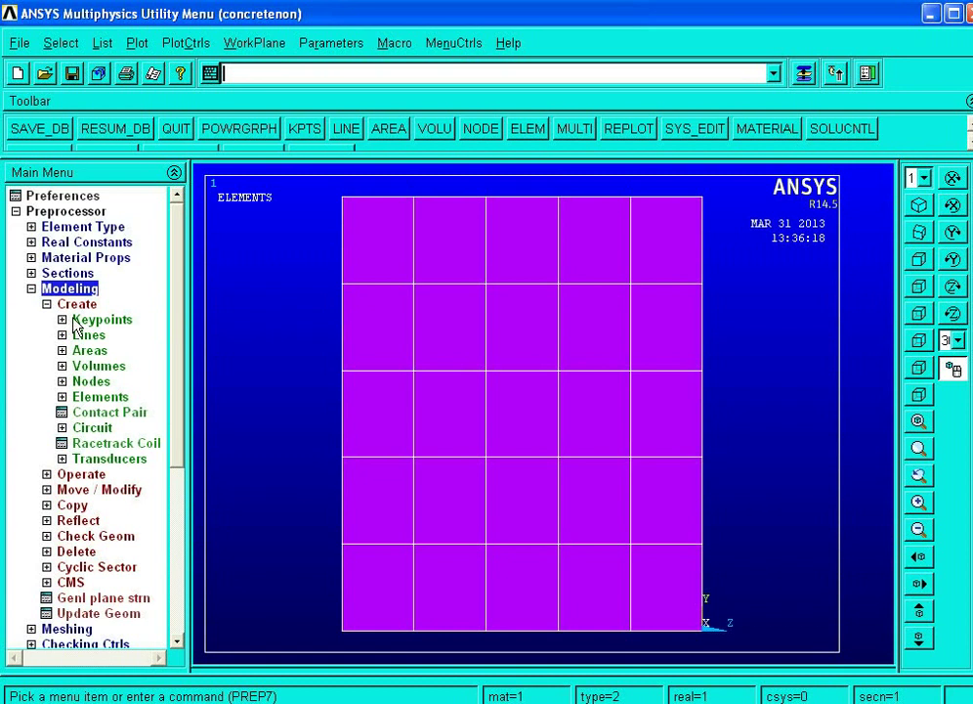
pyautogui.doubleClick(74, 474)
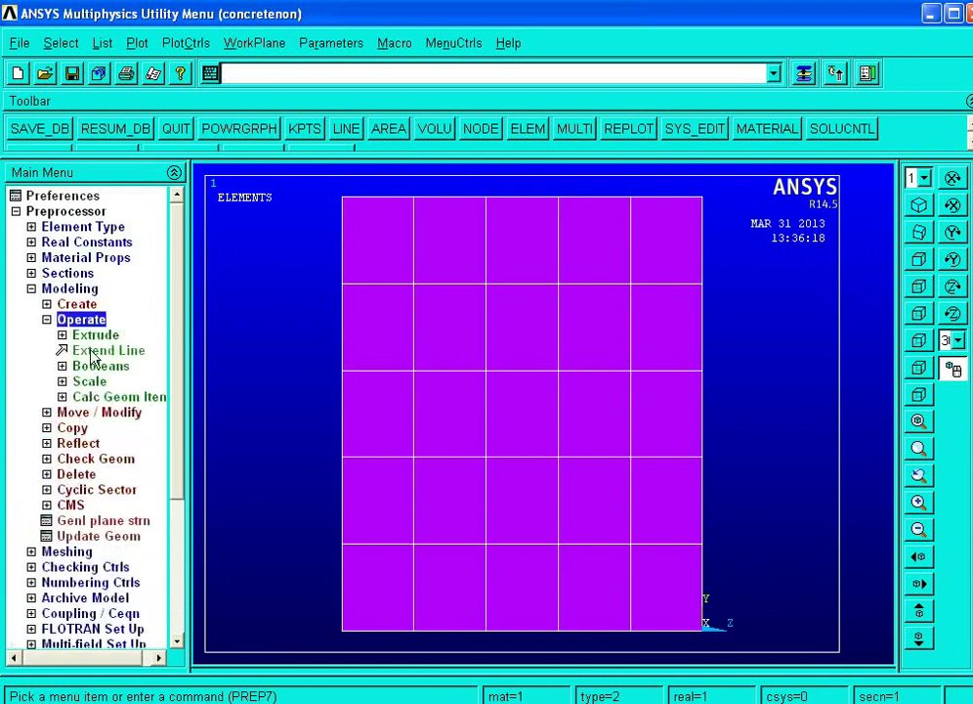
pyautogui.click(94, 335)
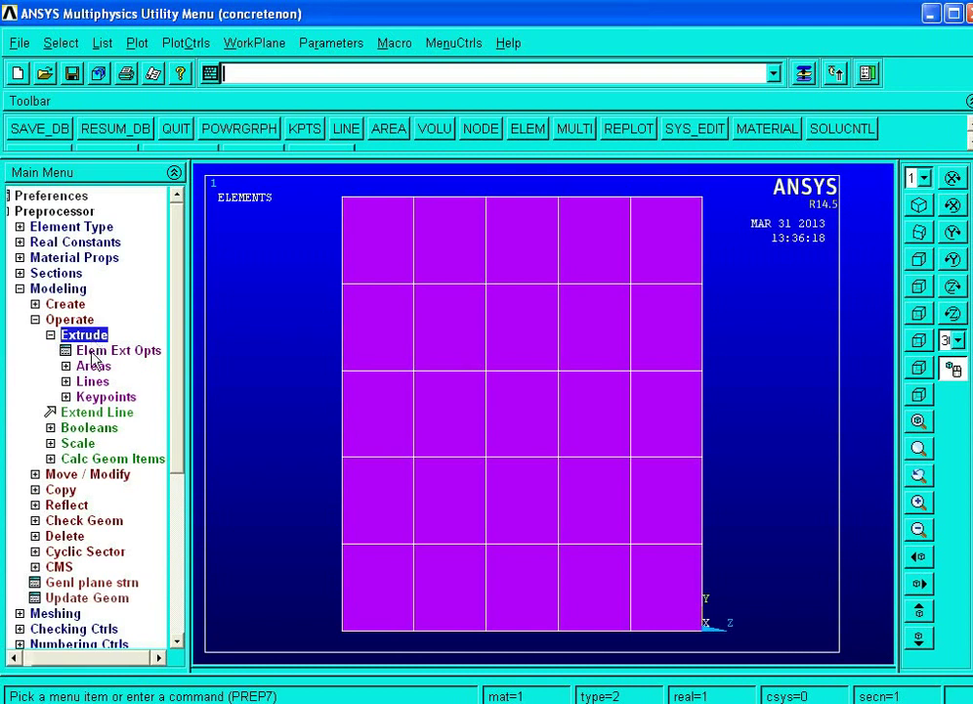
pyautogui.click(94, 351)
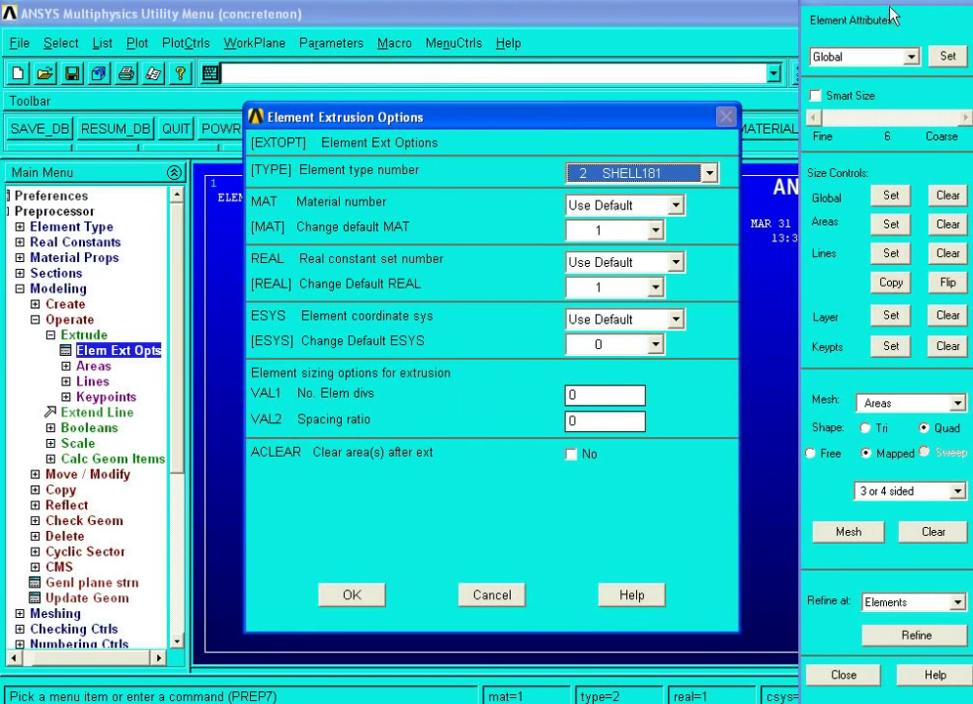
pyautogui.moveTo(891, 18); pyautogui.dragTo(813, 13)
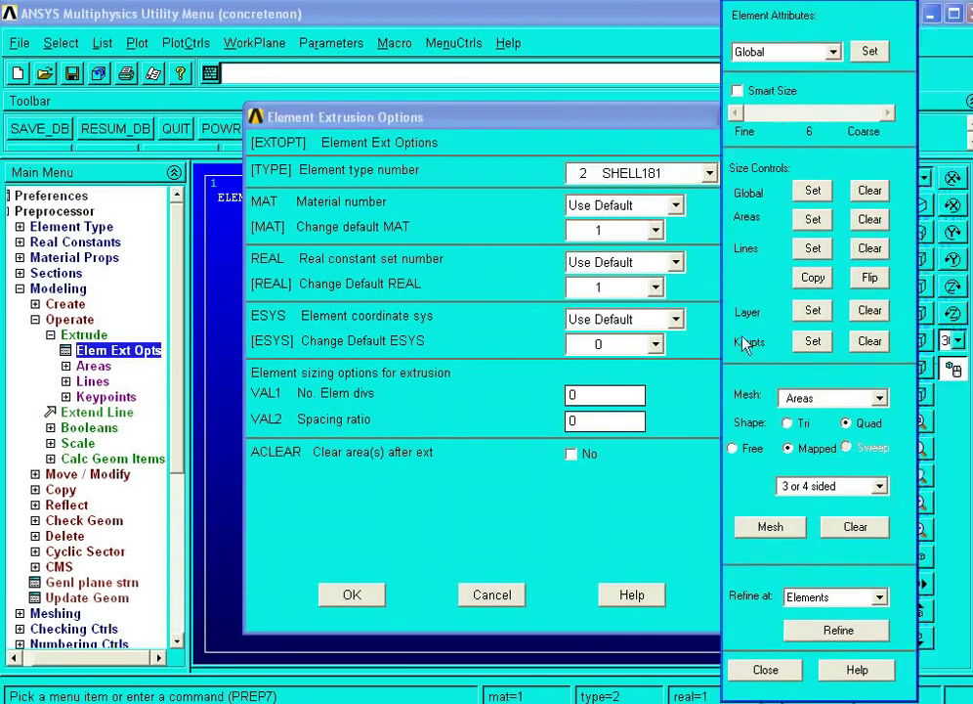
pyautogui.click(766, 670)
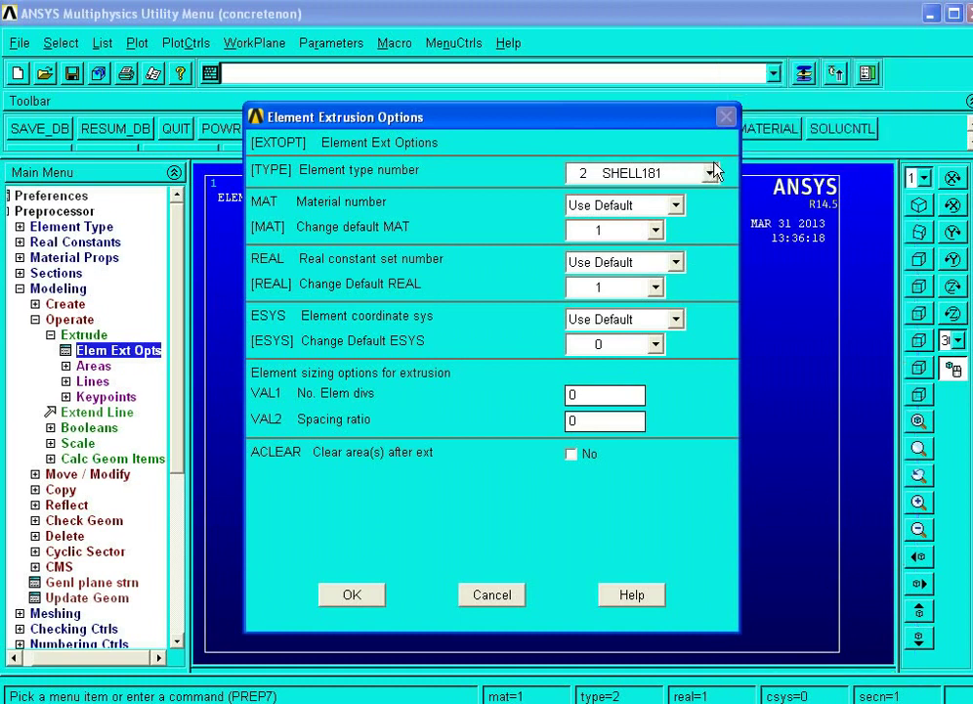
pyautogui.click(711, 173)
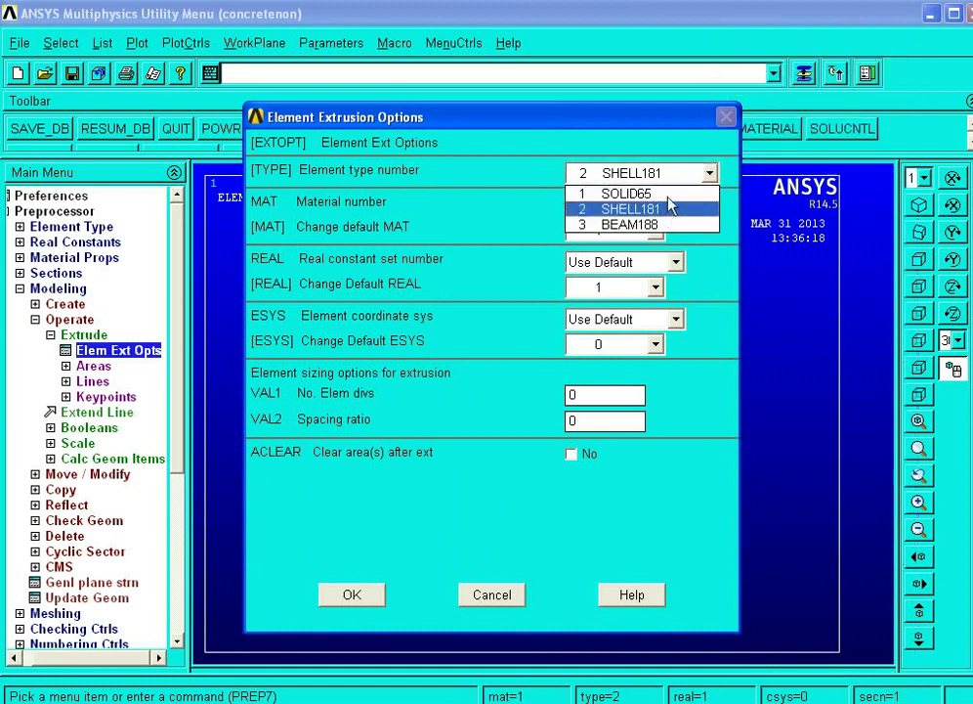
pyautogui.click(672, 194)
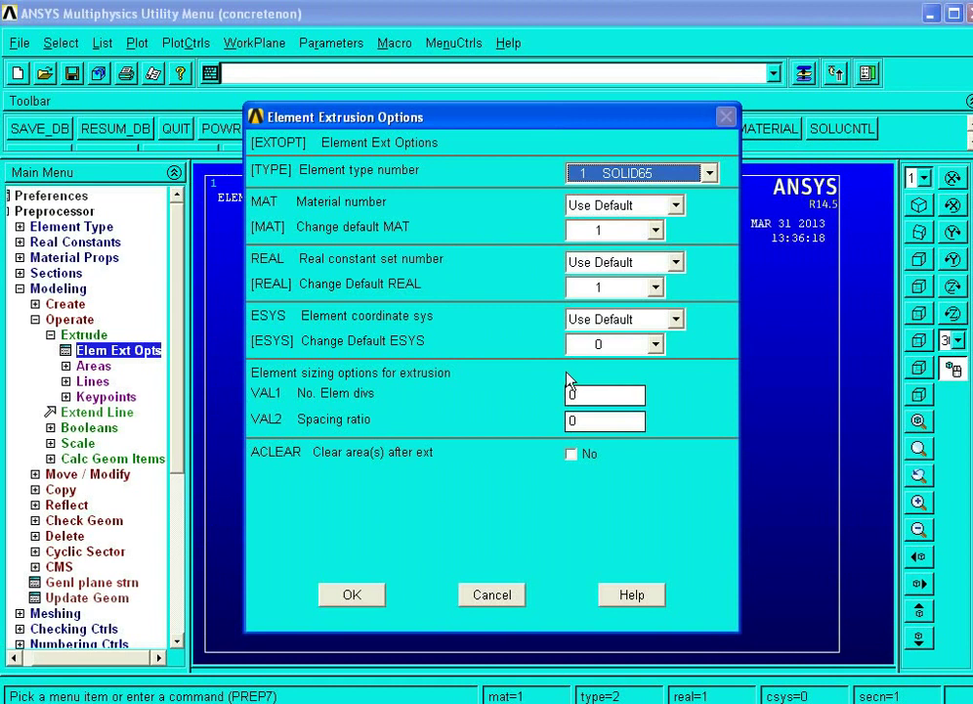
# Set the number of element divisions for extrusion to 8, enable clearing areas after extrusion, and accept the options
pyautogui.doubleClick(583, 396)
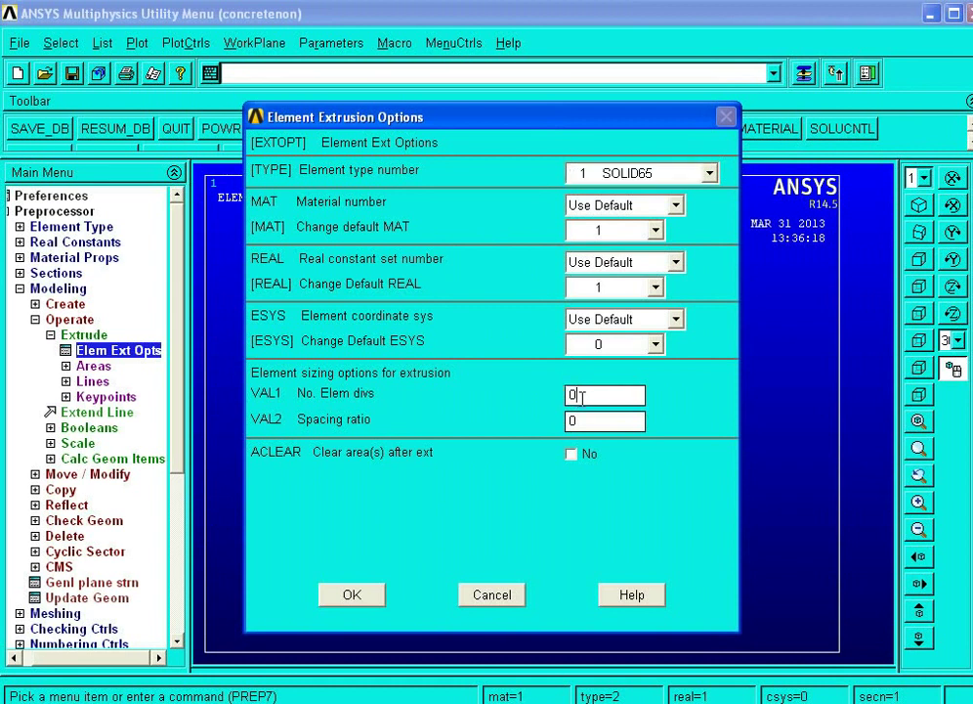
pyautogui.write('1')
pyautogui.write('8')
pyautogui.click(572, 455)
pyautogui.click(573, 455)
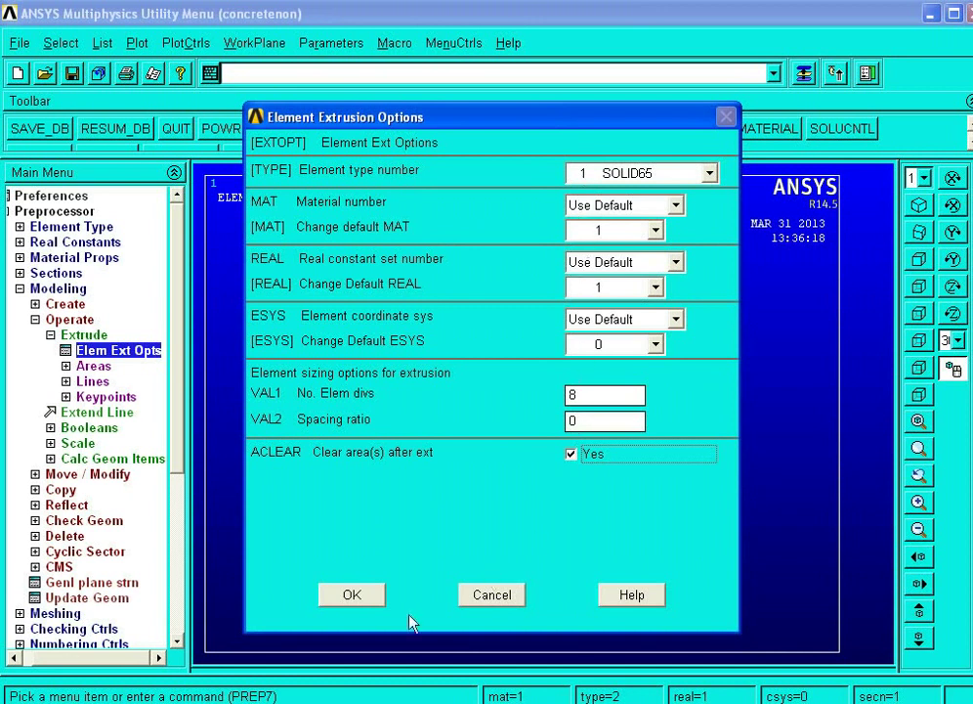
pyautogui.click(344, 597)
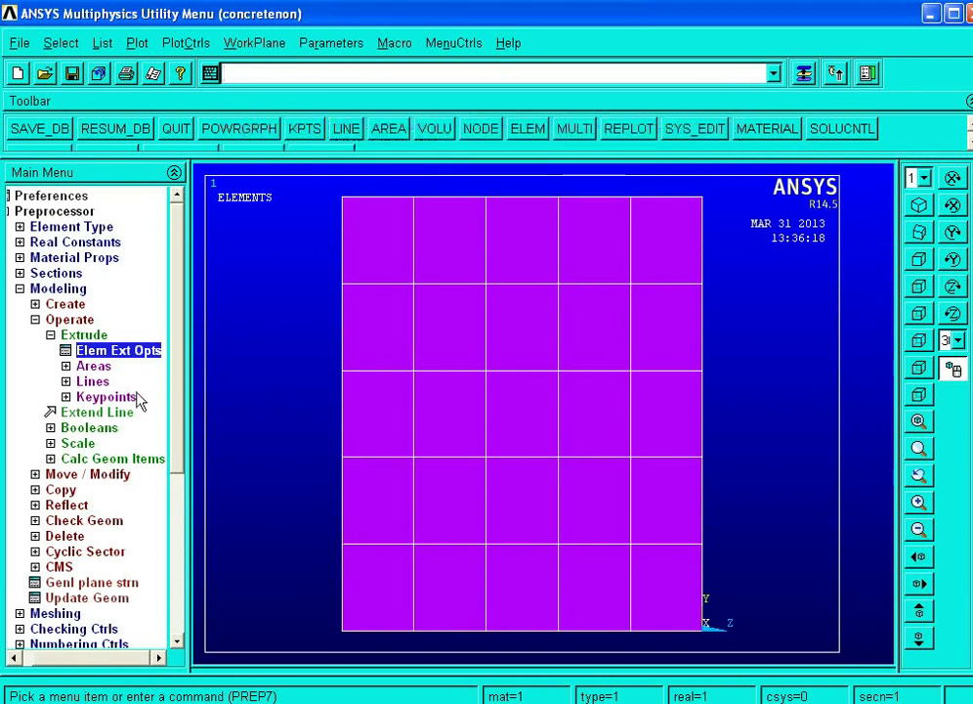
# Extrude the meshed area by XYZ offset with a DX offset of 15
pyautogui.click(88, 367)
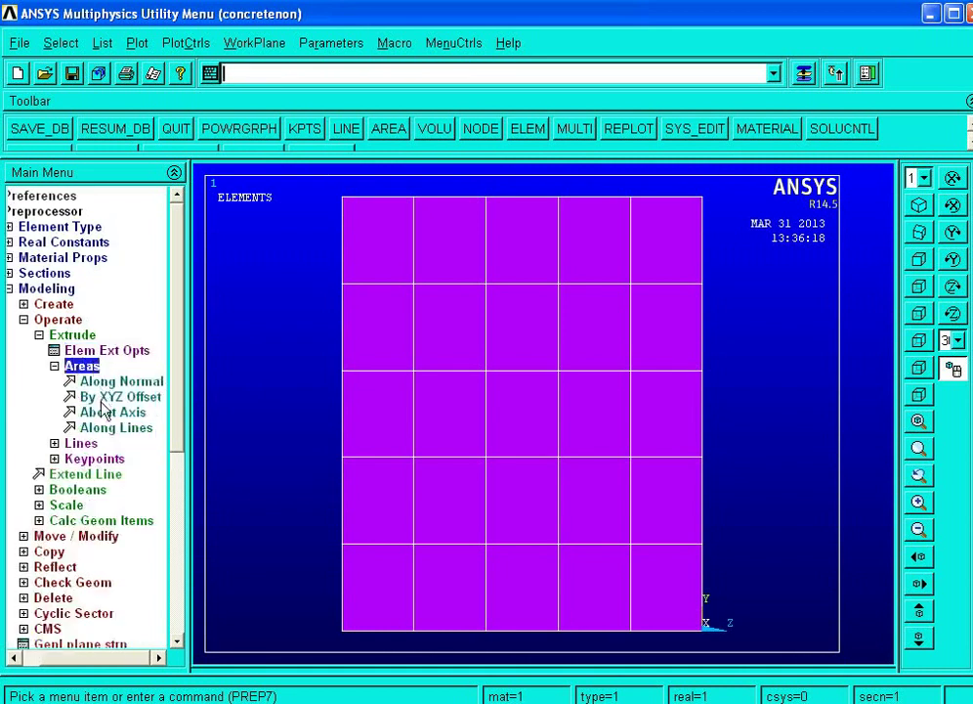
pyautogui.click(104, 396)
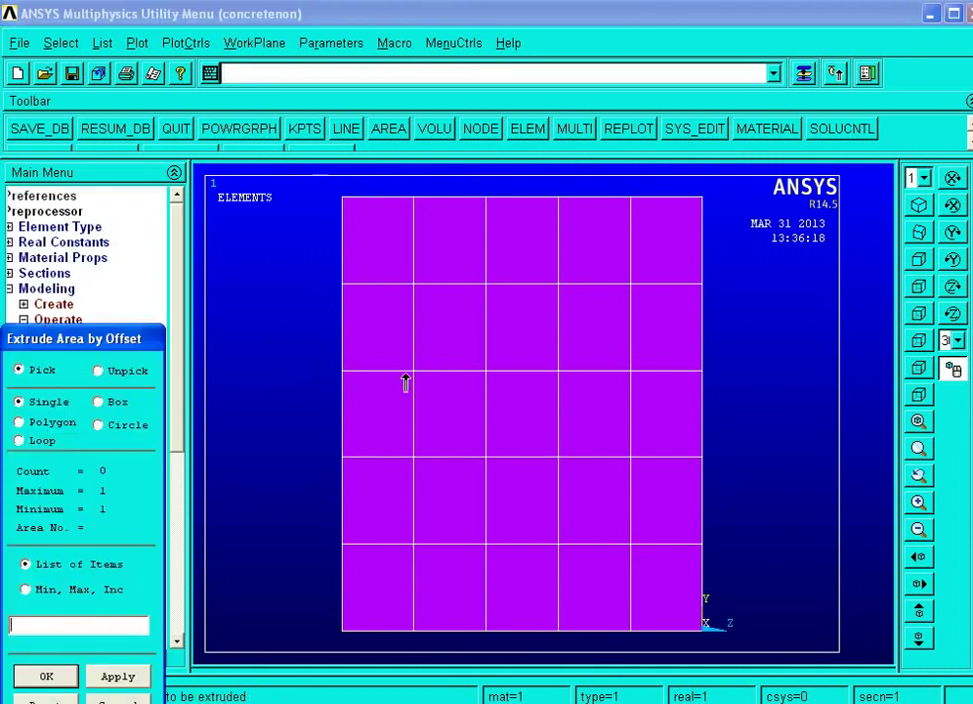
pyautogui.click(406, 382)
pyautogui.middleClick(405, 382)
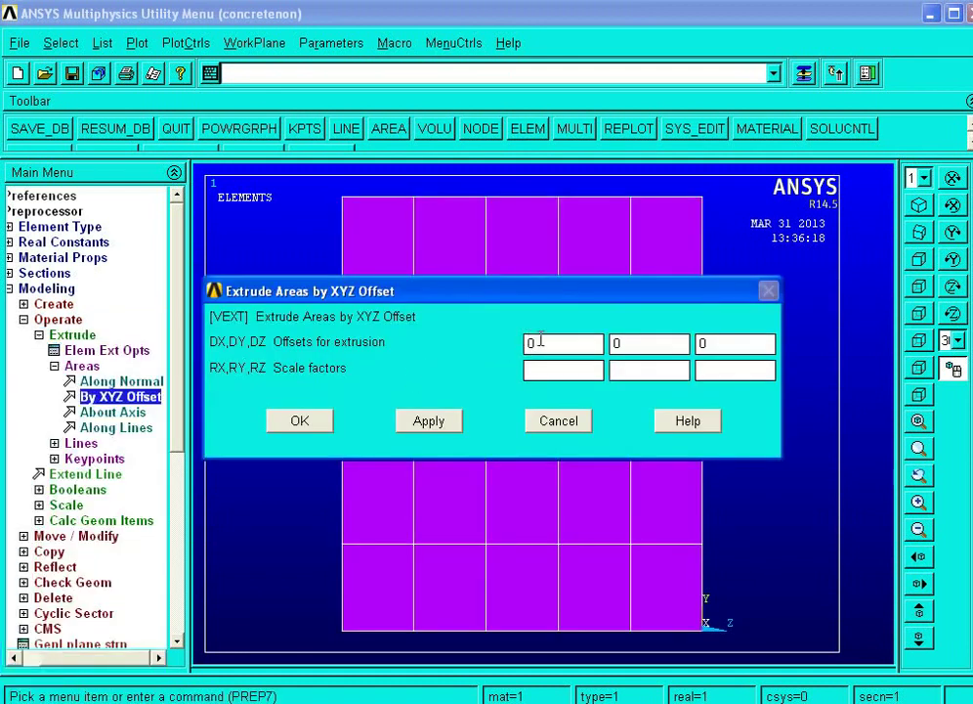
pyautogui.moveTo(540, 340); pyautogui.dragTo(508, 340)
pyautogui.write('15')
pyautogui.click(302, 420)
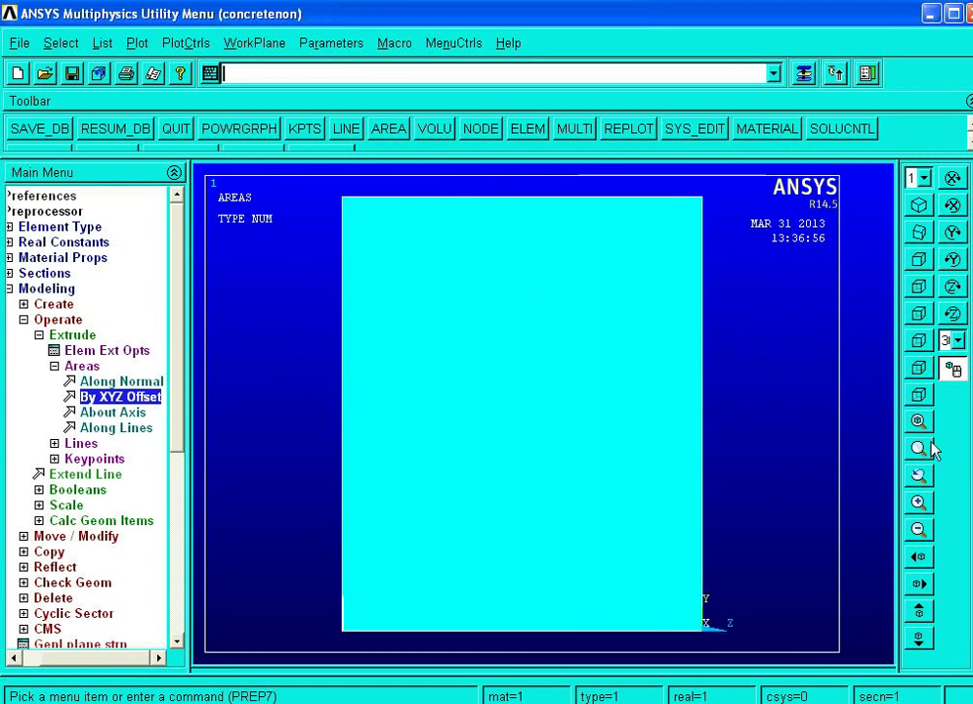
# Inspect the extruded block in isometric and rotated views by plotting its elements and its nodes
pyautogui.click(919, 204)
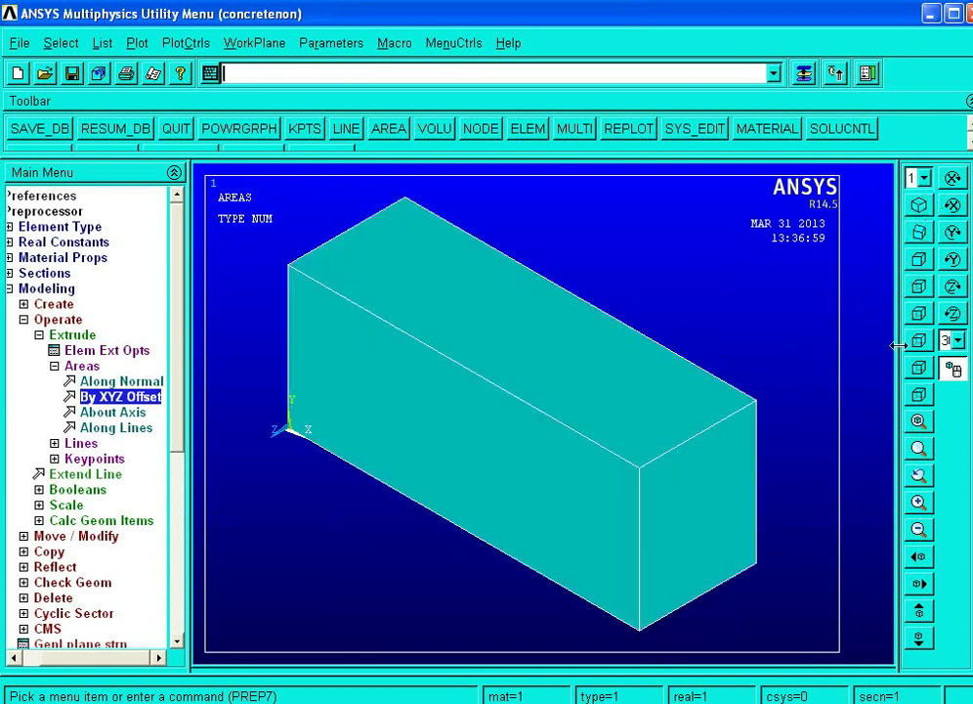
pyautogui.click(539, 135)
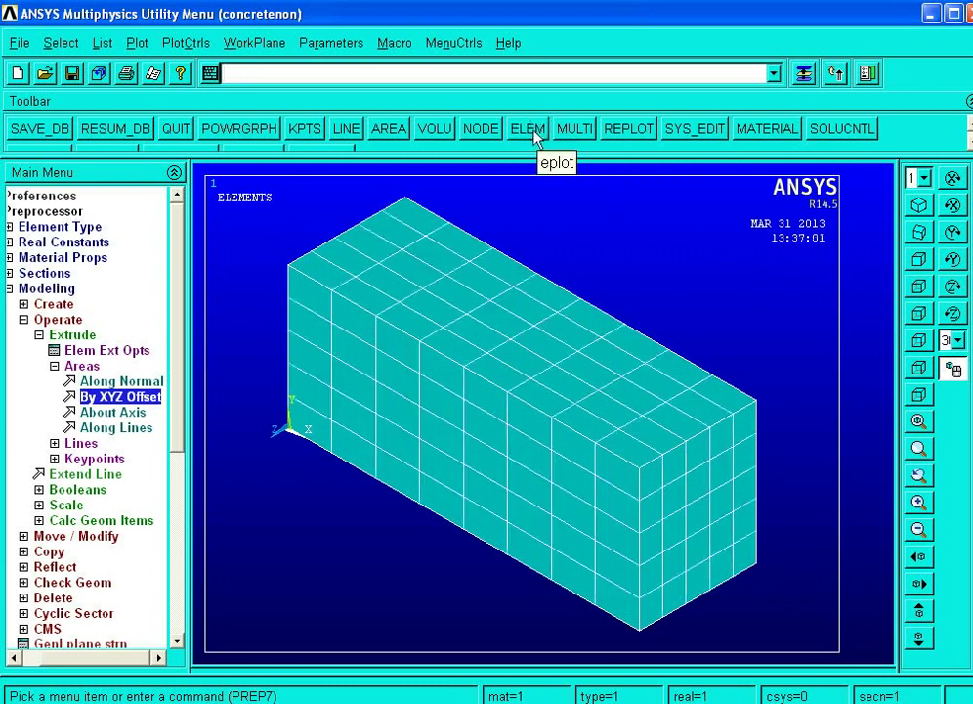
pyautogui.keyDown('ctrl'); pyautogui.moveTo(493, 348); pyautogui.dragTo(573, 271, button='right'); pyautogui.keyUp('ctrl')
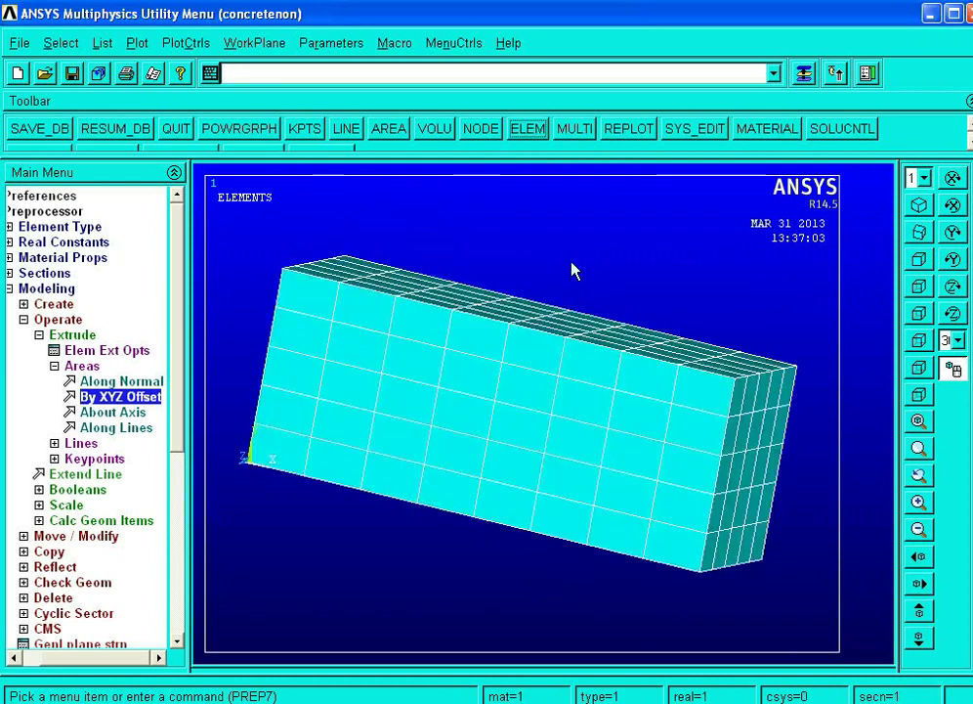
pyautogui.click(466, 134)
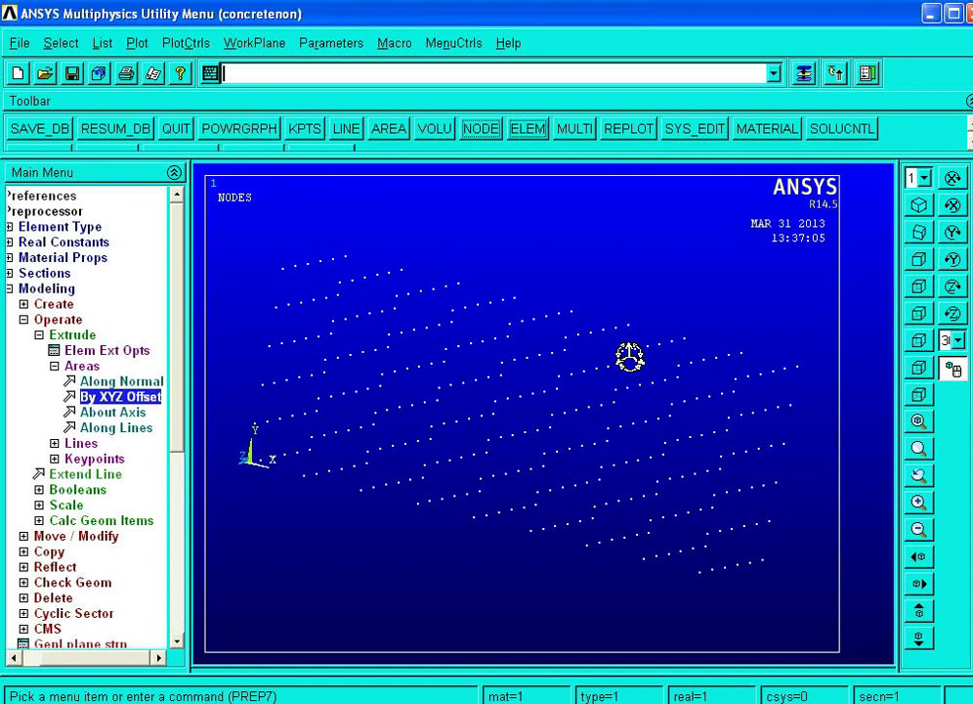
pyautogui.keyDown('ctrl'); pyautogui.moveTo(626, 354); pyautogui.dragTo(647, 355, button='right'); pyautogui.keyUp('ctrl')
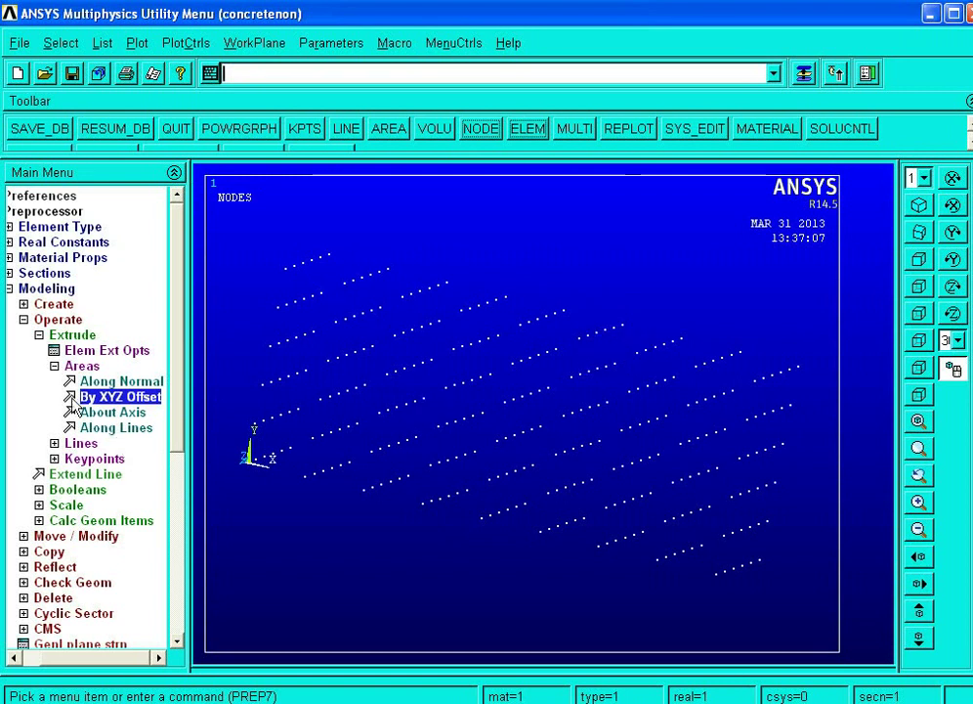
# Open the element attributes settings for creating elements directly
pyautogui.click(34, 338)
pyautogui.click(36, 336)
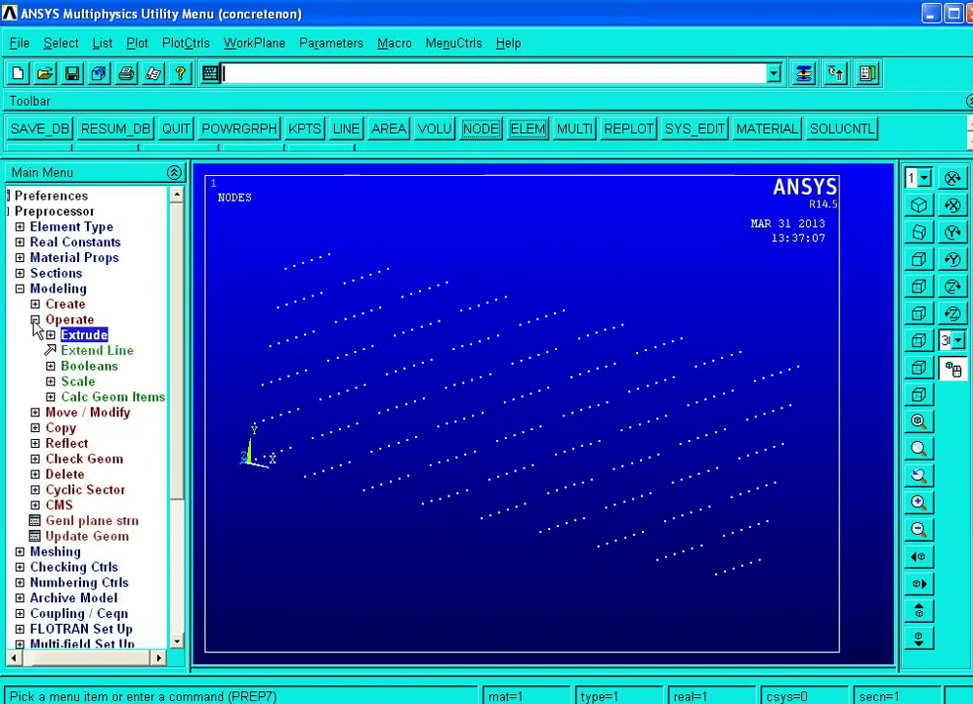
pyautogui.click(35, 322)
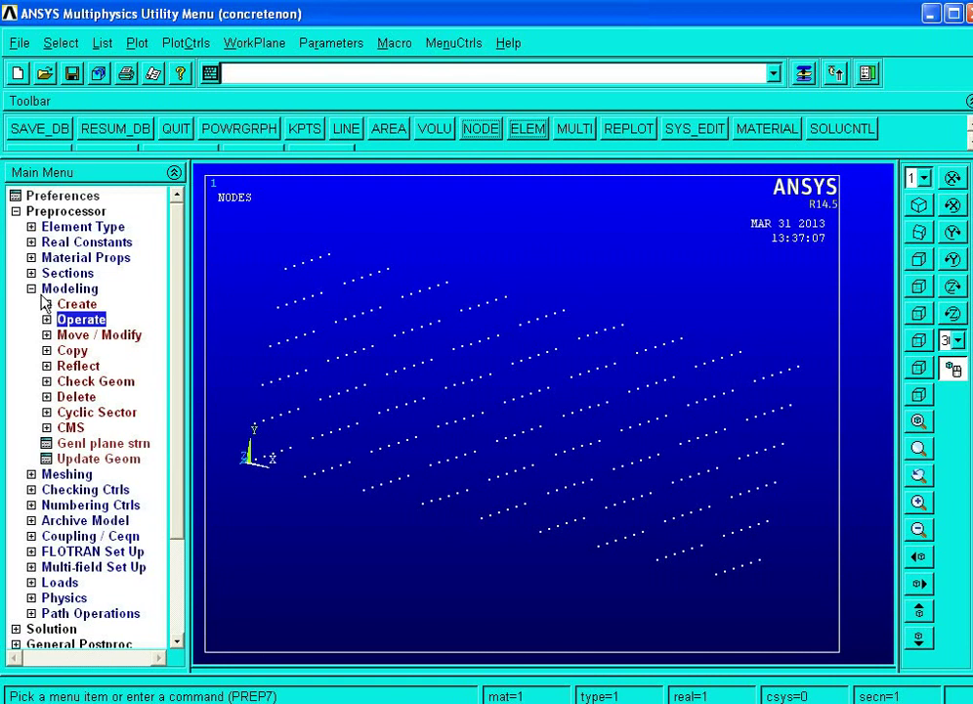
pyautogui.click(48, 305)
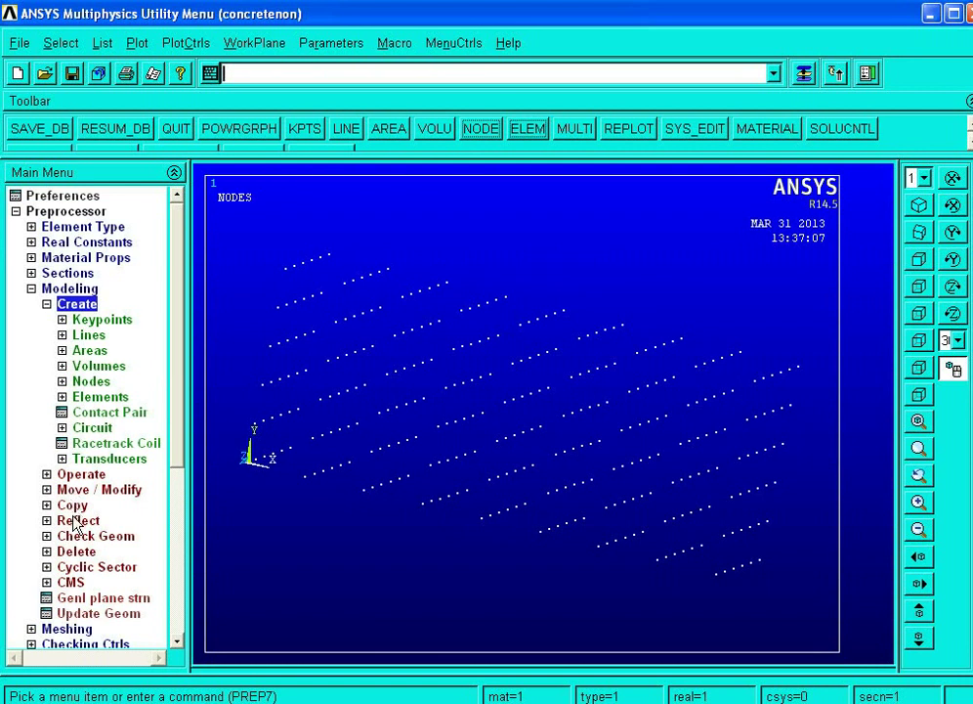
pyautogui.click(81, 398)
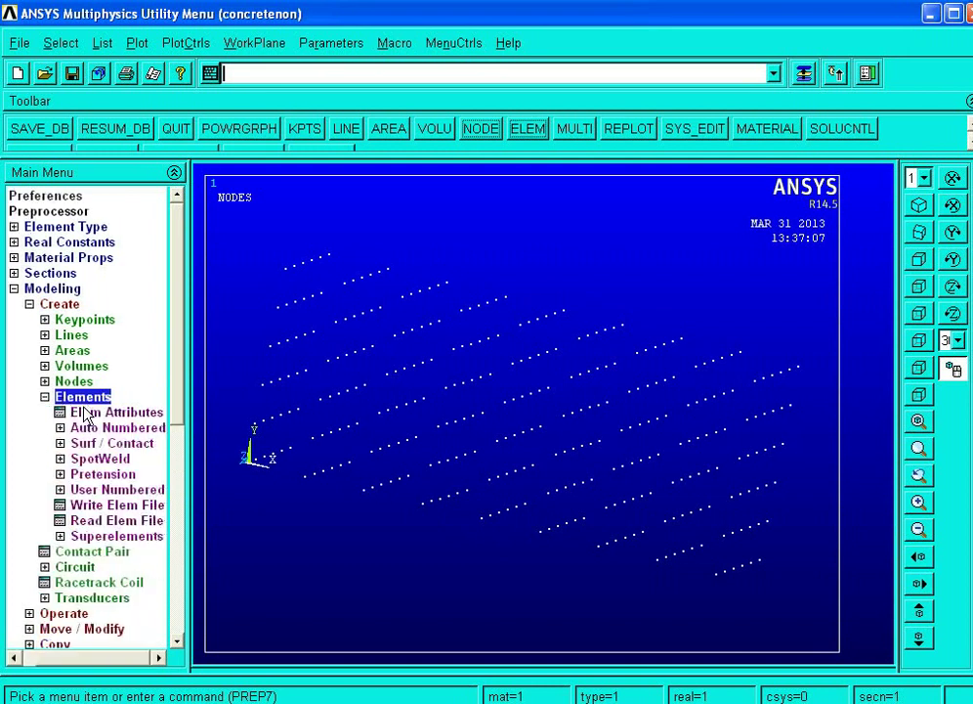
pyautogui.click(86, 414)
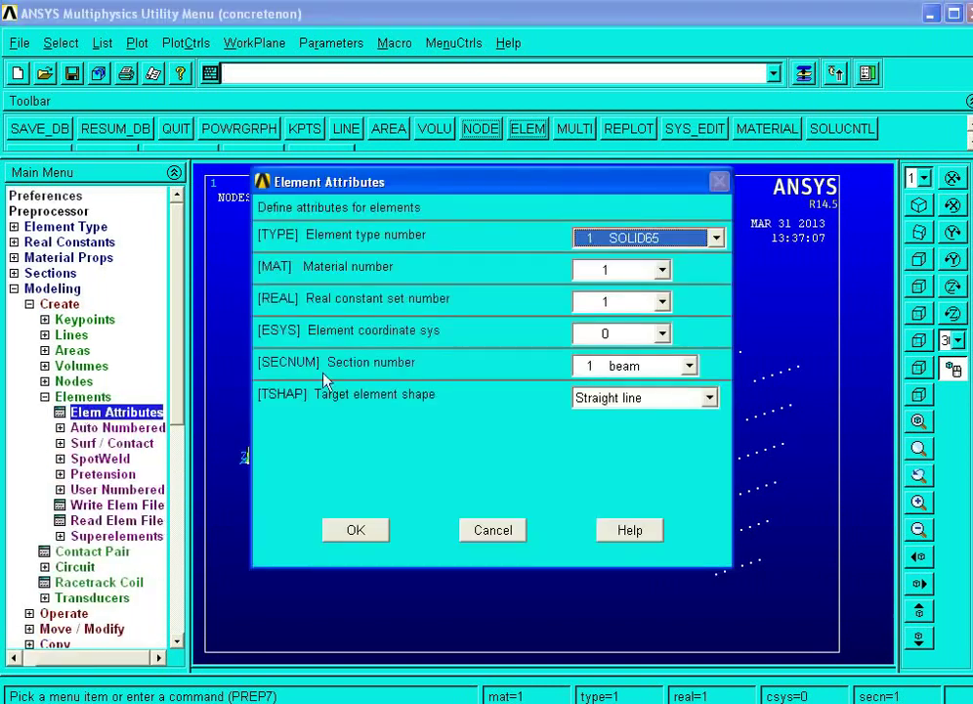